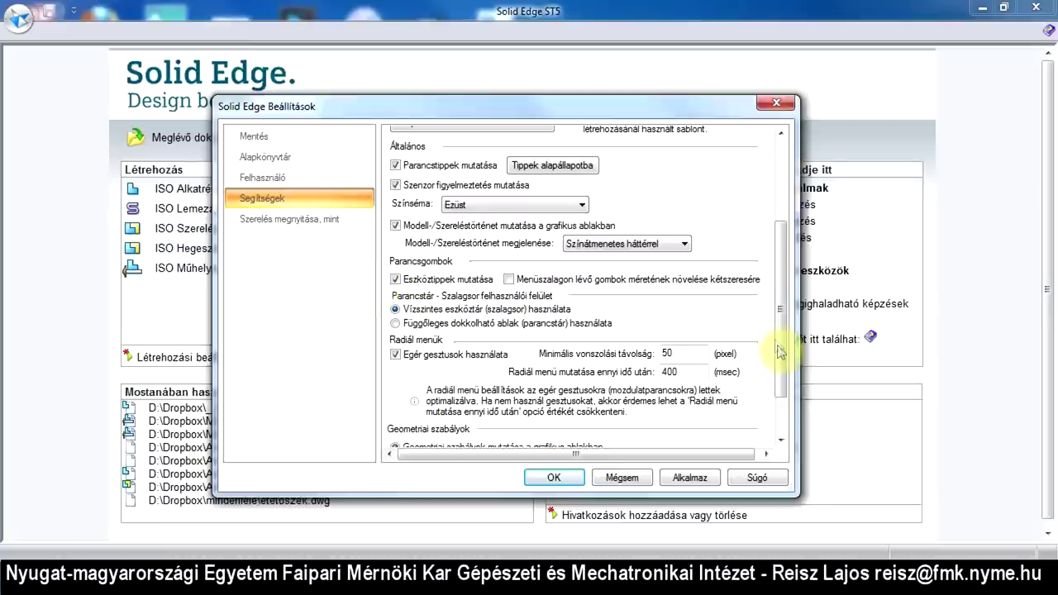
Step: Apply the settings on the Segítségek page of the program options and close the options
drag(786, 326, 783, 395)
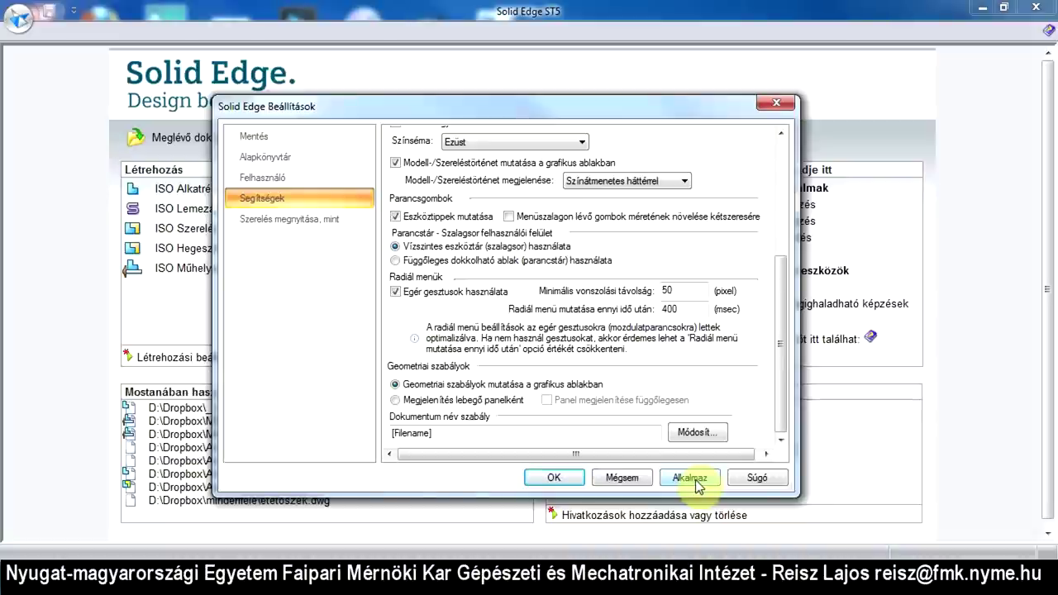
click(691, 477)
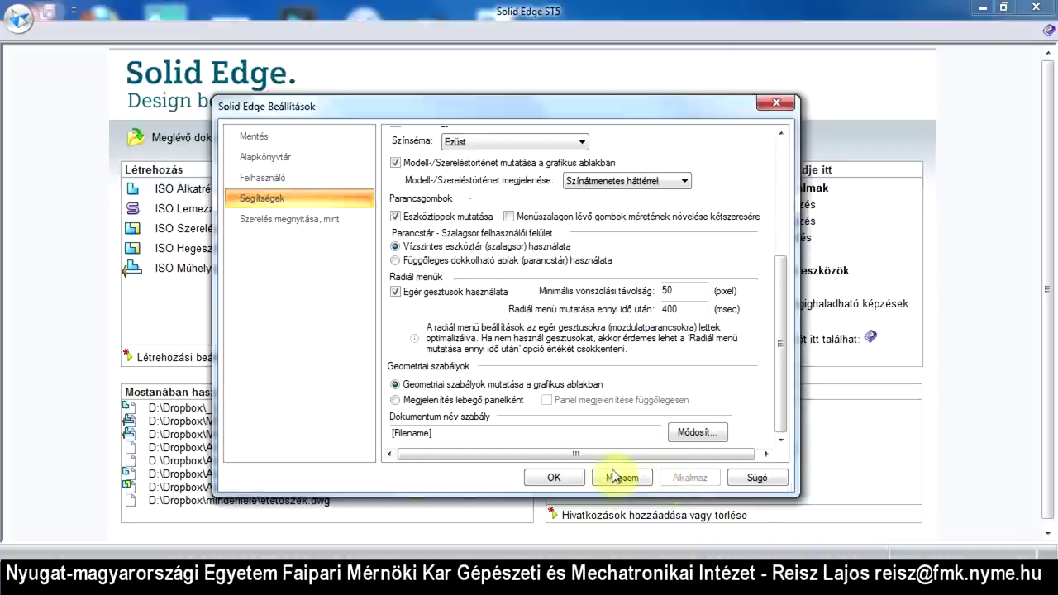
click(553, 478)
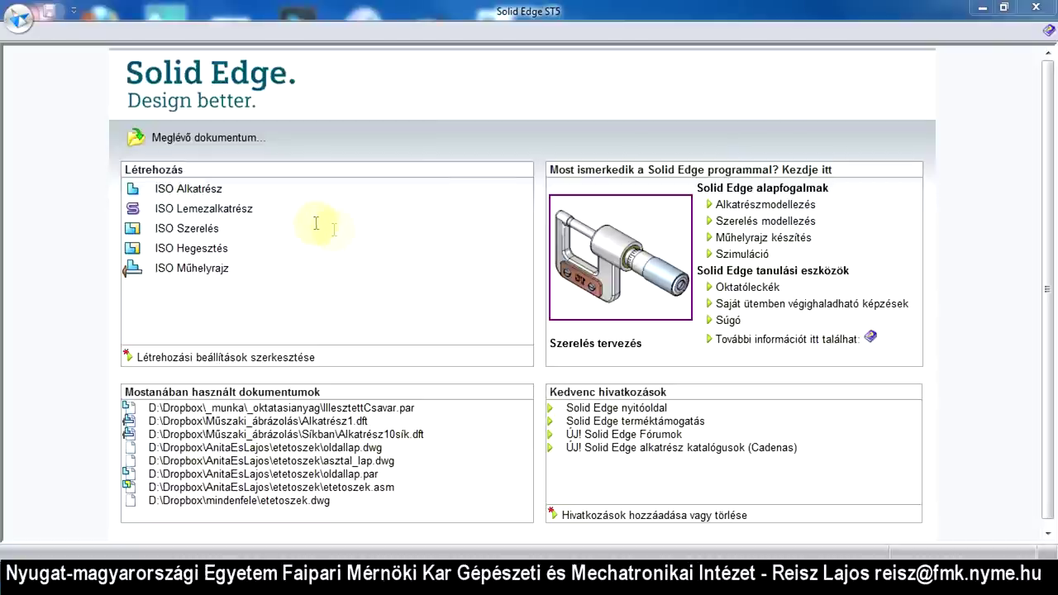
Step: Create a new ISO Alkatrész part and start an extrusion sketch on the Elöl (xz) reference plane, displaying the base planes
click(203, 190)
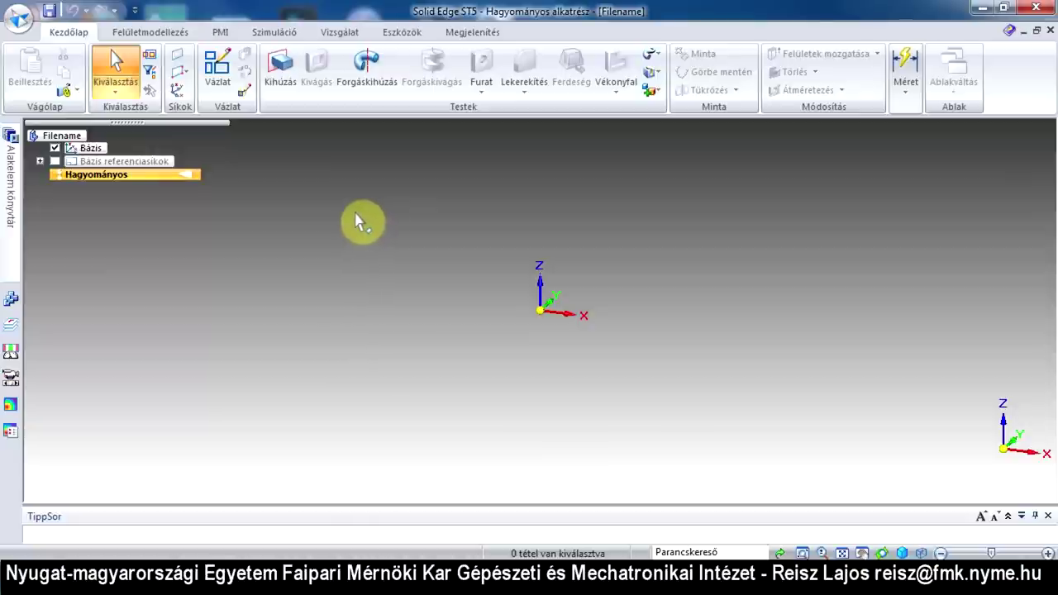
click(280, 83)
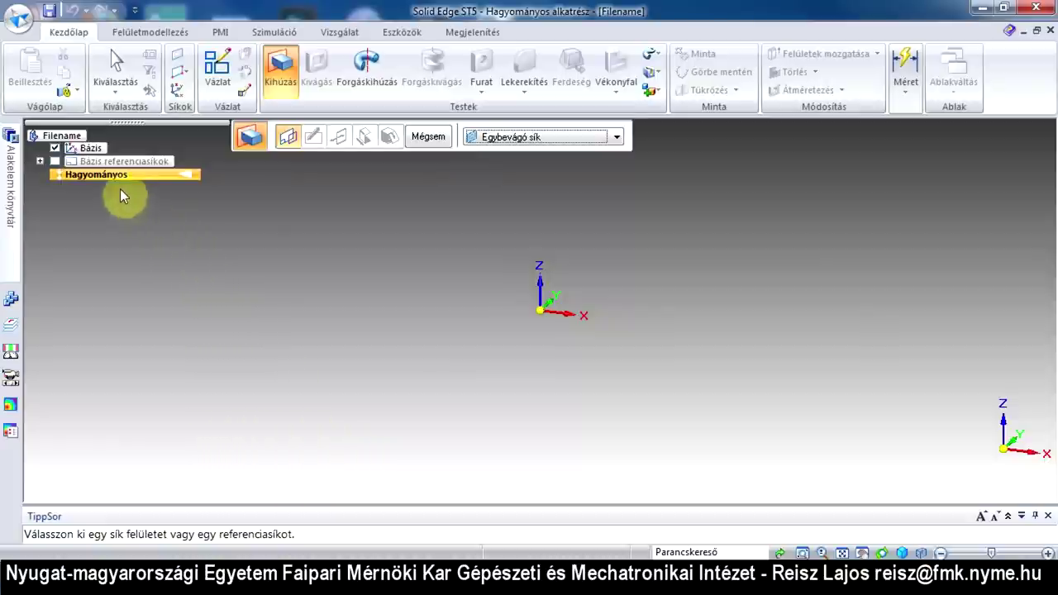
click(54, 161)
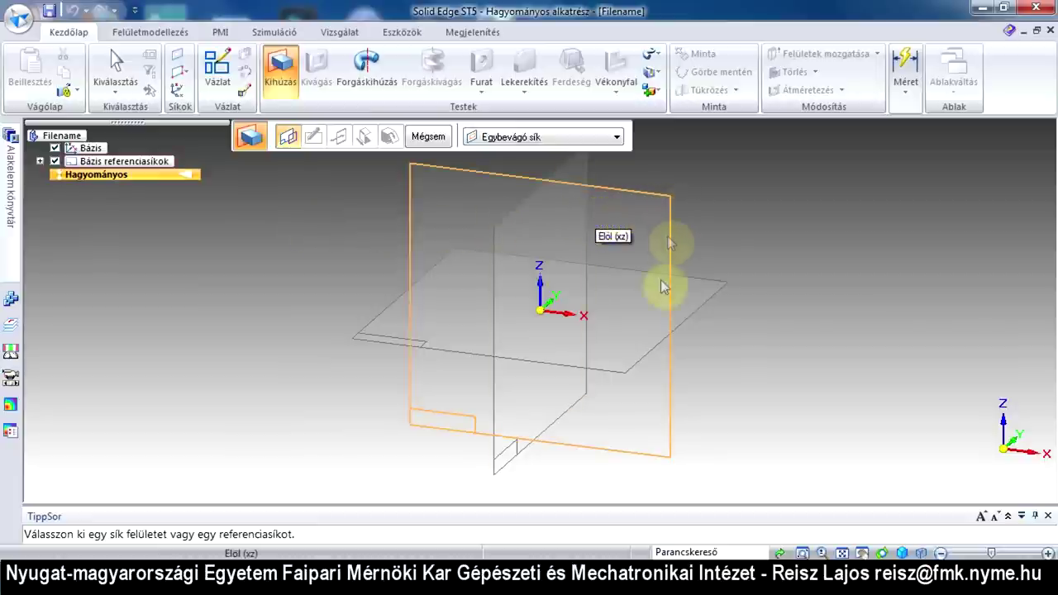
drag(96, 180, 43, 165)
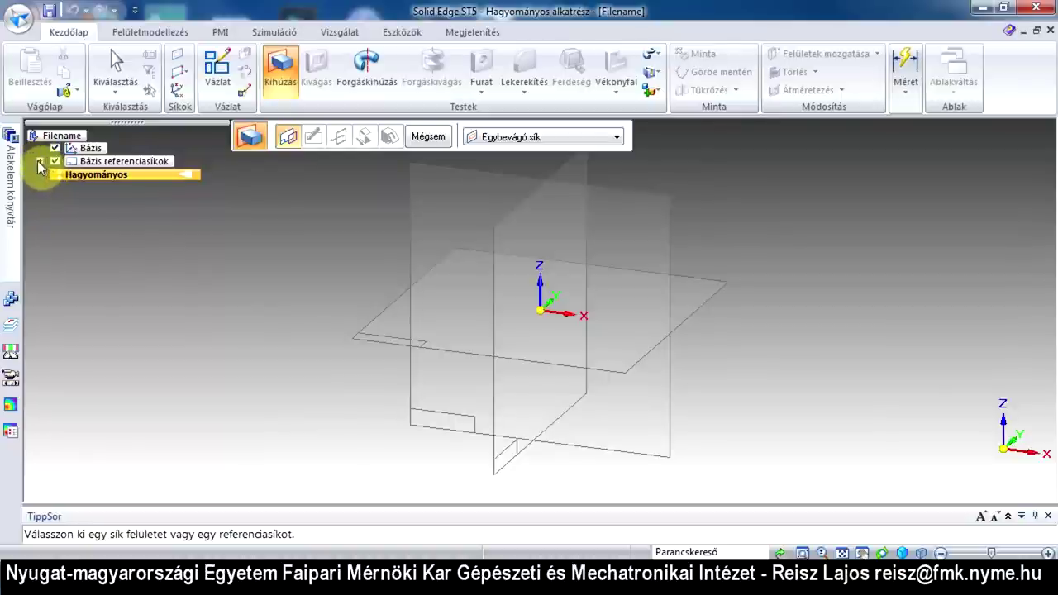
click(40, 162)
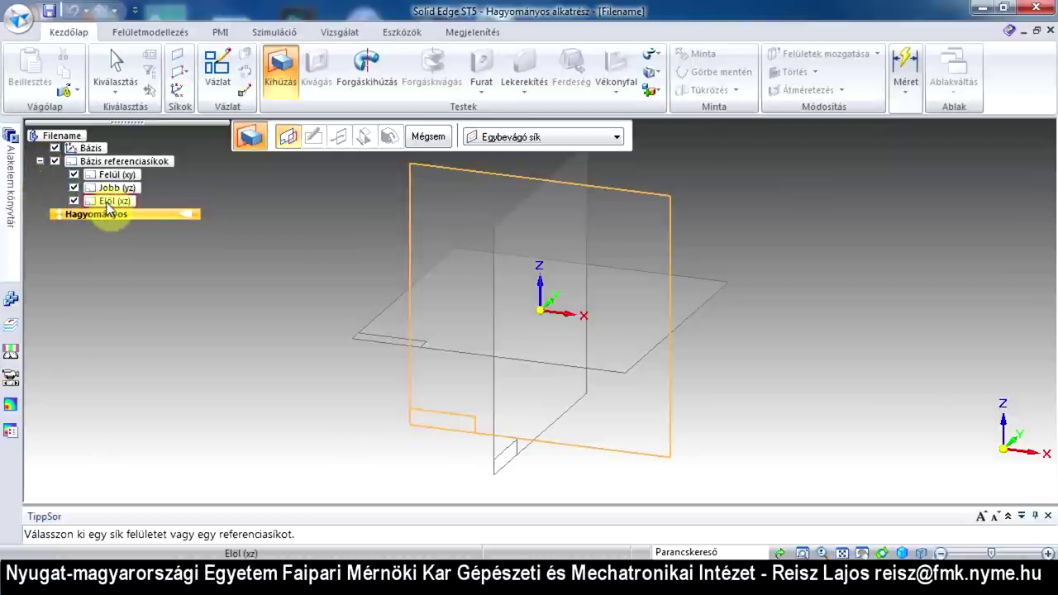
click(660, 201)
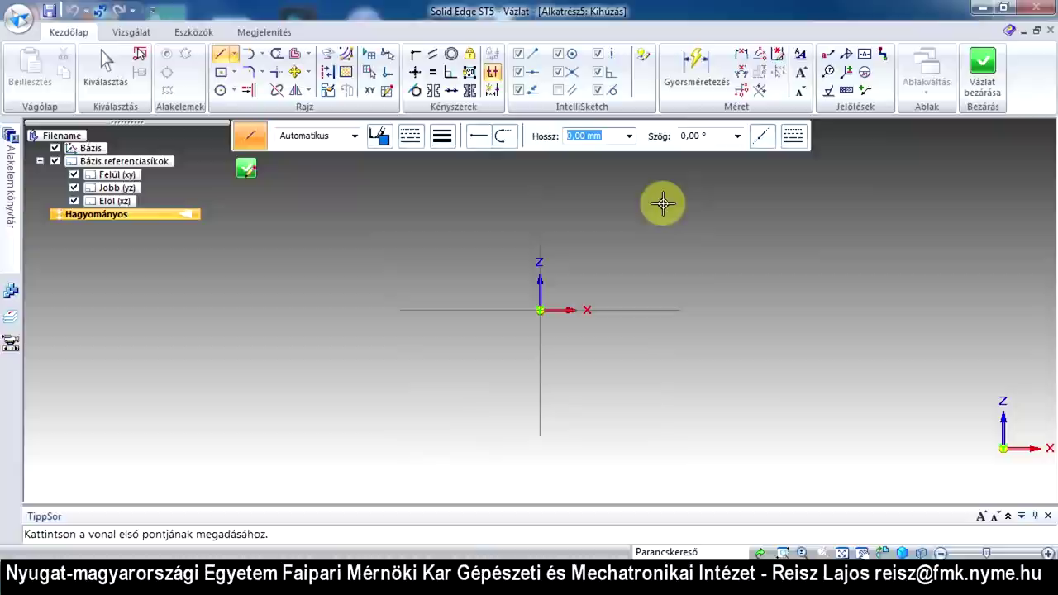
key(Escape)
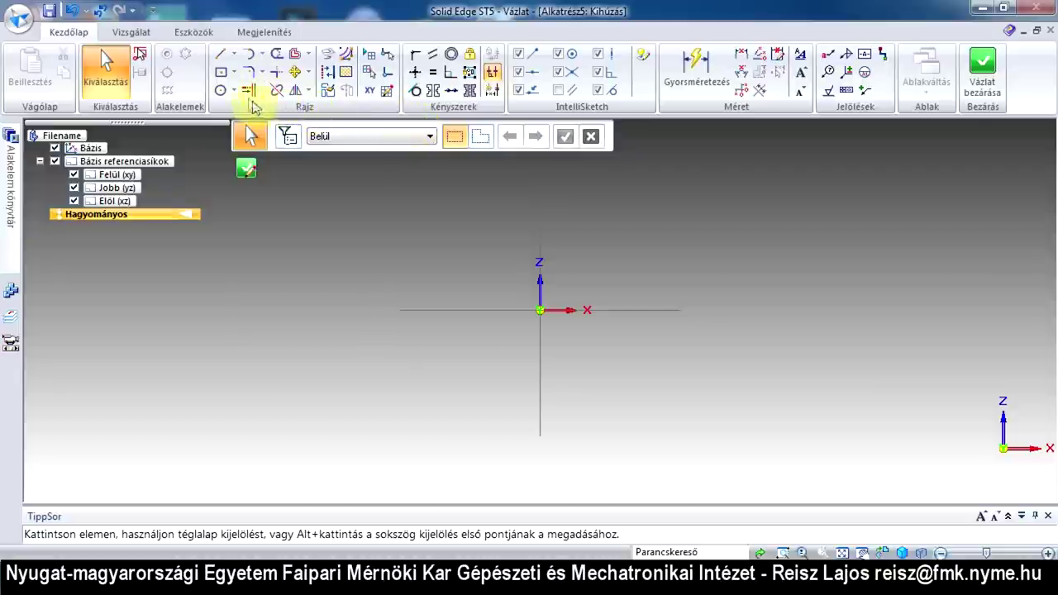
Step: Sketch a closed, irregular four-sided profile of lines around the origin, with its upper edge about 93 mm long
click(221, 58)
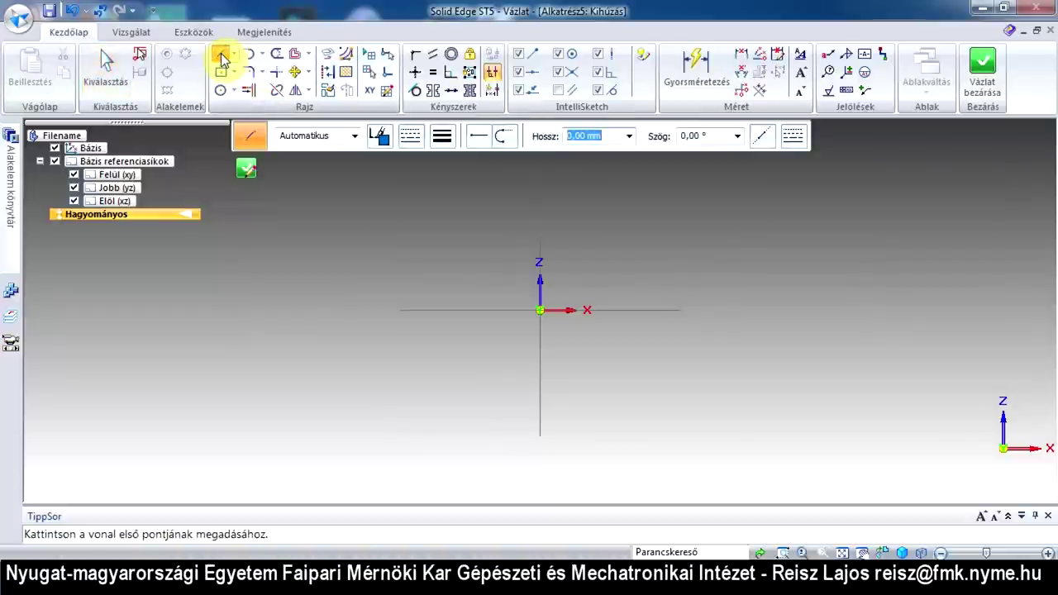
click(418, 244)
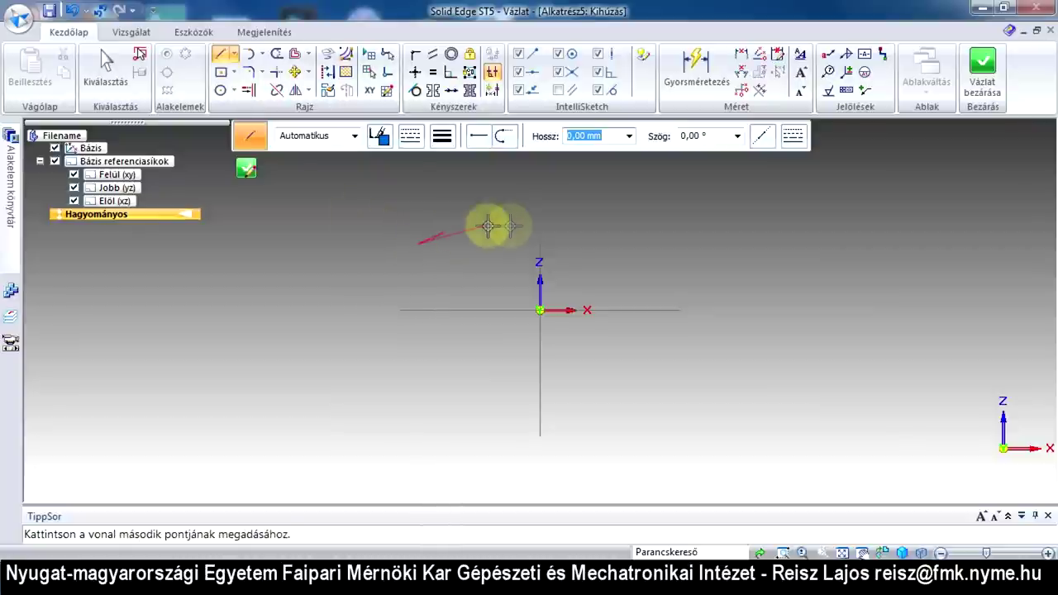
click(631, 204)
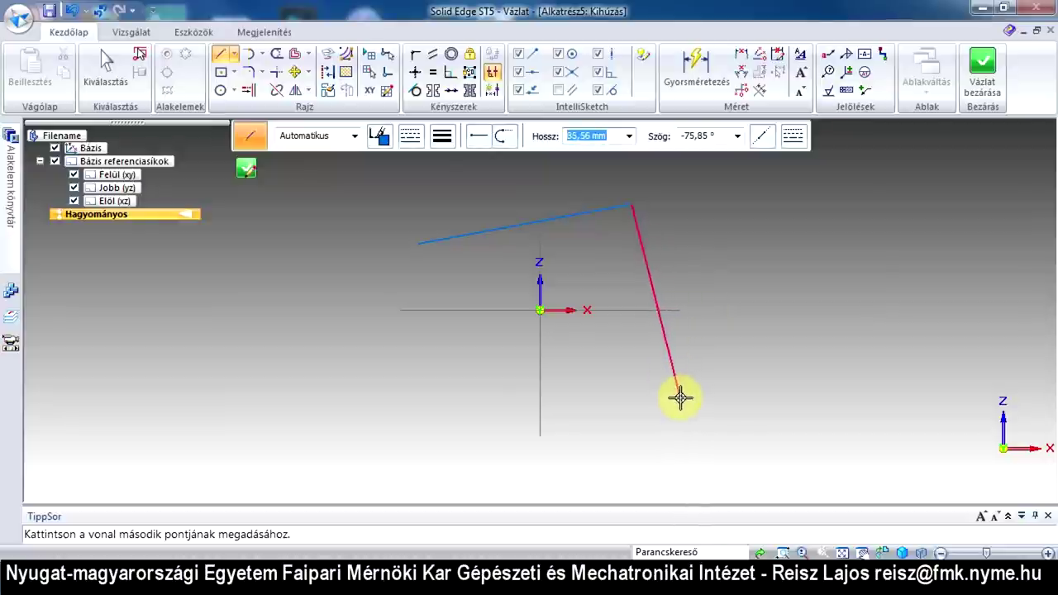
click(679, 398)
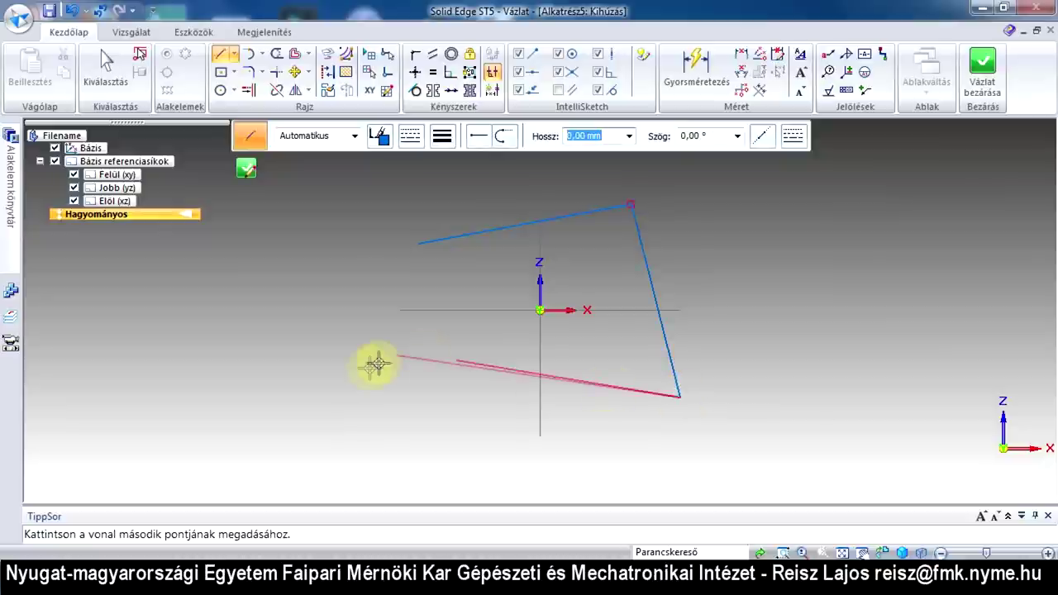
click(355, 431)
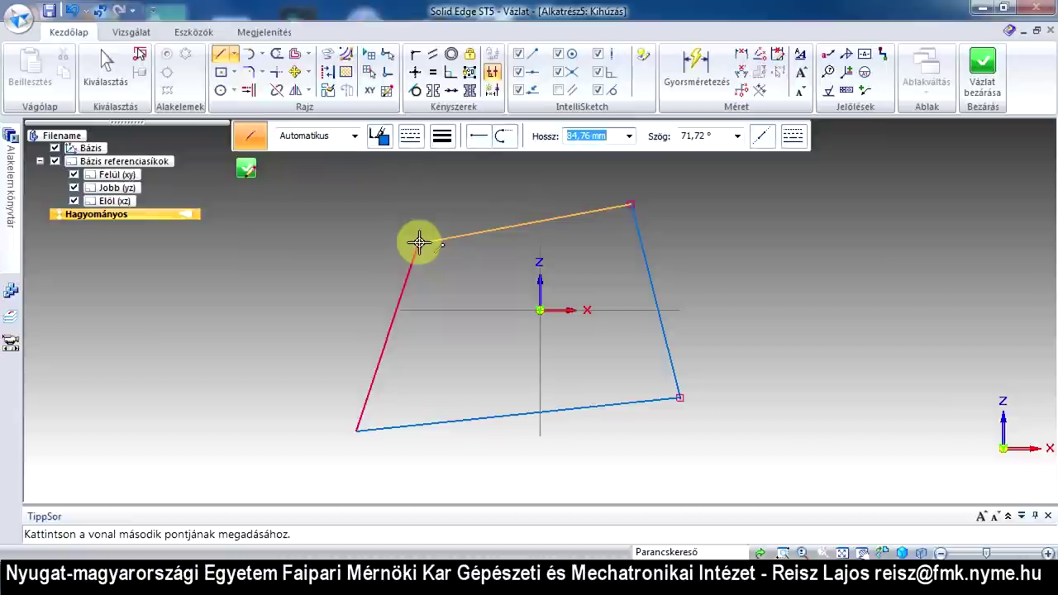
click(418, 243)
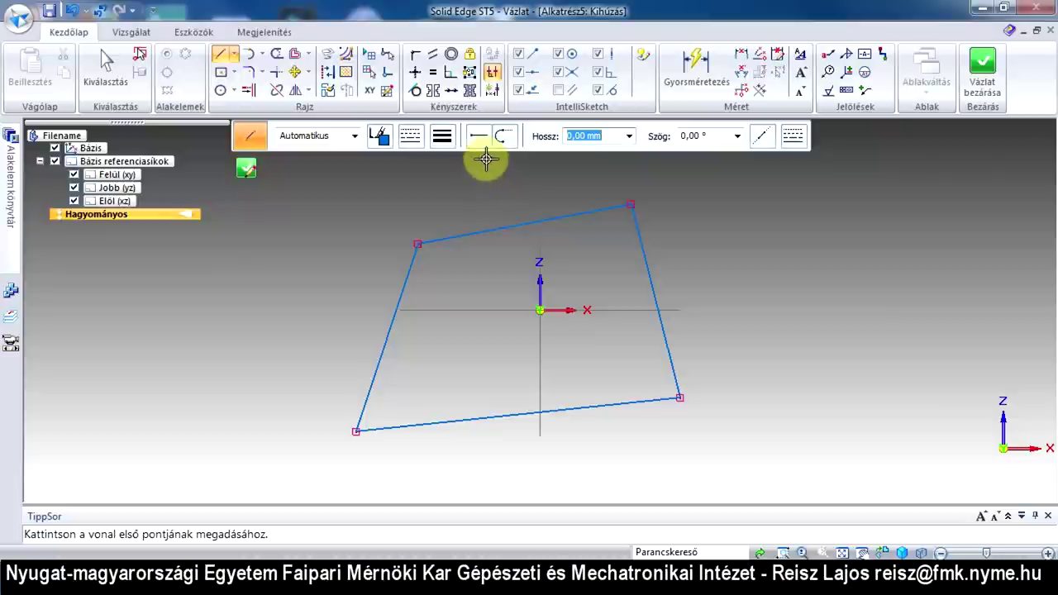
Step: Move the profile's slanted upper edge slightly upward, making it about 87 mm long
click(106, 74)
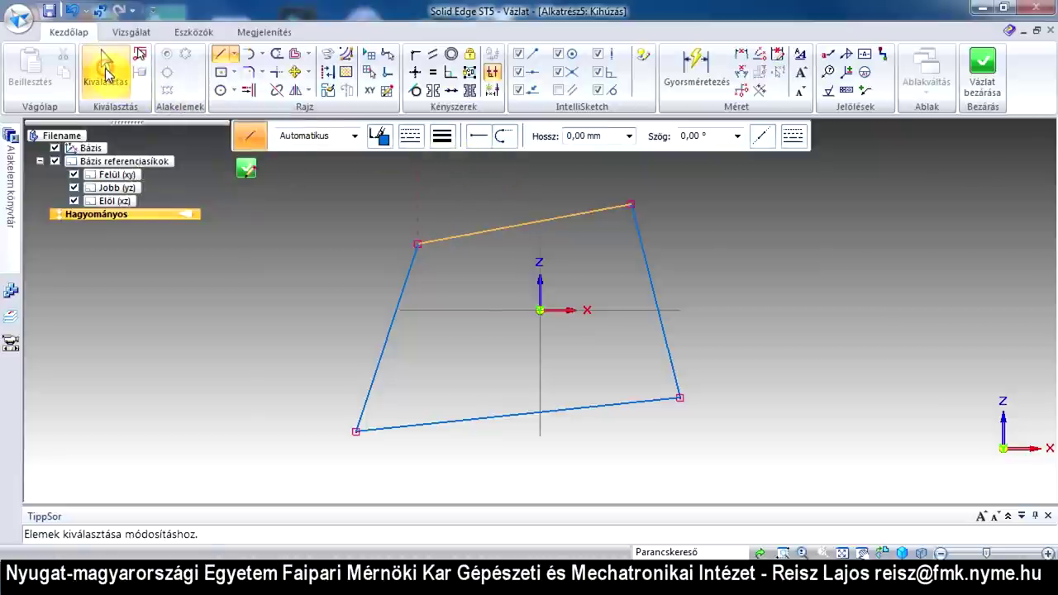
click(568, 217)
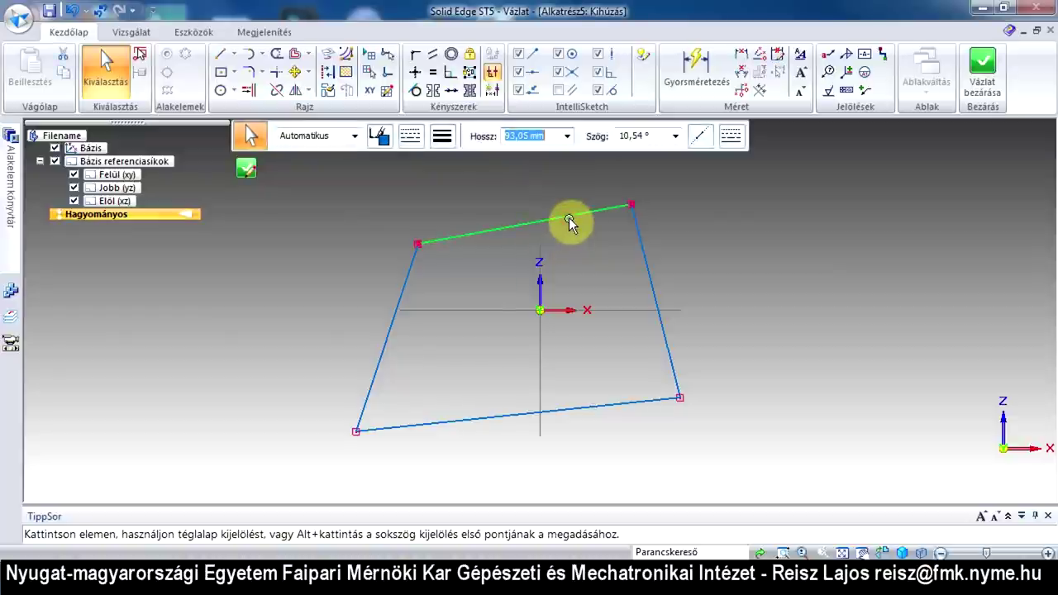
mouse_move(569, 218)
mouse_down()
mouse_move(562, 179)
mouse_move(574, 253)
mouse_move(552, 180)
mouse_move(571, 246)
mouse_move(561, 195)
mouse_up()
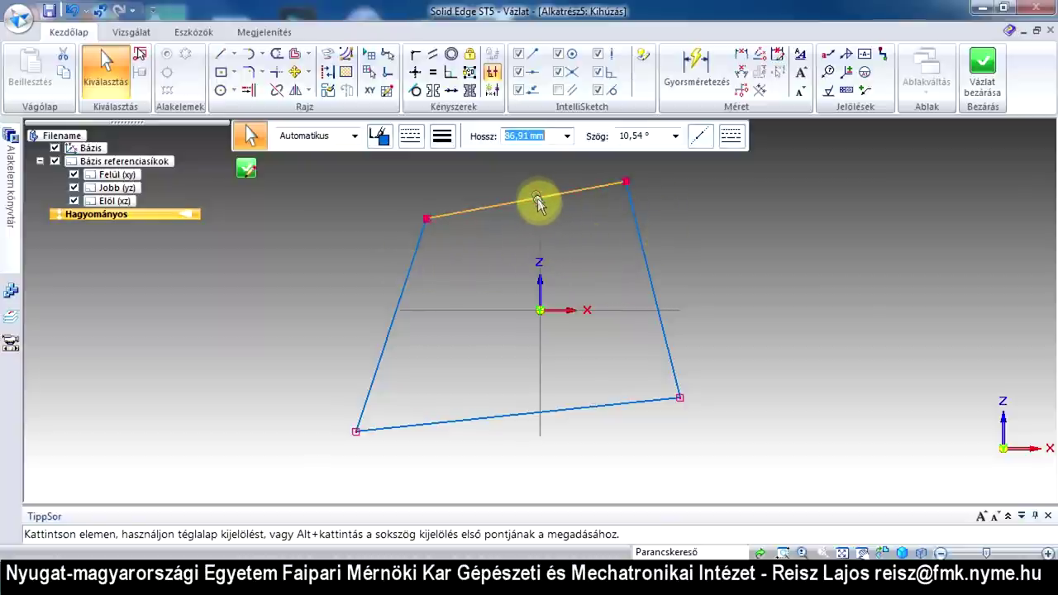
Step: Apply horizontal/vertical constraints to all four edges of the profile to make it a rectangle
click(415, 73)
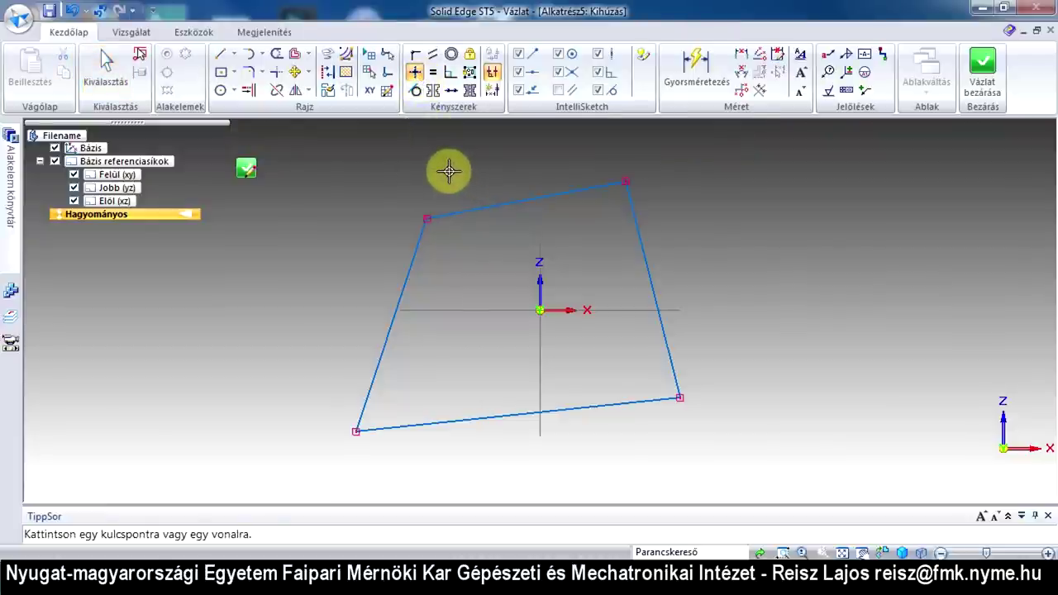
click(473, 209)
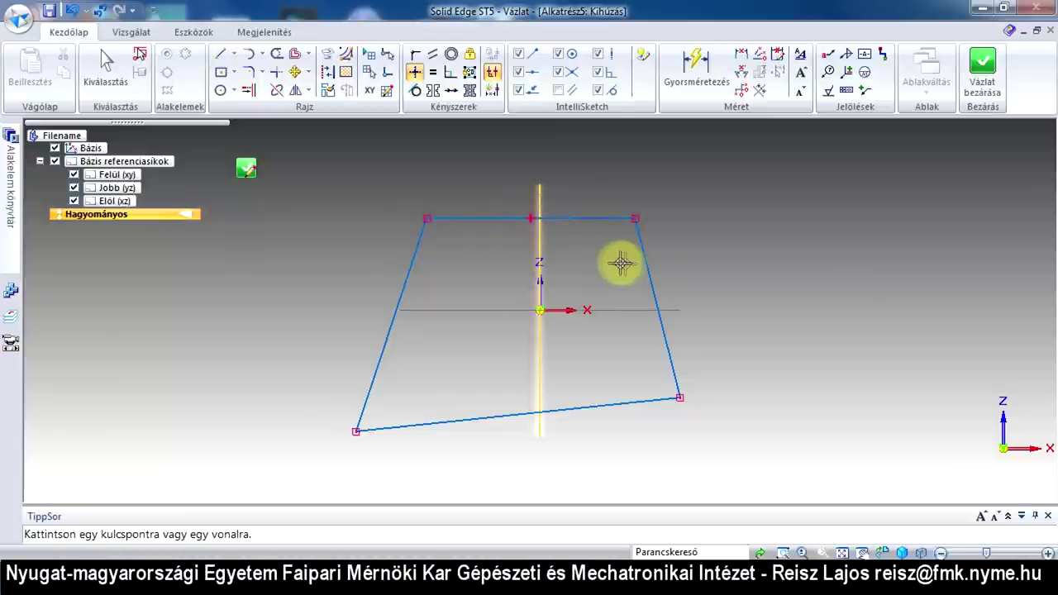
click(646, 263)
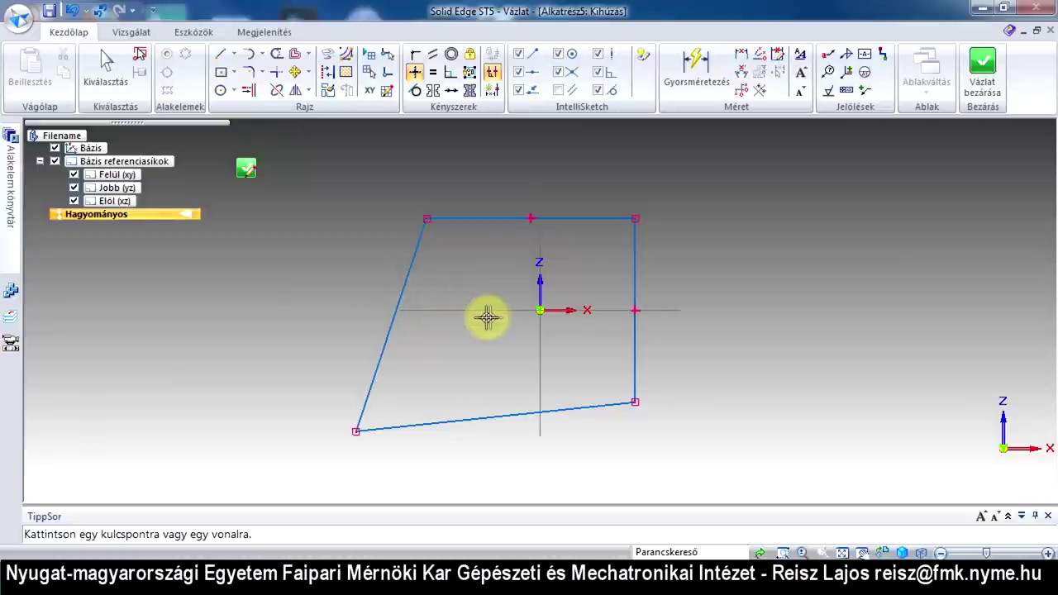
click(417, 265)
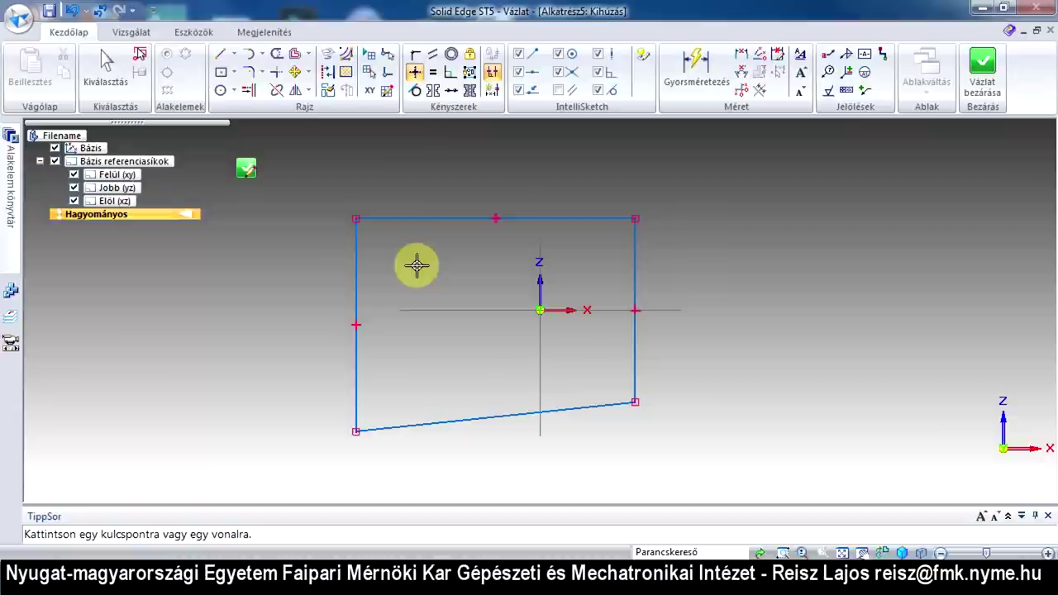
click(461, 425)
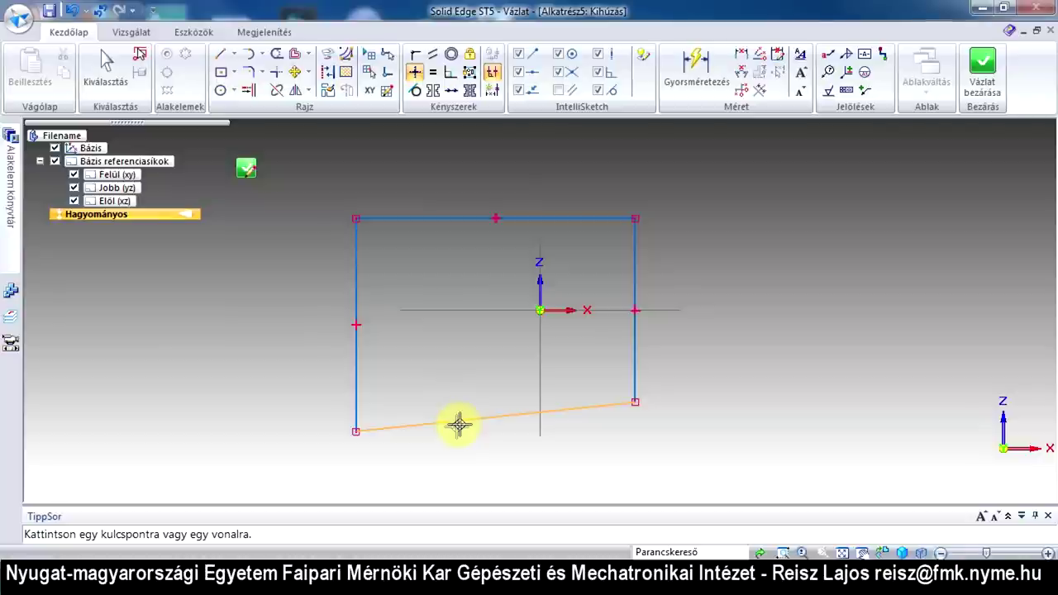
click(451, 423)
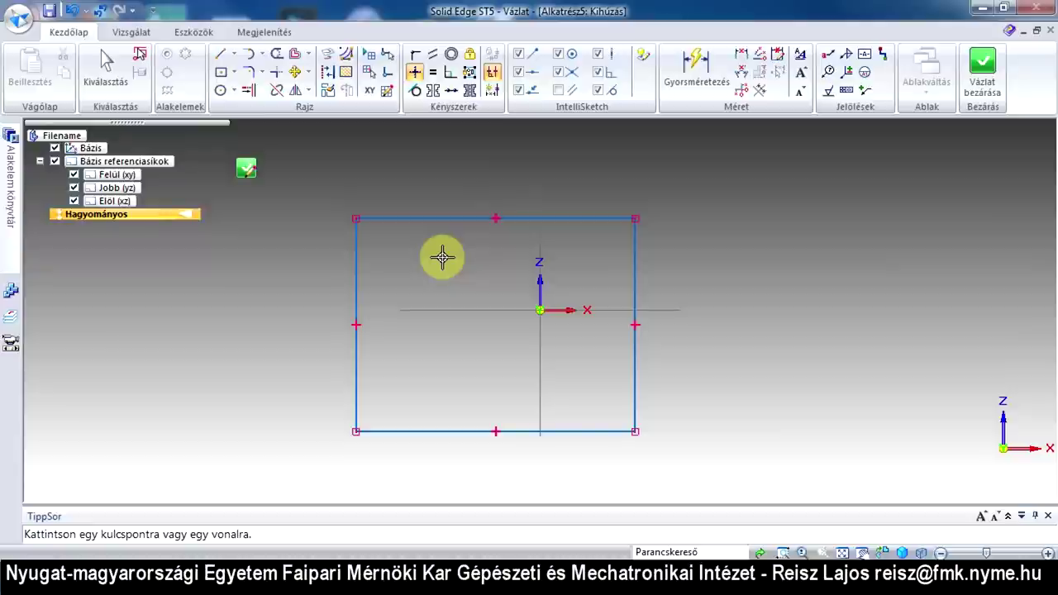
key(Escape)
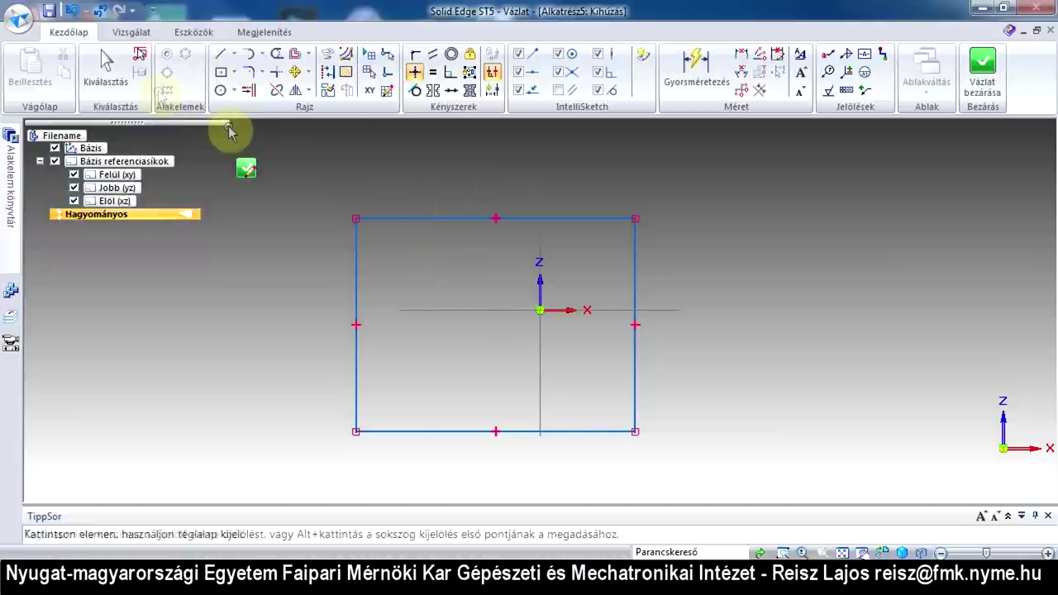
Step: Move the rectangle's upper edge upward and its right edge outward, making the height about 104 mm
click(106, 64)
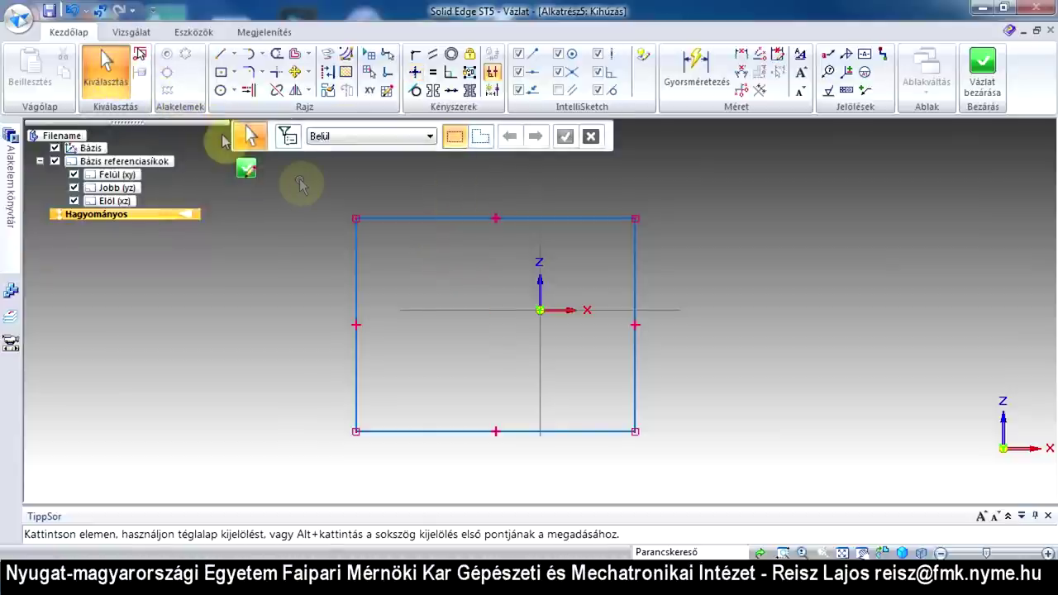
click(432, 219)
drag(433, 219, 438, 189)
drag(634, 250, 704, 253)
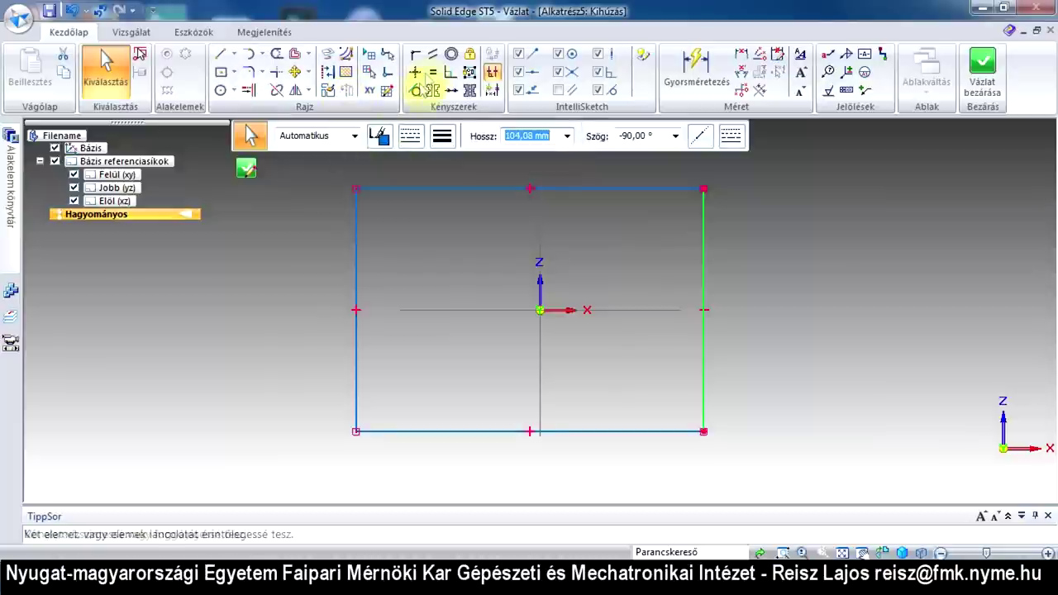
Step: Align the midpoint of the rectangle's upper edge vertically with the sketch's vertical reference line using a horizontal/vertical constraint
click(416, 74)
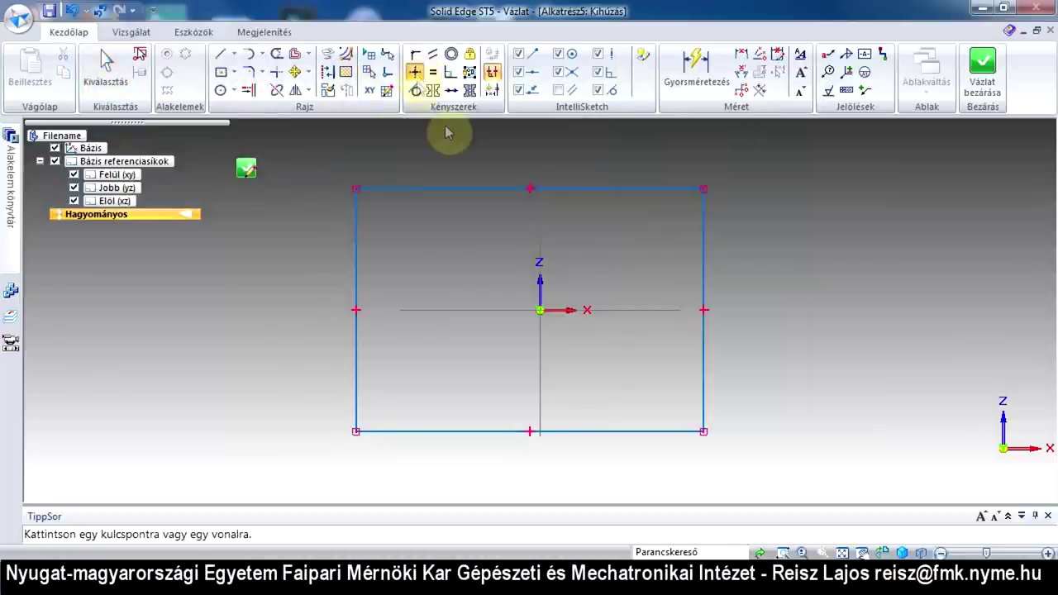
click(529, 189)
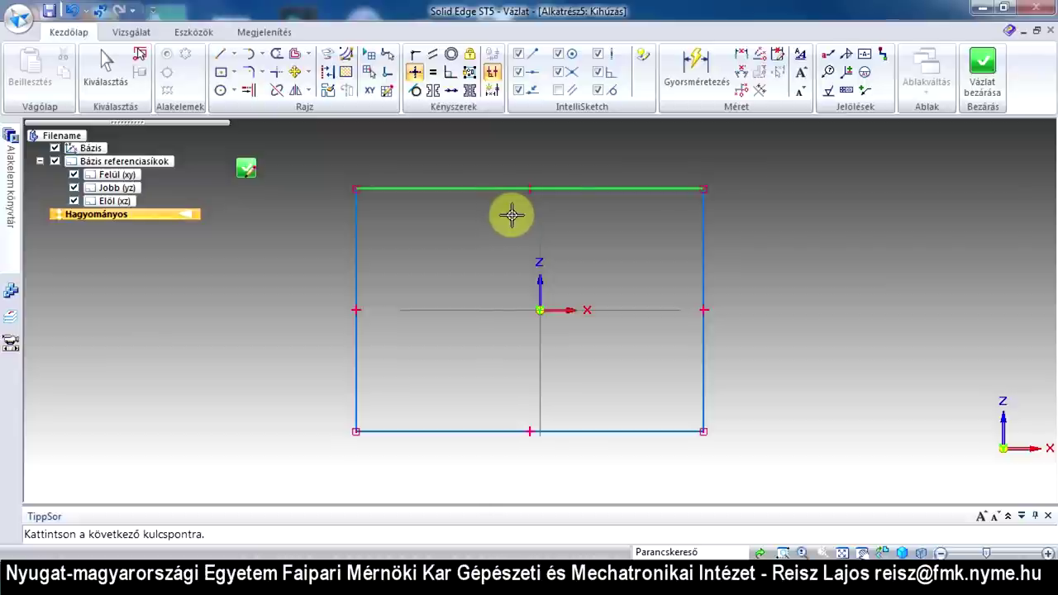
click(540, 435)
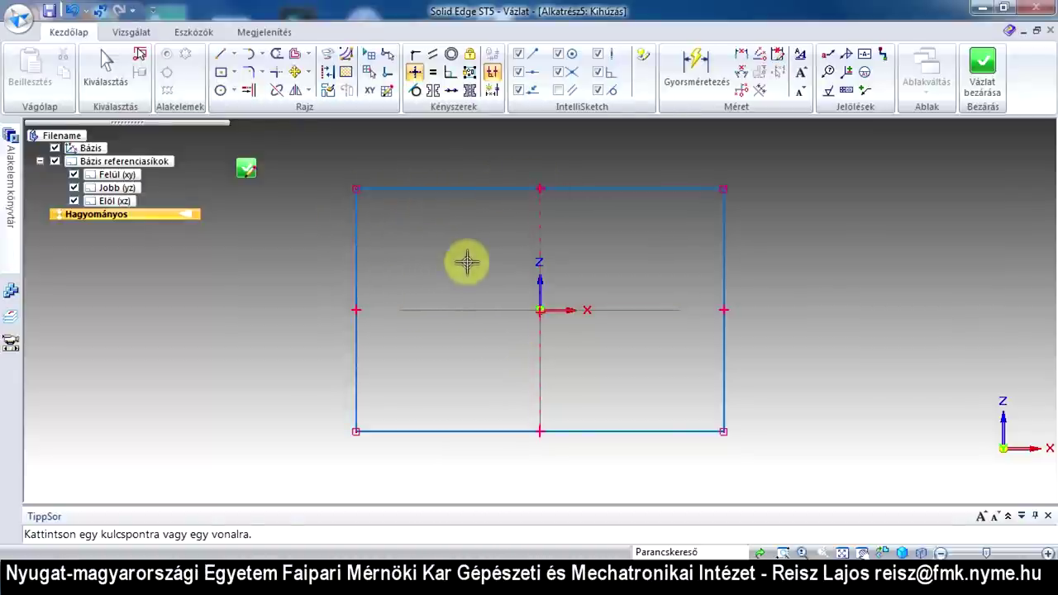
click(534, 189)
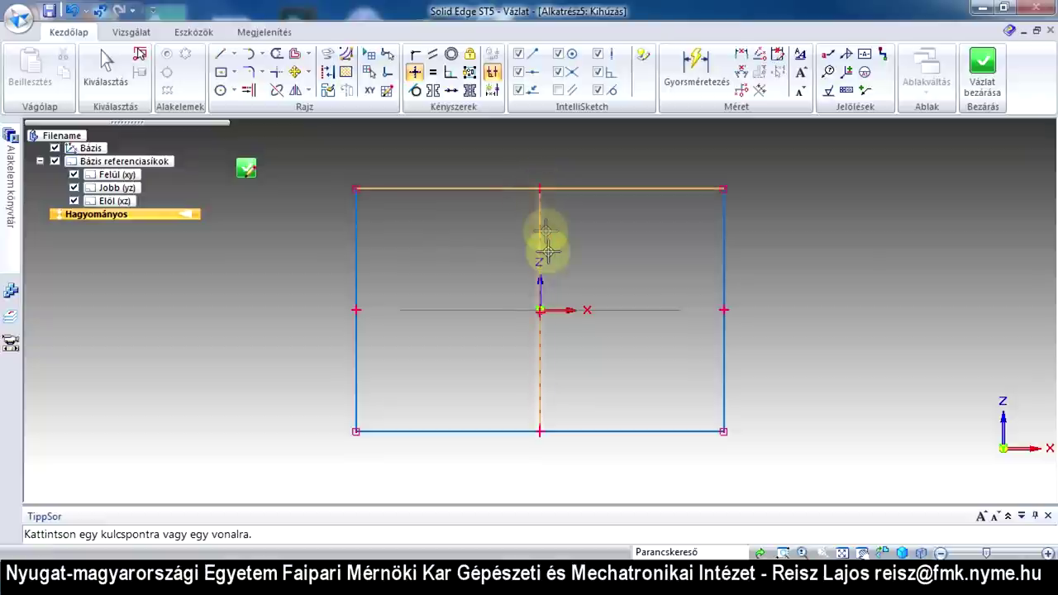
Step: Lower the rectangle's upper edge to a height of about 93 mm and stretch its right edge outward
click(105, 63)
click(602, 189)
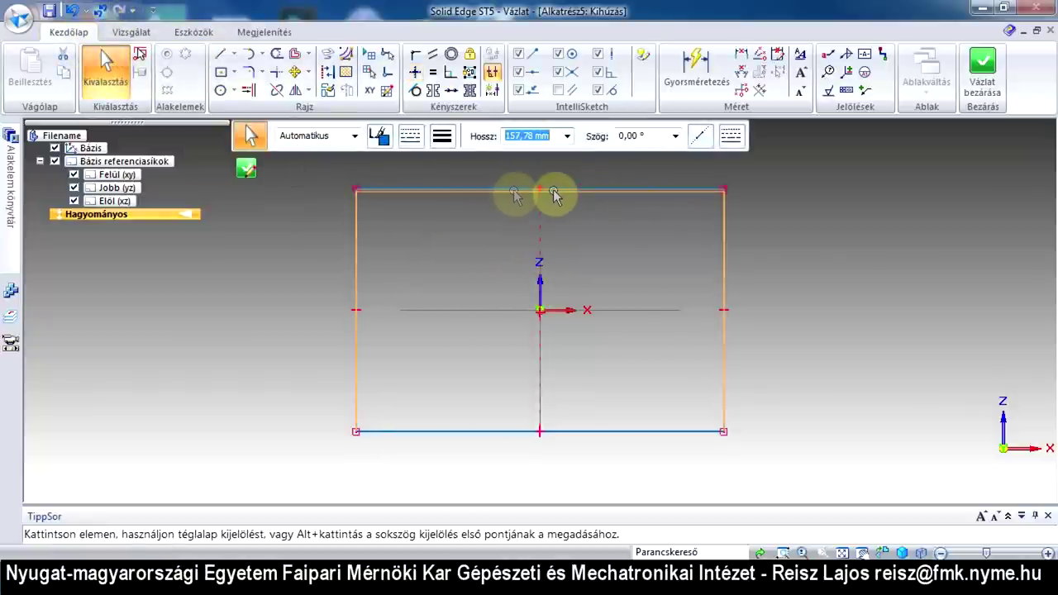
mouse_move(472, 194)
mouse_down()
mouse_move(557, 193)
mouse_move(576, 272)
mouse_move(571, 182)
mouse_move(575, 243)
mouse_move(581, 215)
mouse_move(539, 223)
mouse_up()
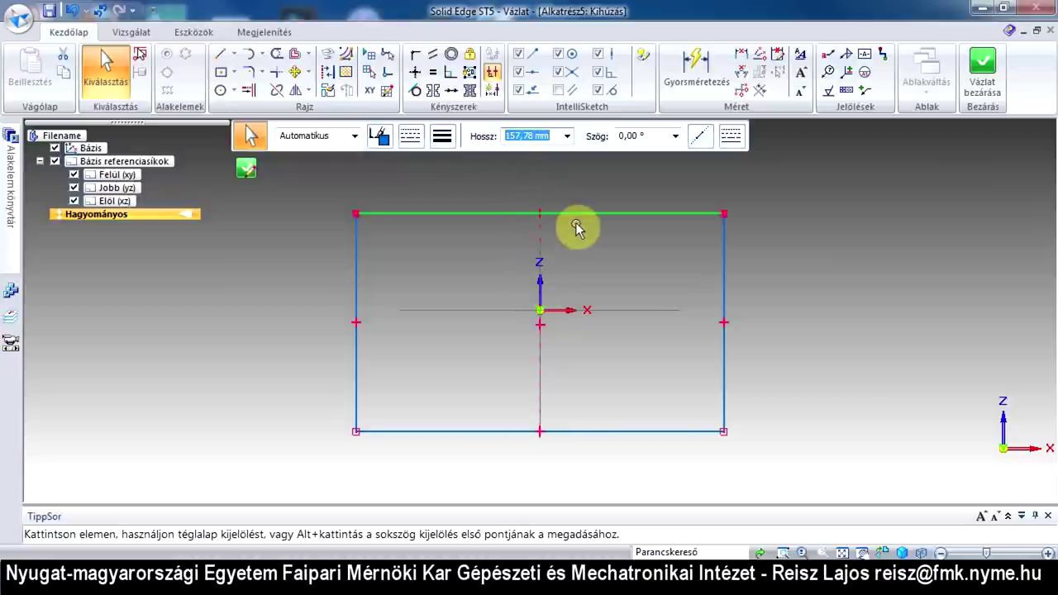
click(722, 262)
drag(722, 263, 813, 274)
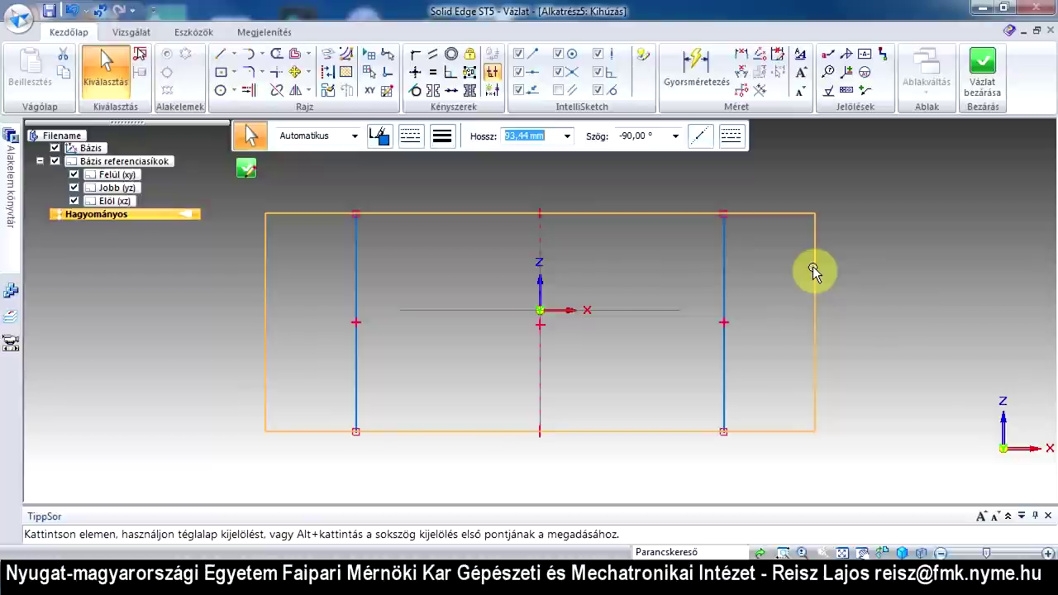
Step: Align the midpoint of the rectangle's right edge horizontally with the sketch's horizontal reference line using a horizontal/vertical constraint
click(810, 274)
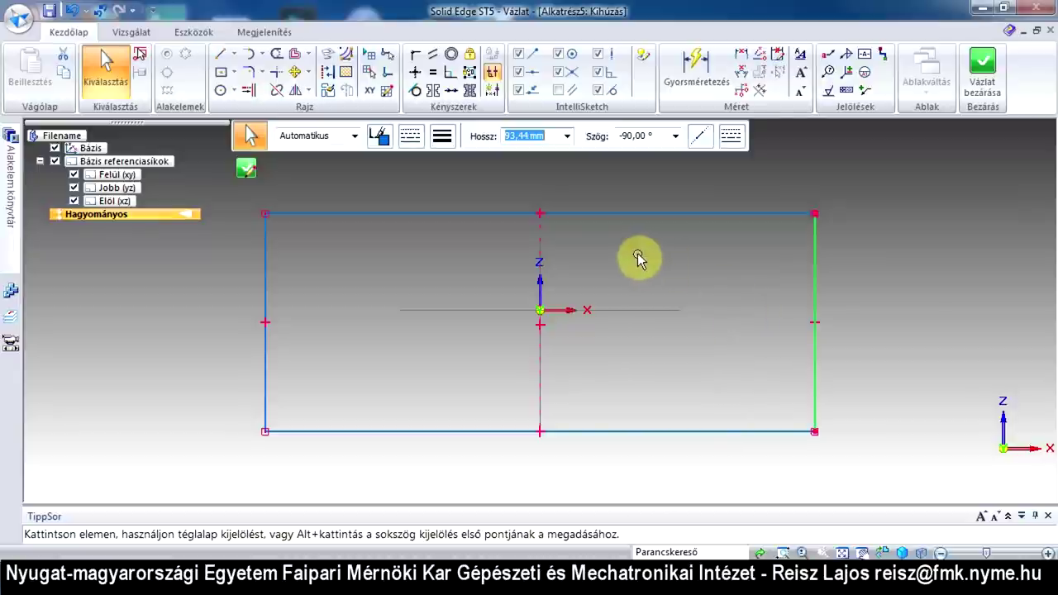
click(416, 74)
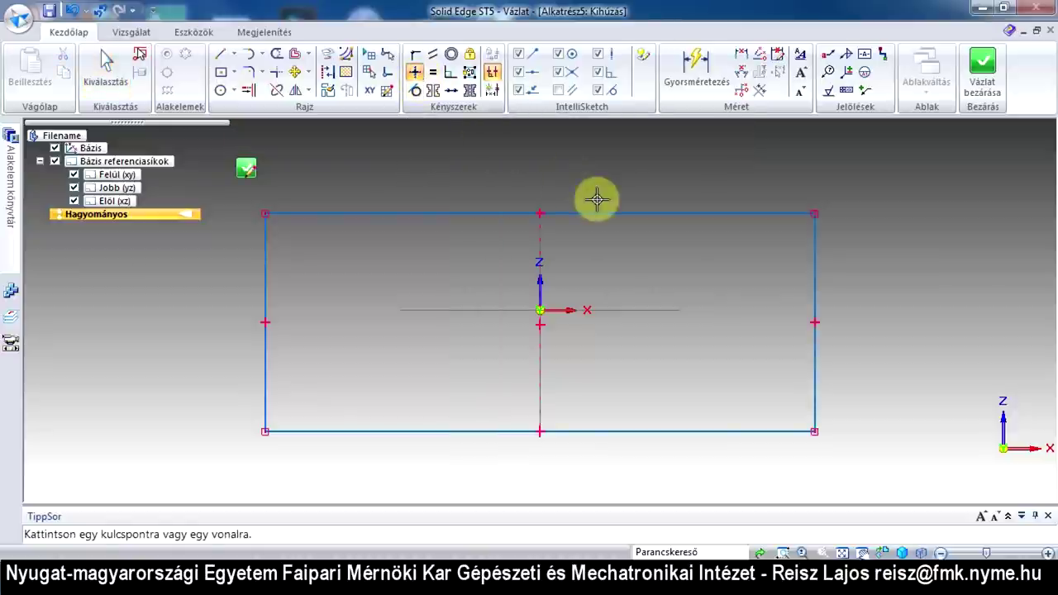
click(816, 322)
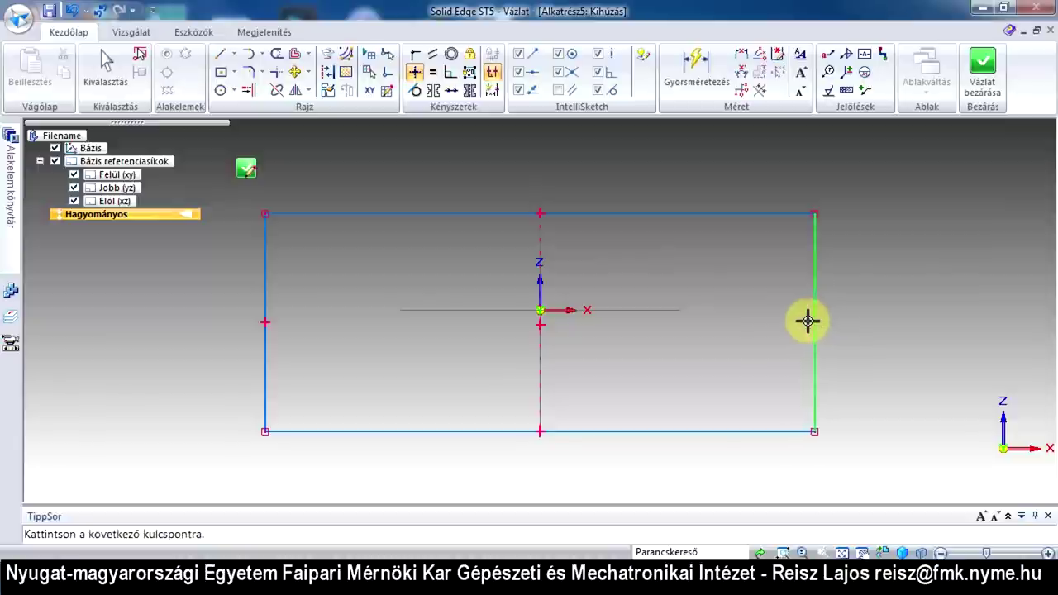
click(397, 310)
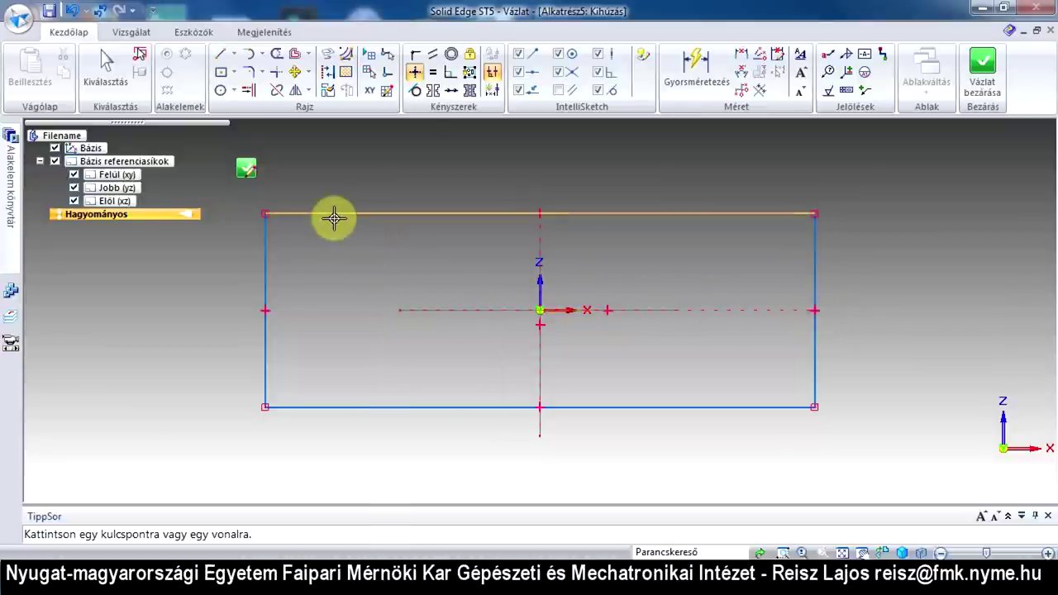
key(Escape)
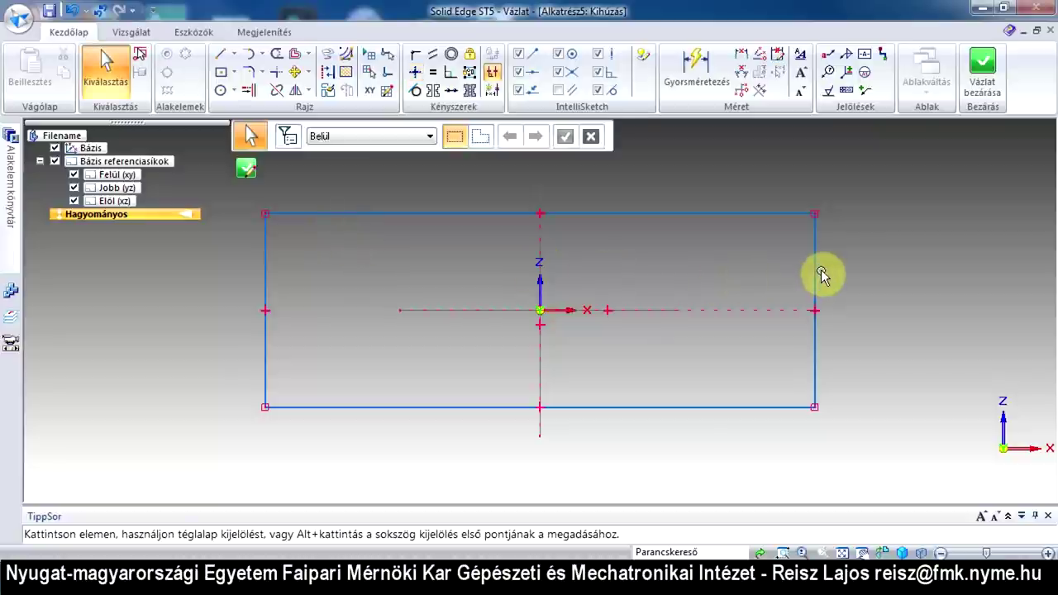
Step: Resize the rectangle by moving its right and upper edges, making it about 186 mm wide and 109 mm high
click(817, 269)
drag(818, 269, 692, 274)
click(610, 215)
drag(606, 233, 618, 182)
drag(689, 269, 752, 283)
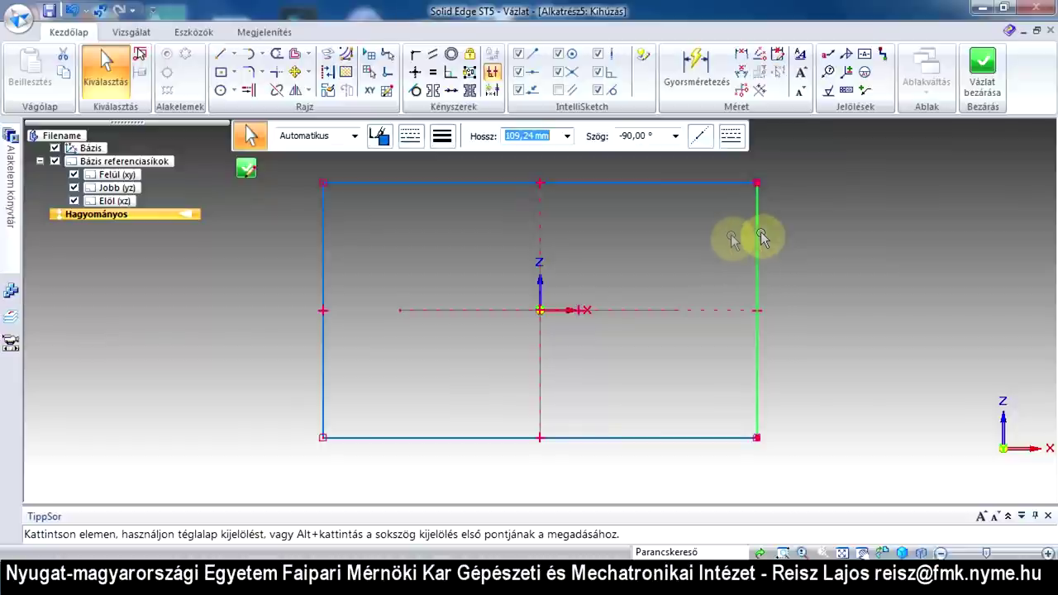
Step: Dimension the rectangle's lower edge below the profile with Smart Dimension and set its width to 100 mm
click(705, 66)
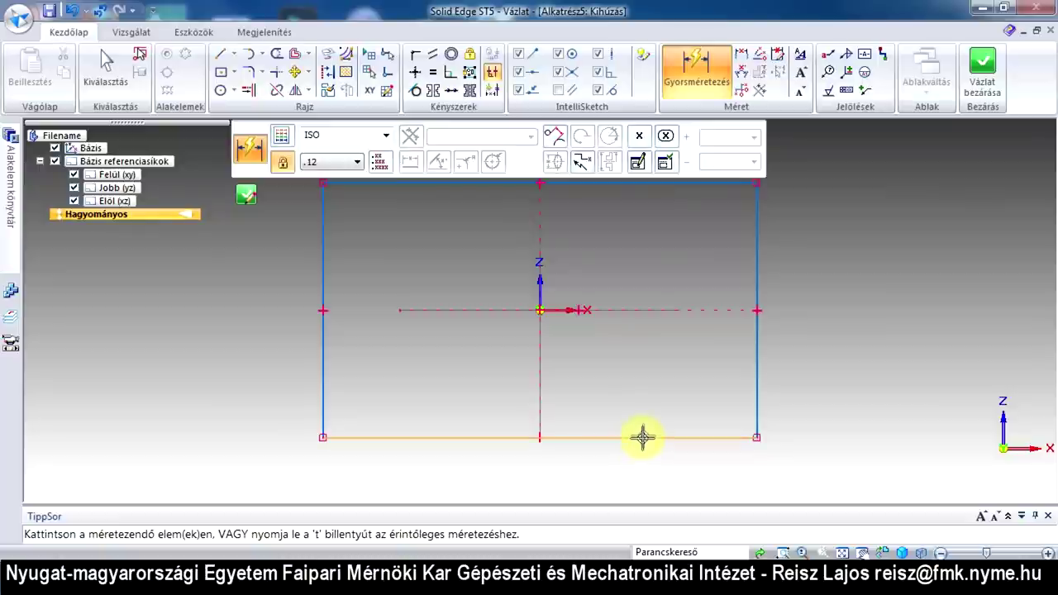
click(643, 436)
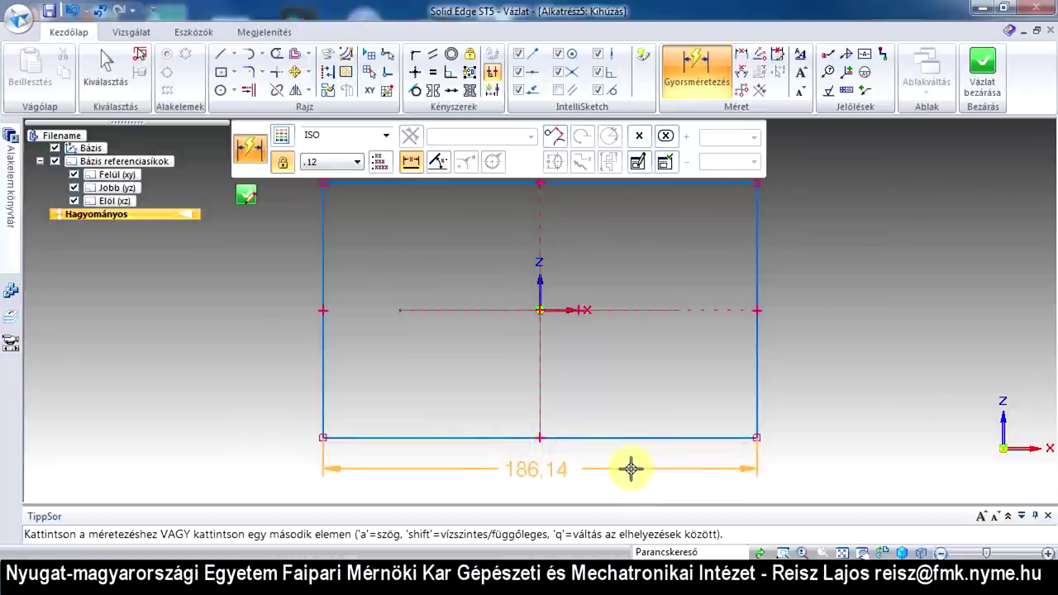
click(630, 469)
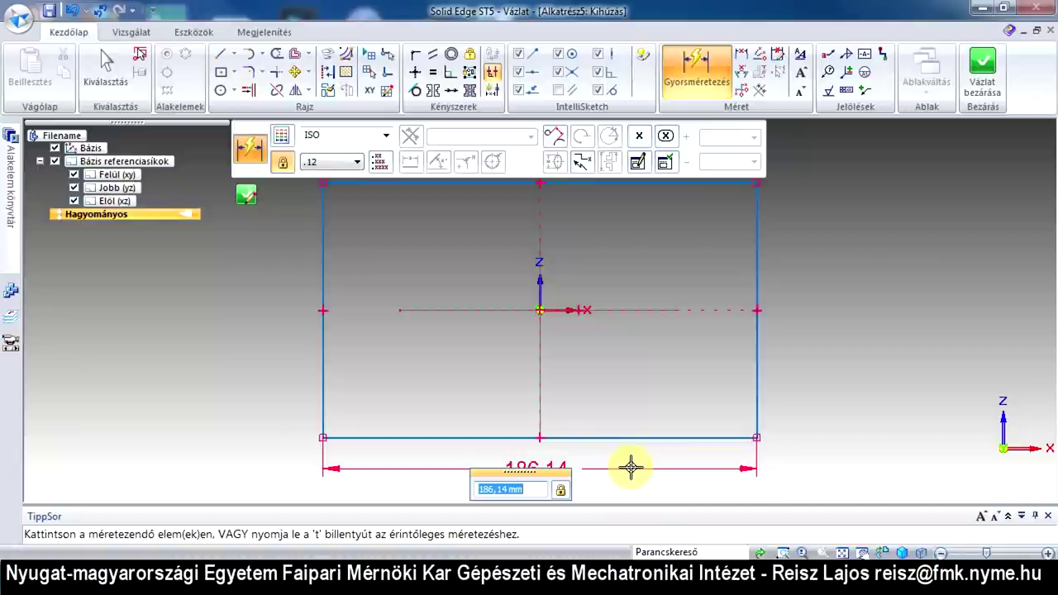
text(100)
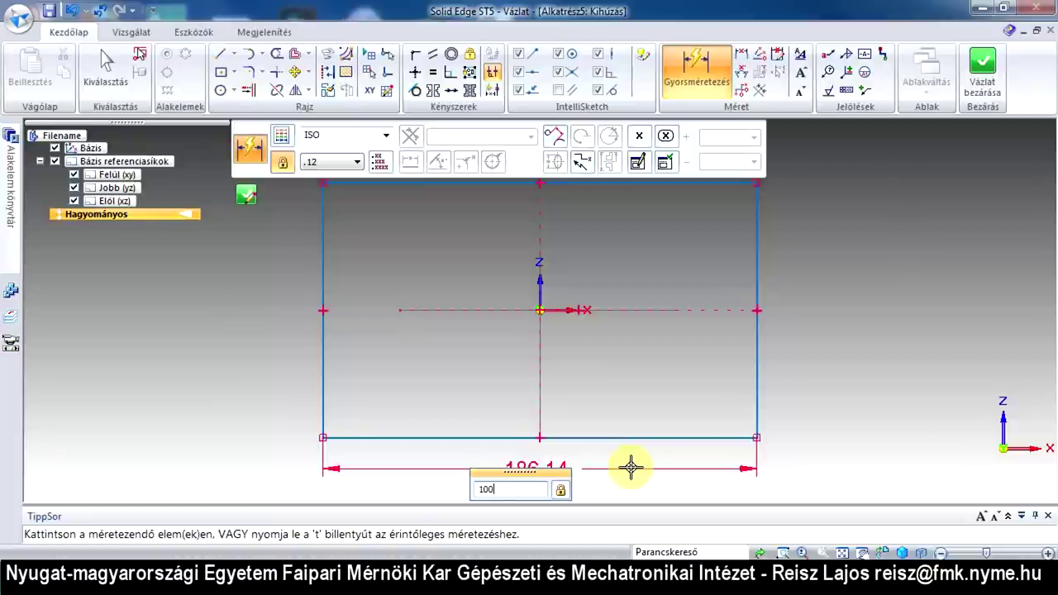
key(Return)
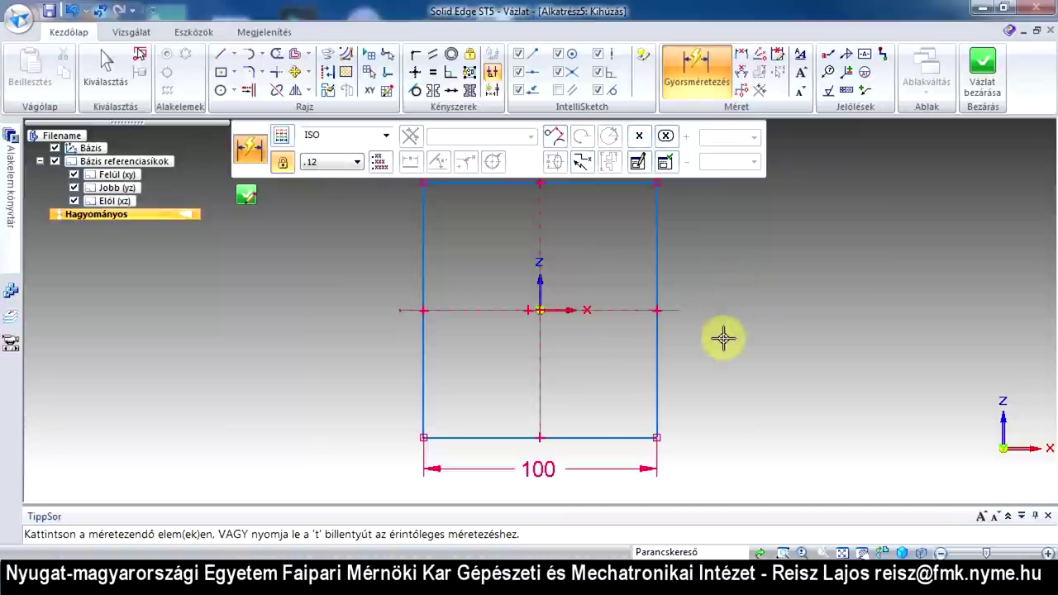
Step: Dimension the rectangle's right edge outside the profile and set its height to 100 mm
click(656, 366)
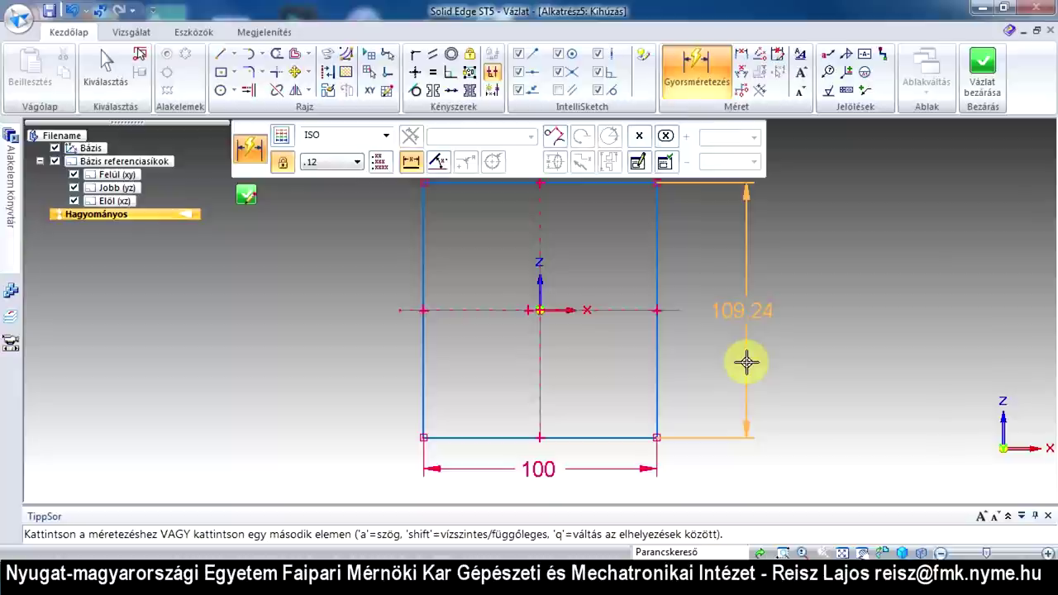
click(746, 361)
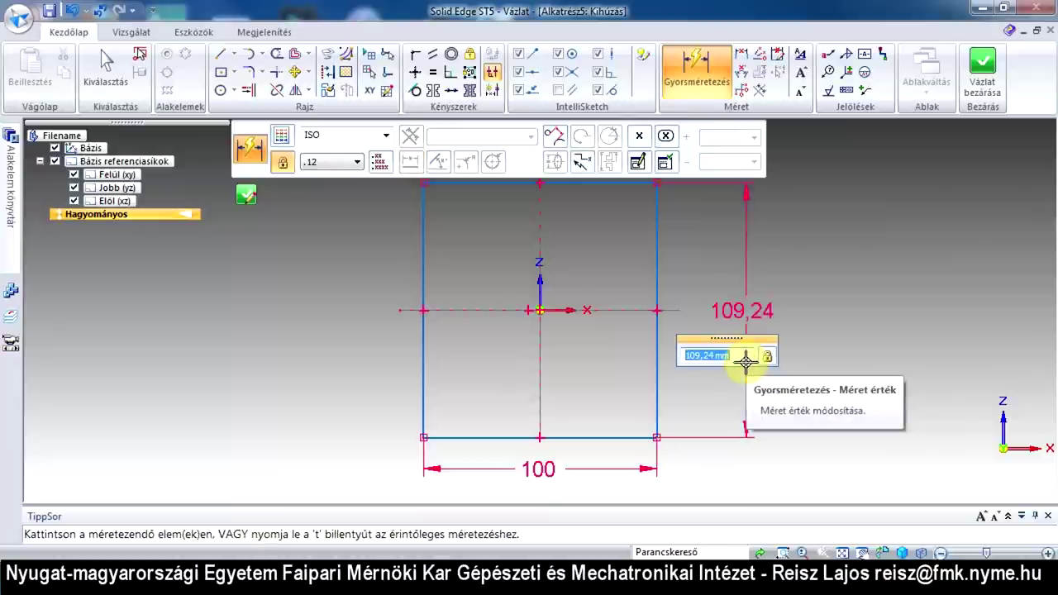
text(100)
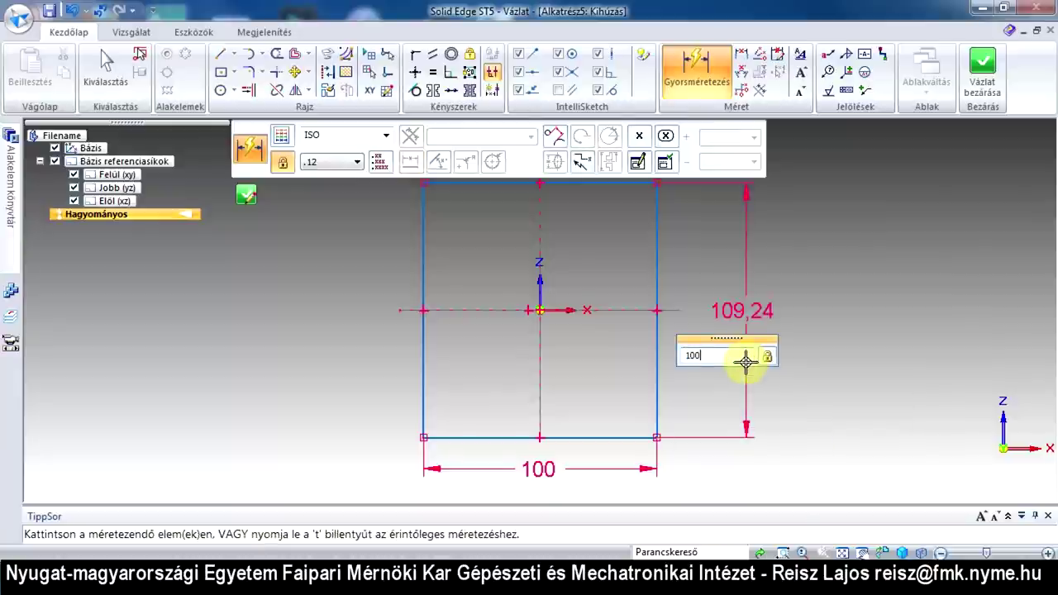
key(Return)
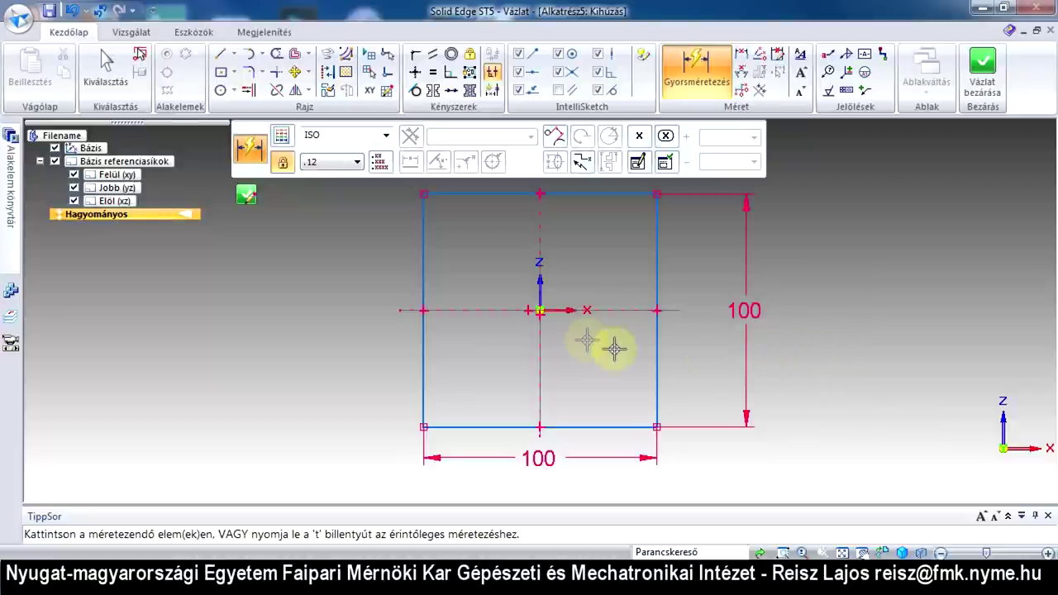
Step: Add a second height dimension on the rectangle's left edge, placed outside the profile, and leave the dimension command
click(423, 355)
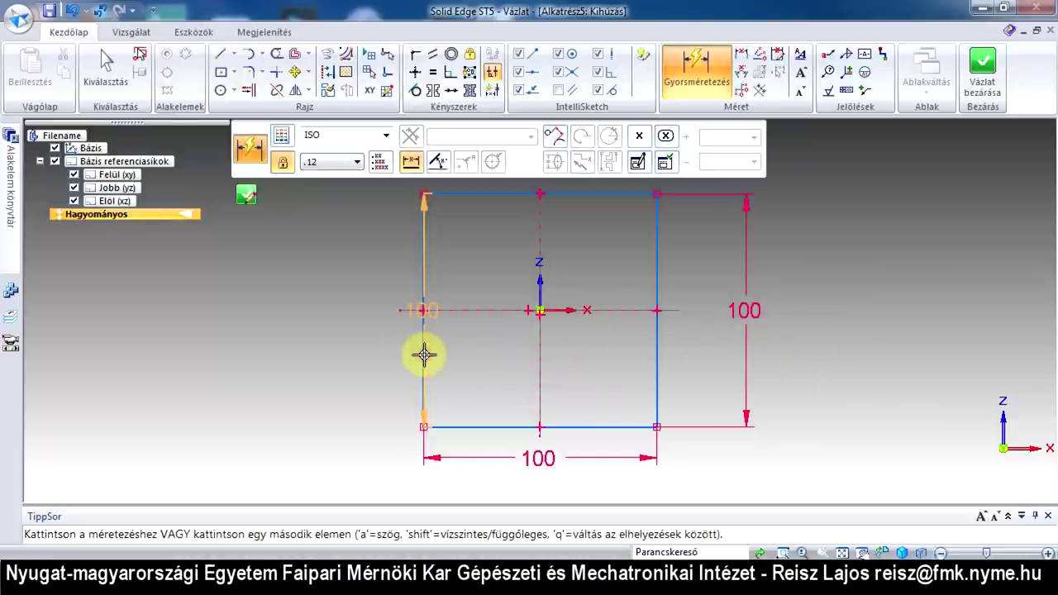
click(347, 338)
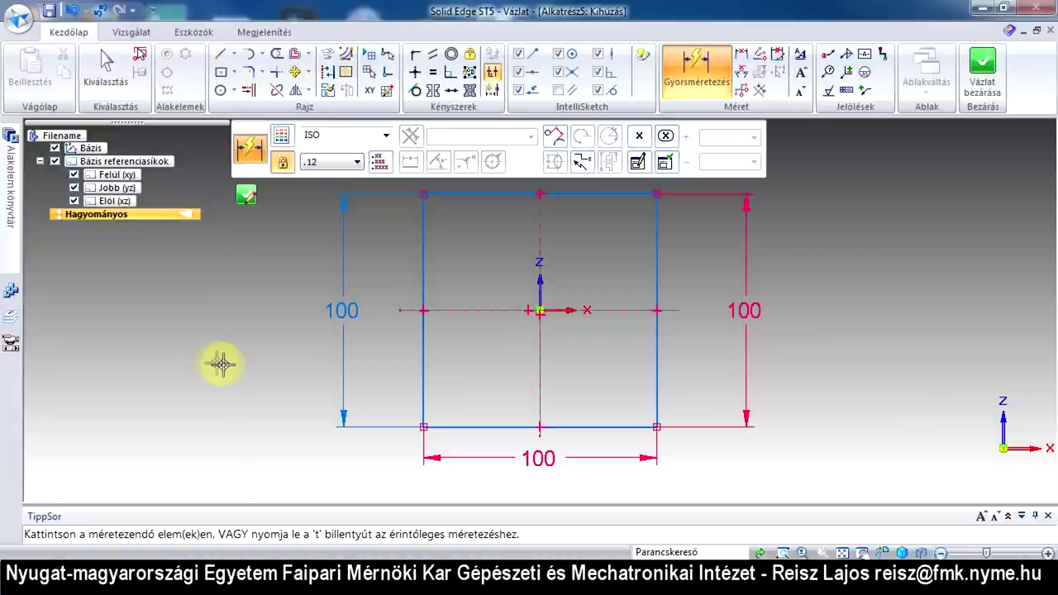
key(Escape)
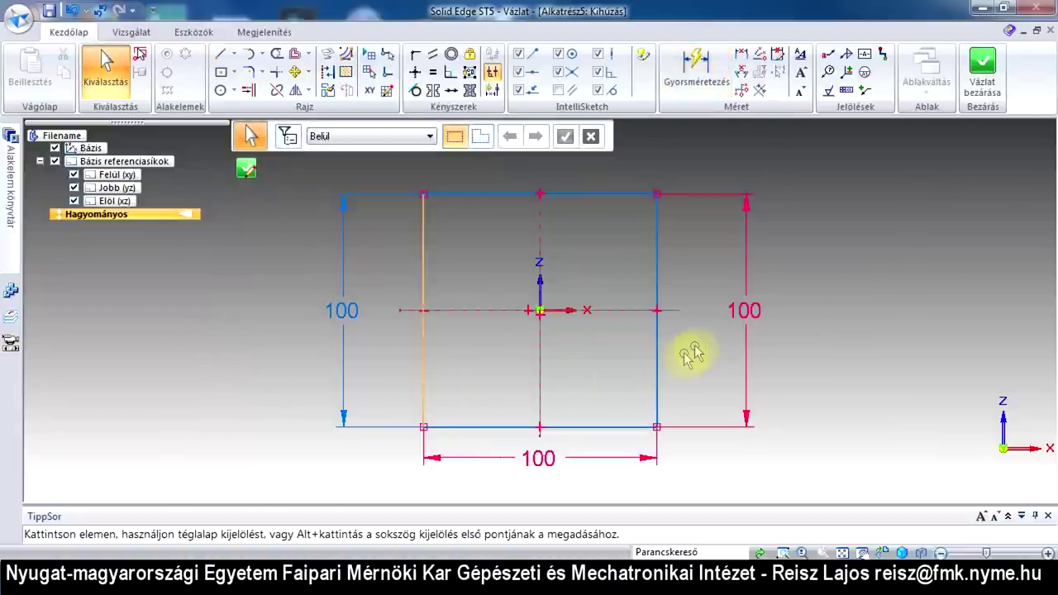
Step: Set the height dimension on the rectangle's right edge to 150 mm
click(746, 312)
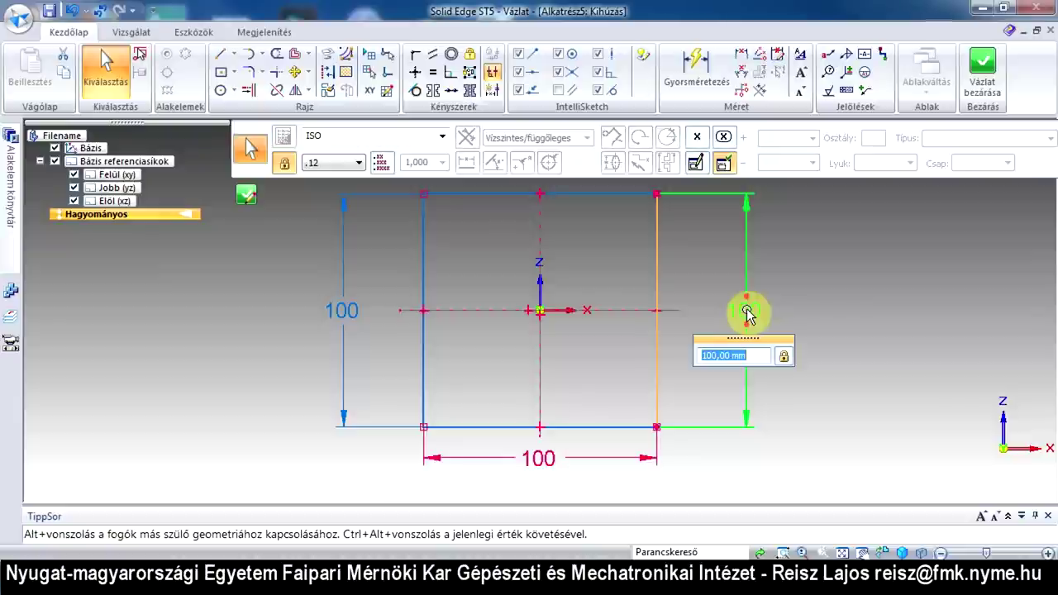
key(BackSpace)
text(150)
key(Return)
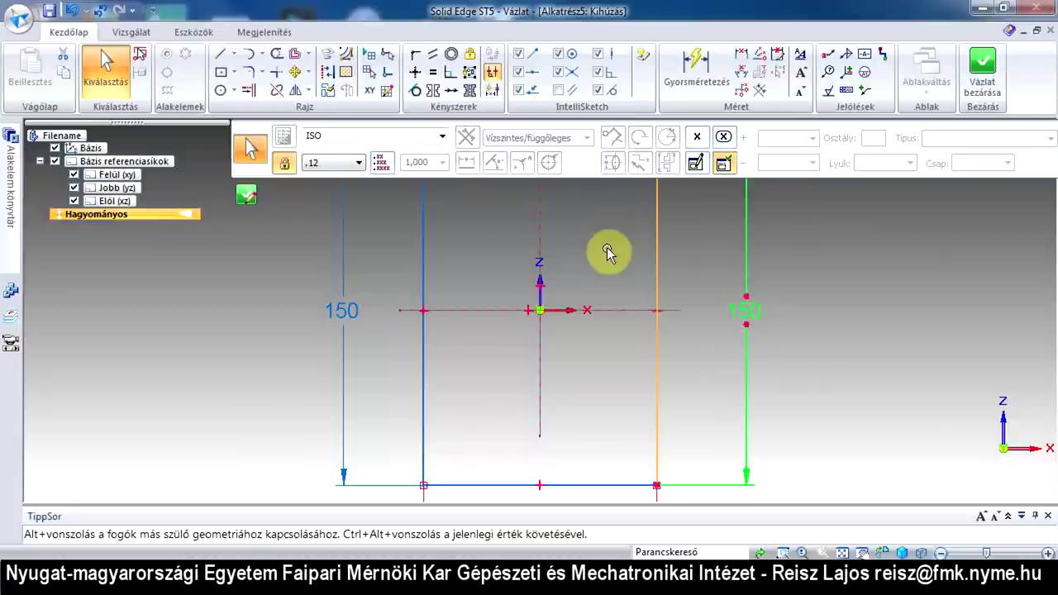
Step: Try to set the redundant height dimension on the rectangle's left edge to 200 mm
click(346, 311)
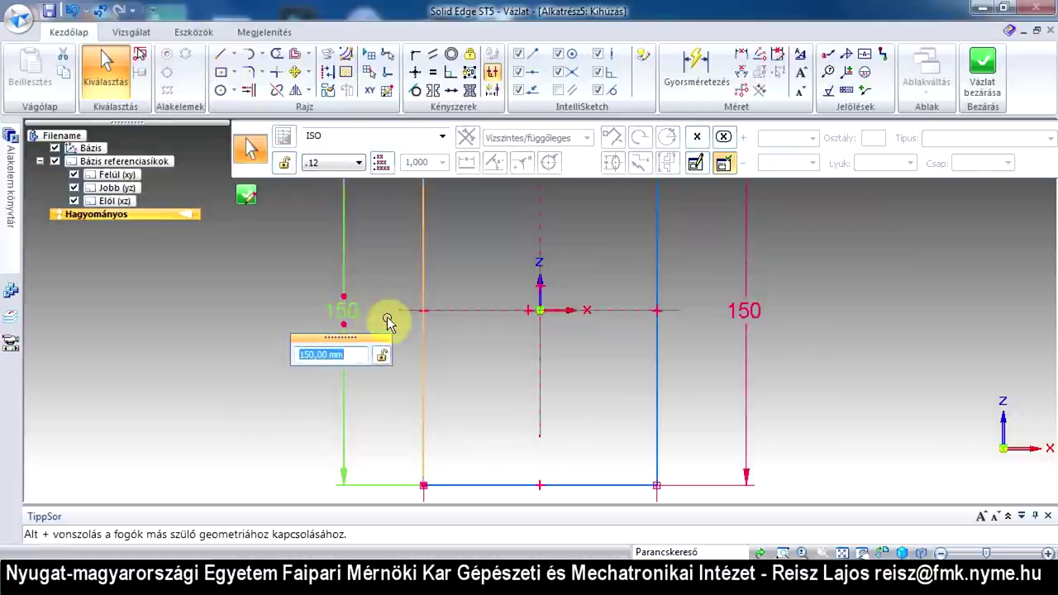
text(200)
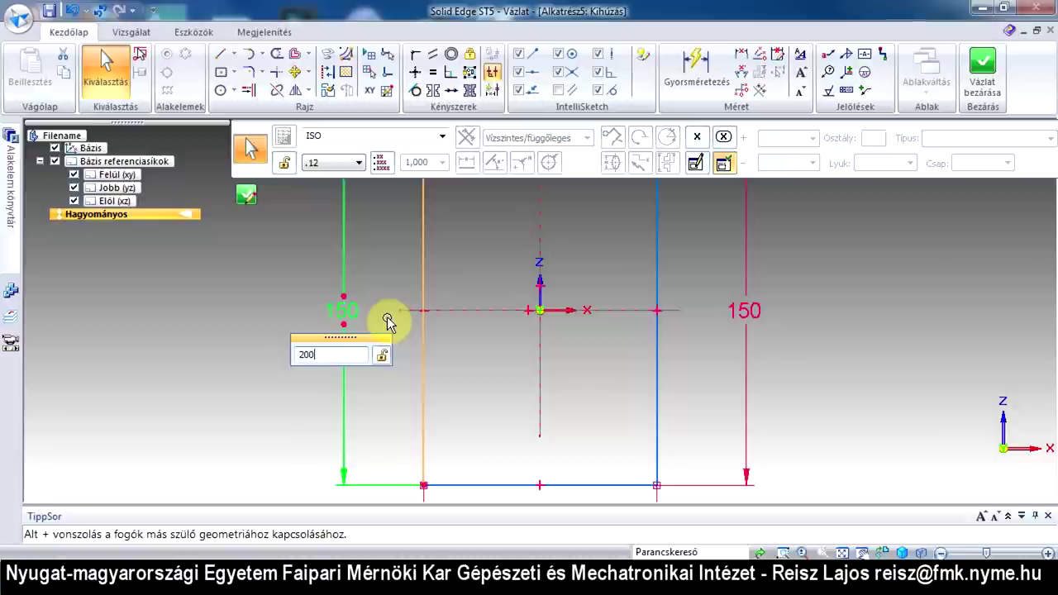
key(Return)
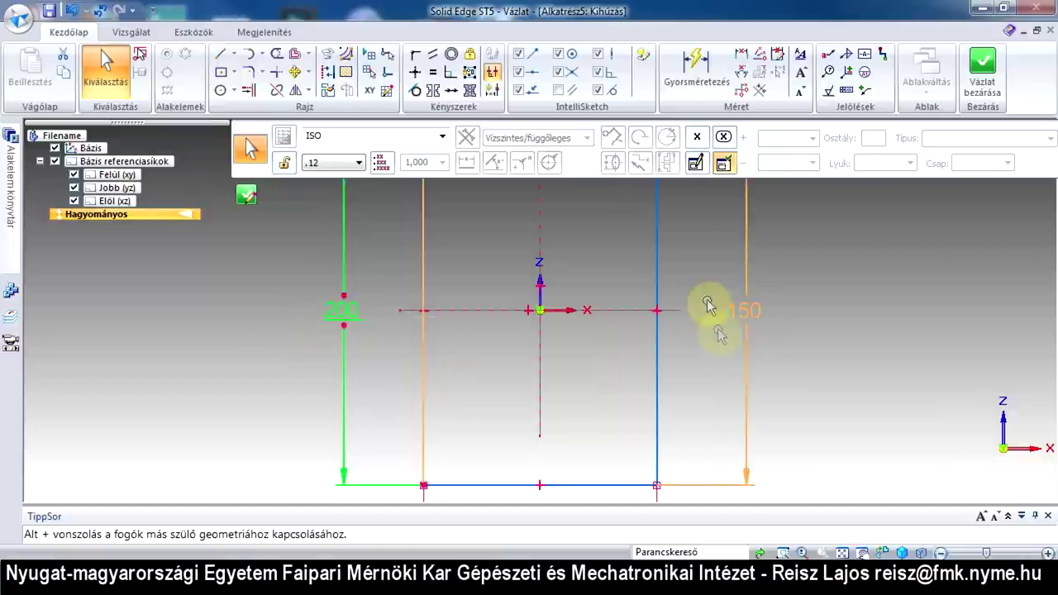
click(331, 311)
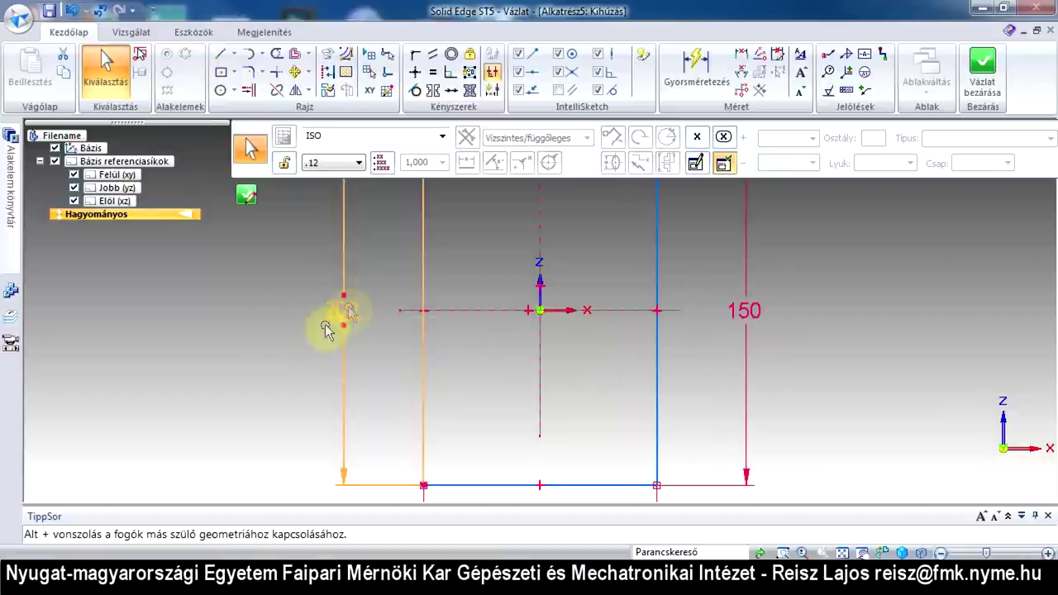
click(361, 349)
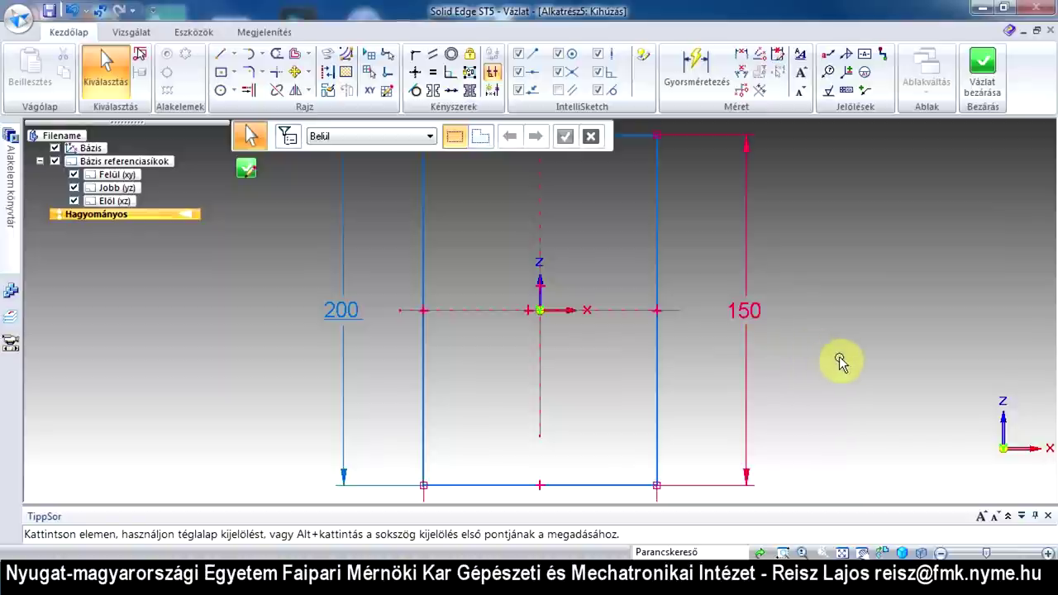
Step: Try to set the redundant height dimension on the left edge to 150 mm
click(343, 280)
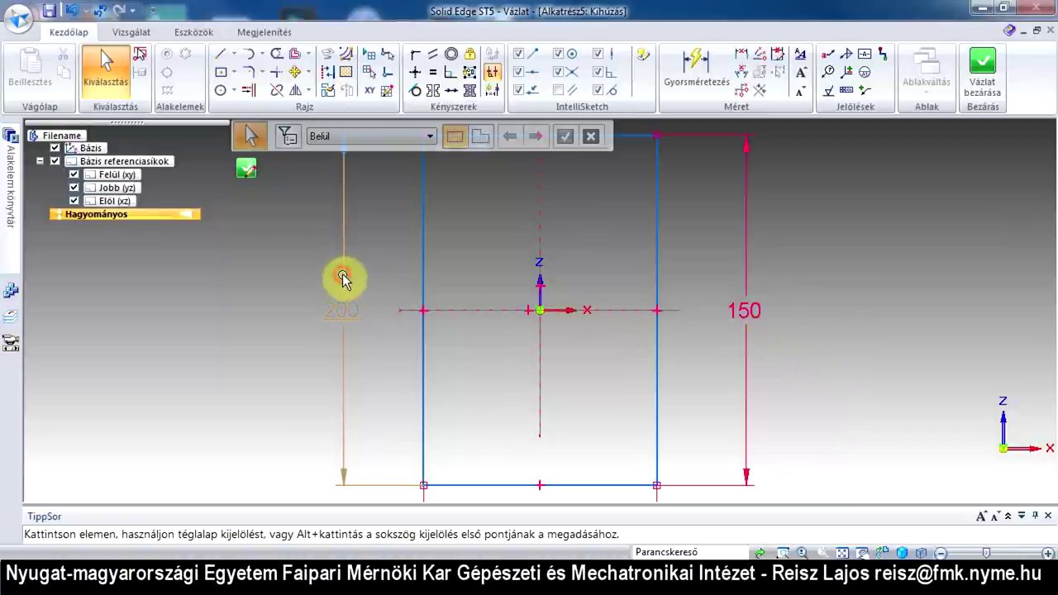
click(345, 313)
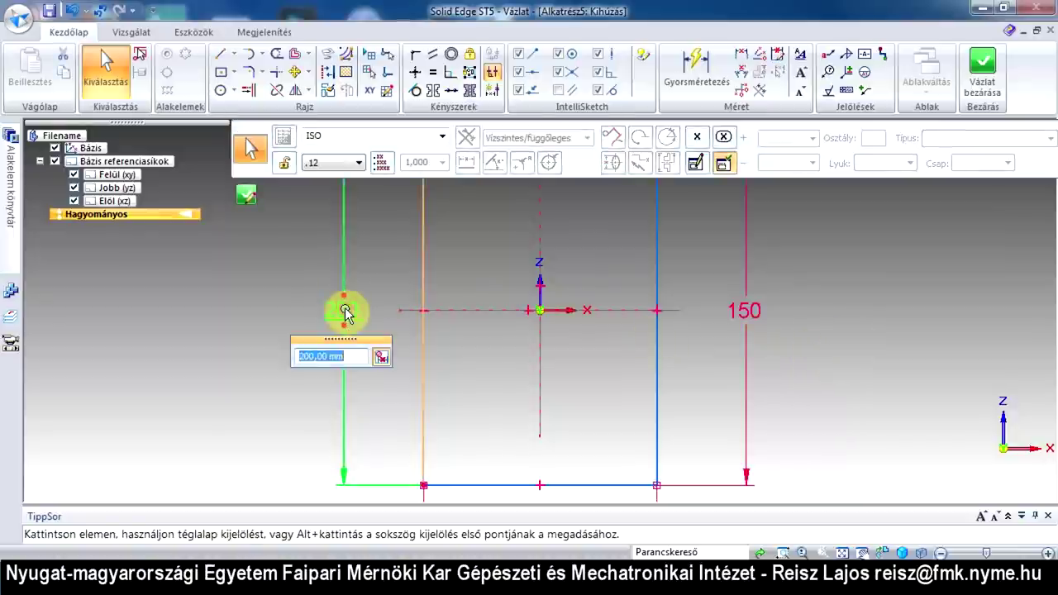
text(150)
key(Return)
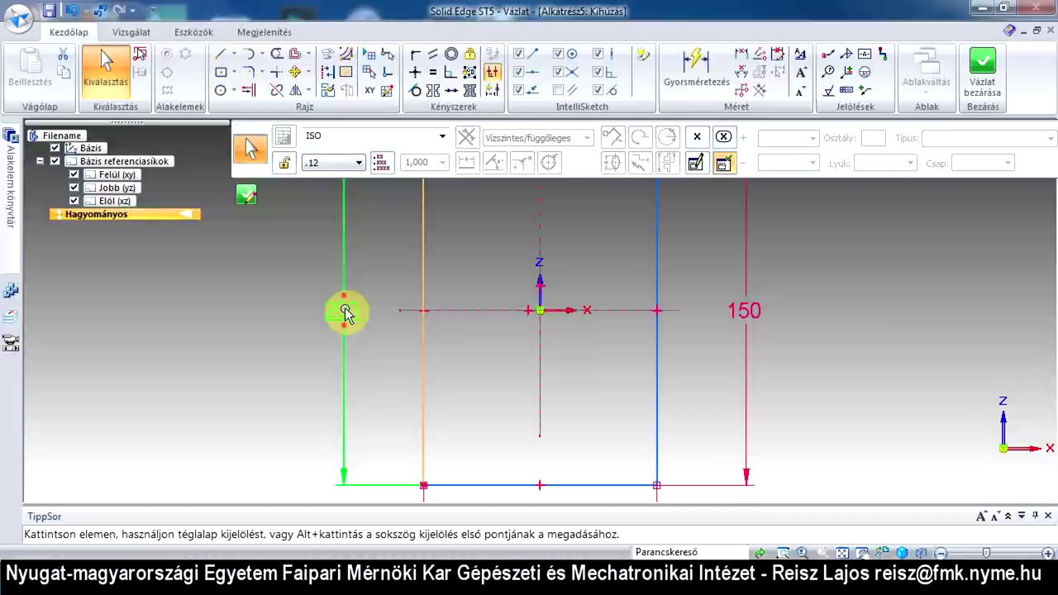
click(346, 312)
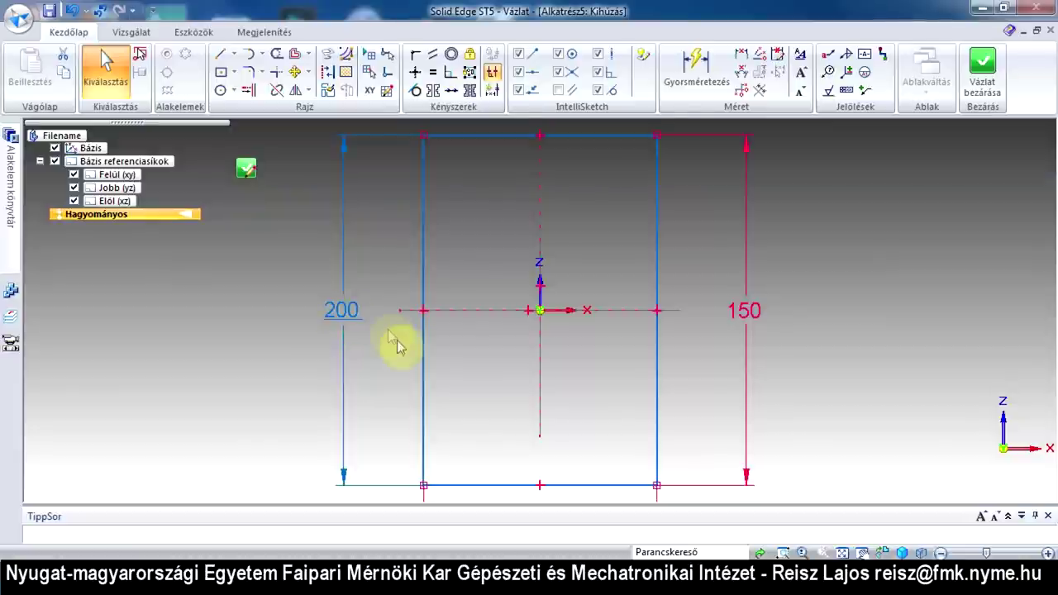
Step: Delete the redundant height dimension from the rectangle's left edge
click(342, 284)
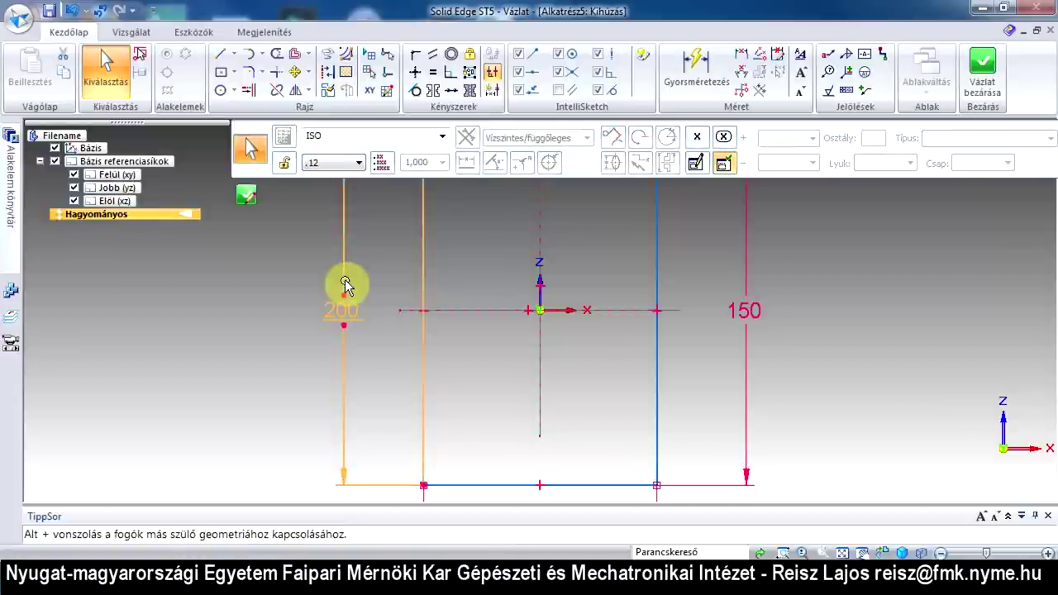
key(Delete)
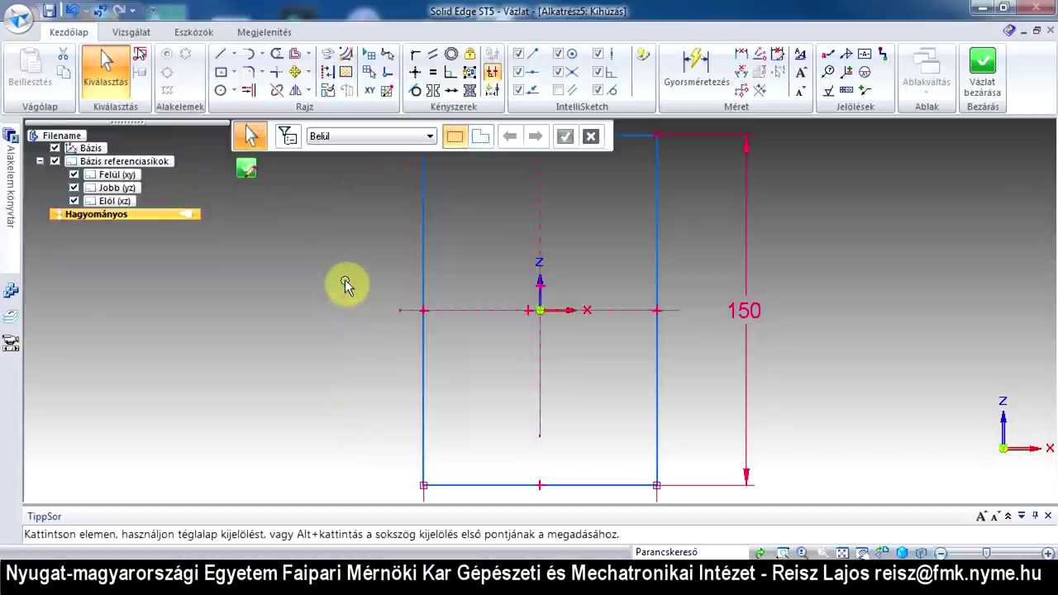
scroll(529, 329, up, 2)
scroll(529, 329, down, 2)
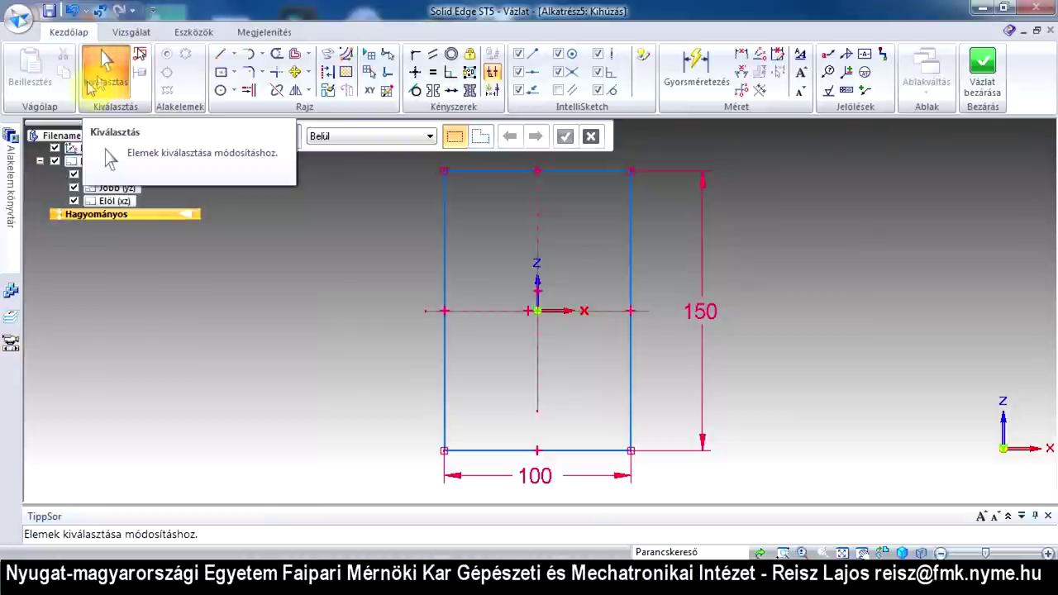
click(121, 104)
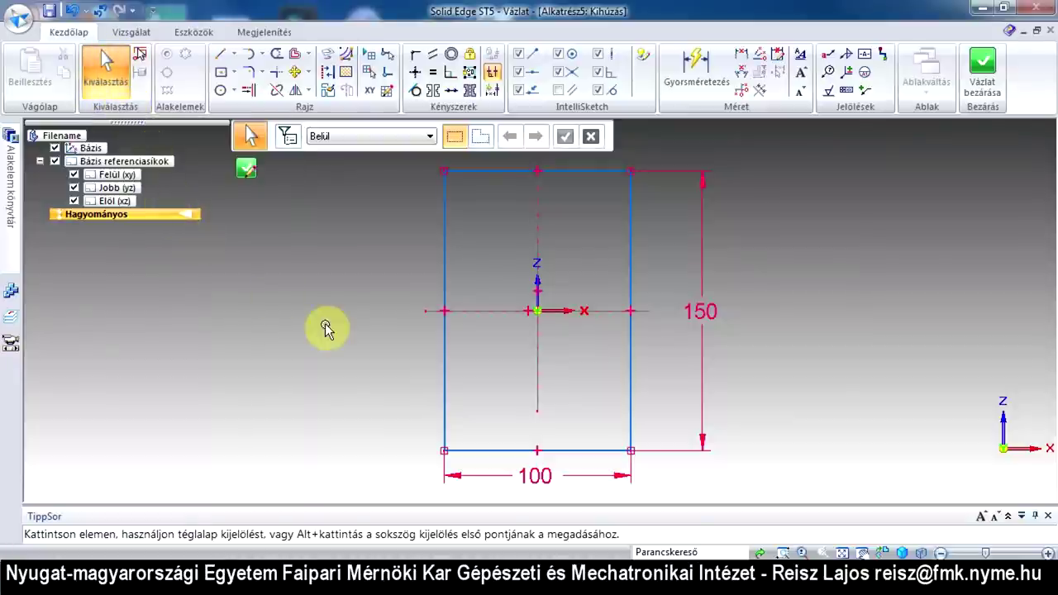
click(538, 479)
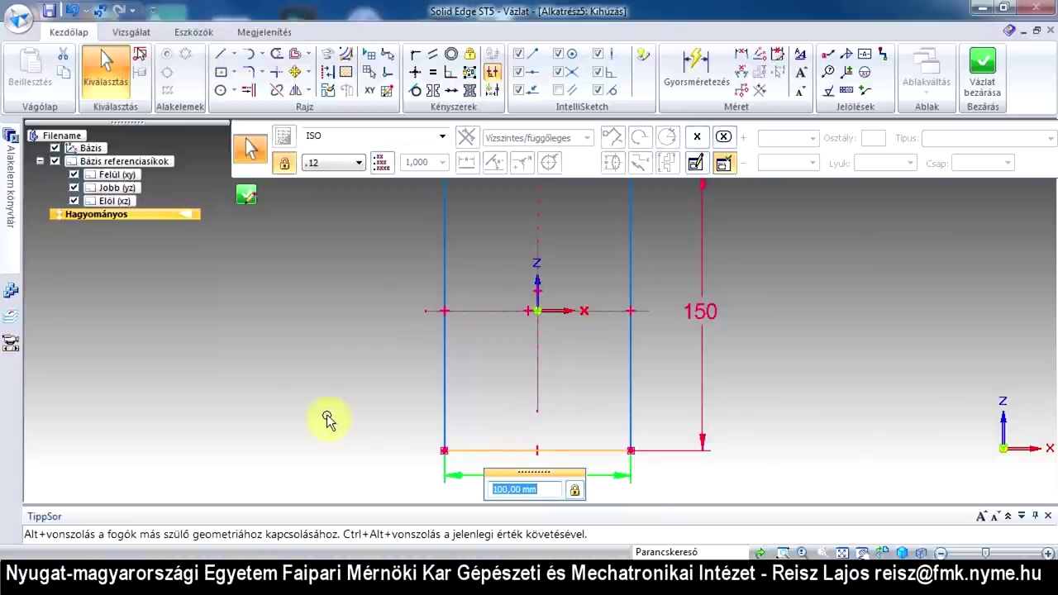
key(Escape)
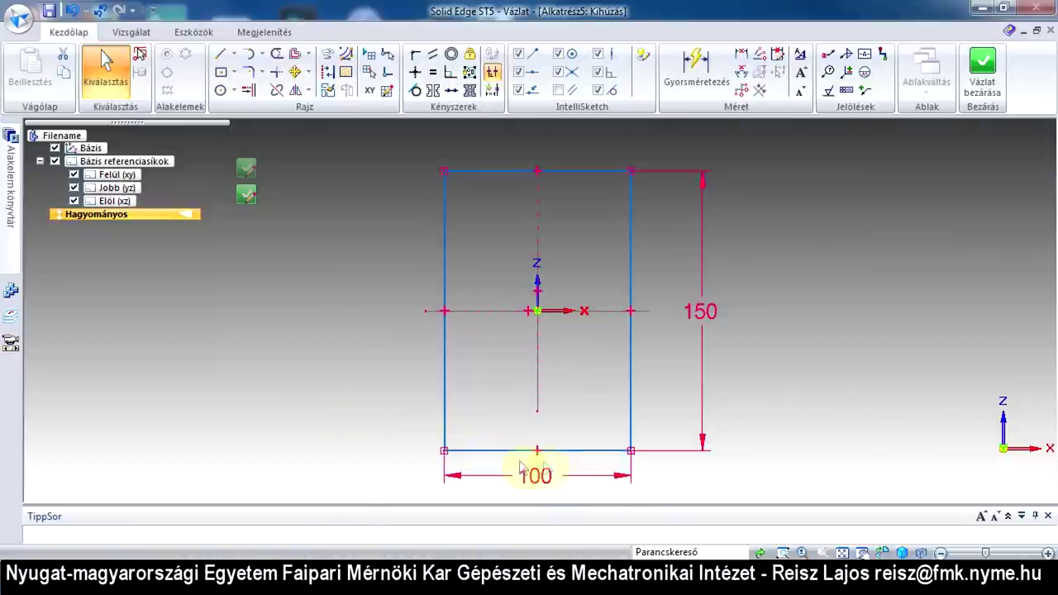
Step: Link the rectangle's width dimension to the height dimension with the formula V859/2
click(570, 478)
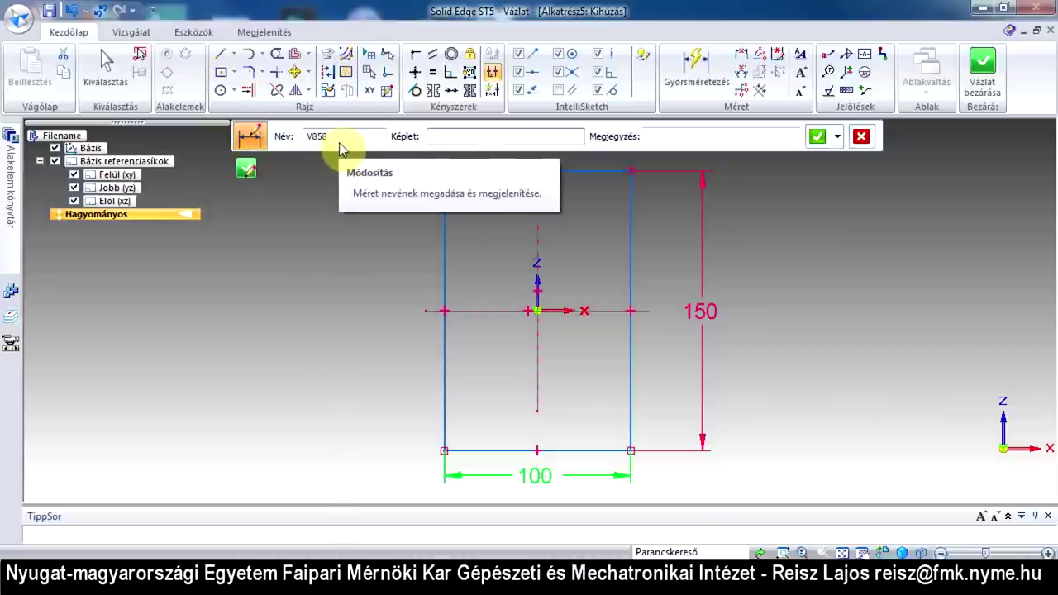
click(443, 373)
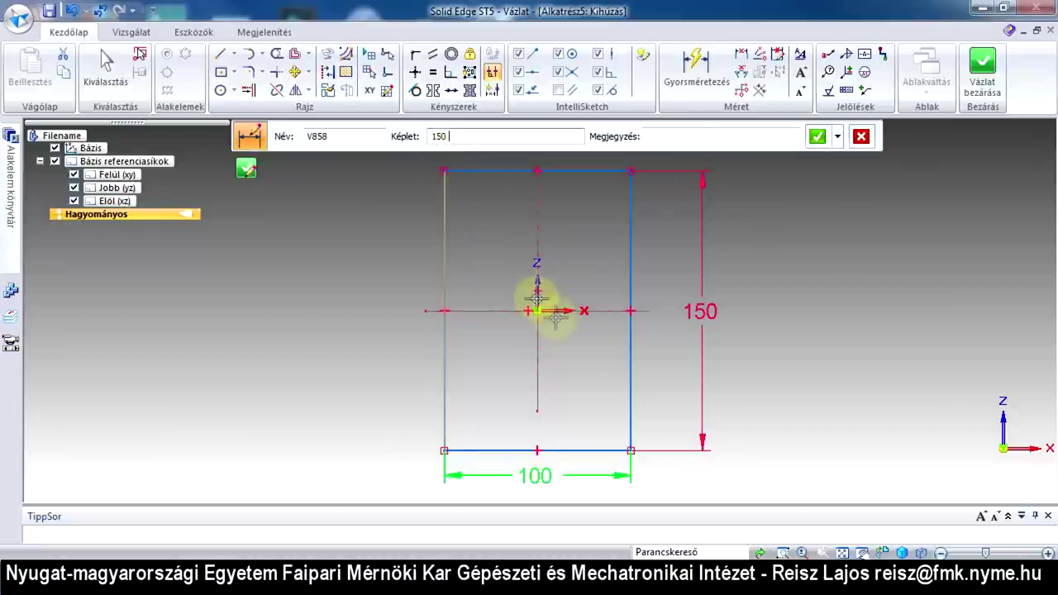
click(708, 358)
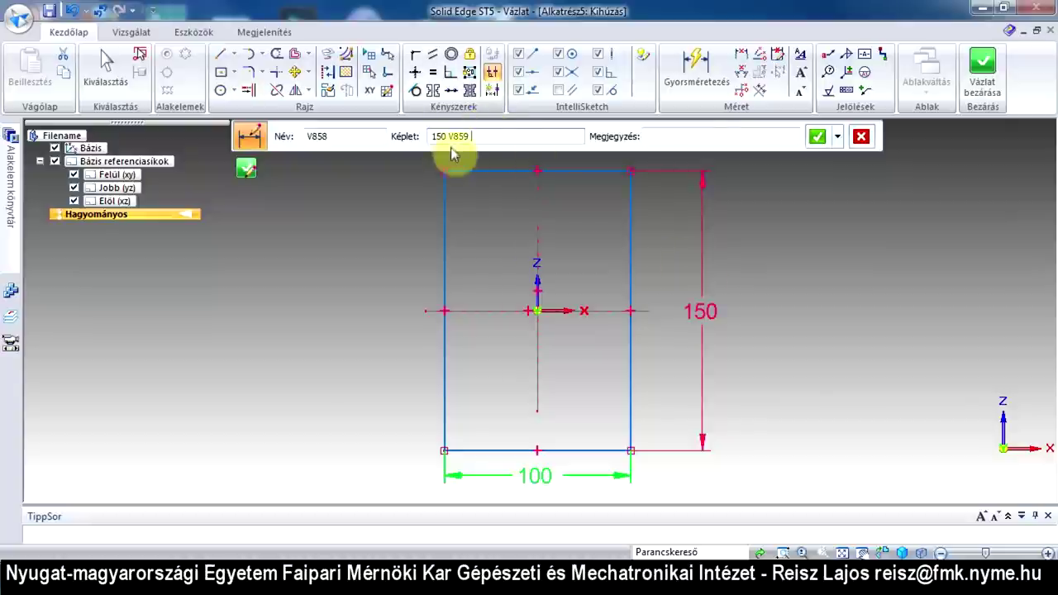
drag(447, 142, 406, 142)
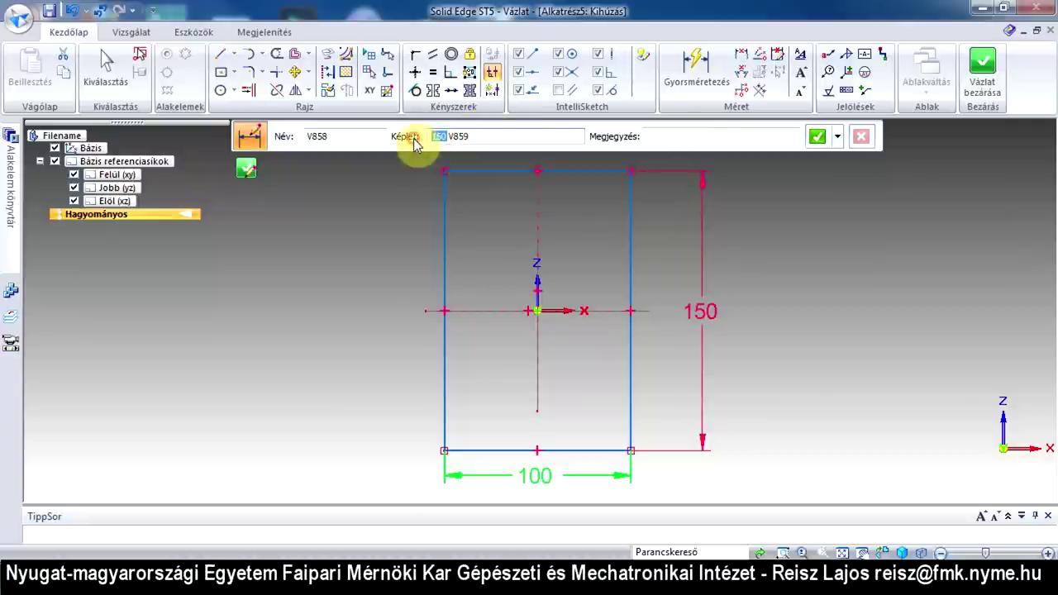
key(BackSpace)
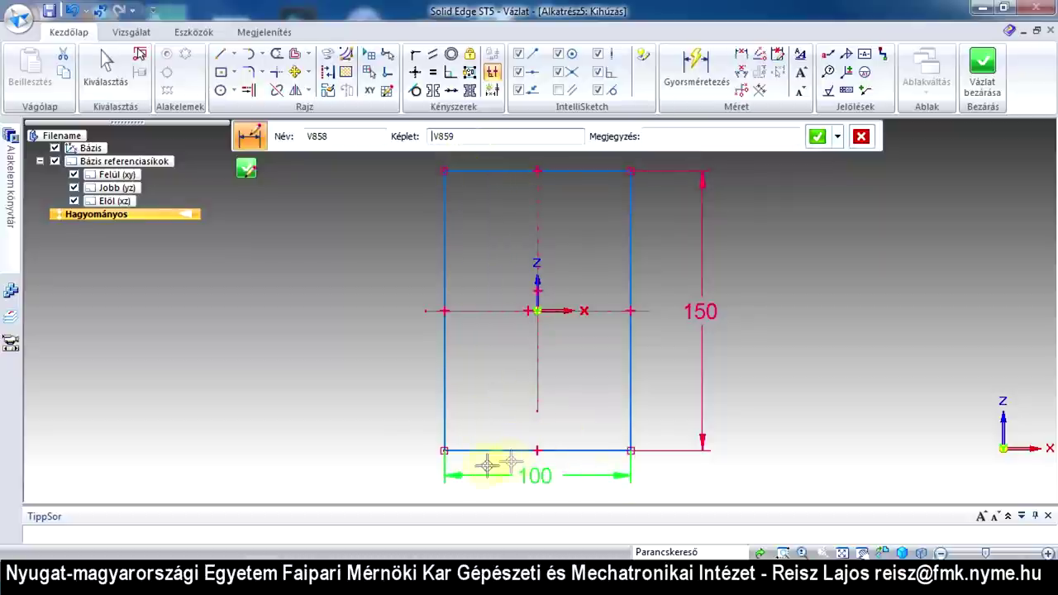
click(473, 137)
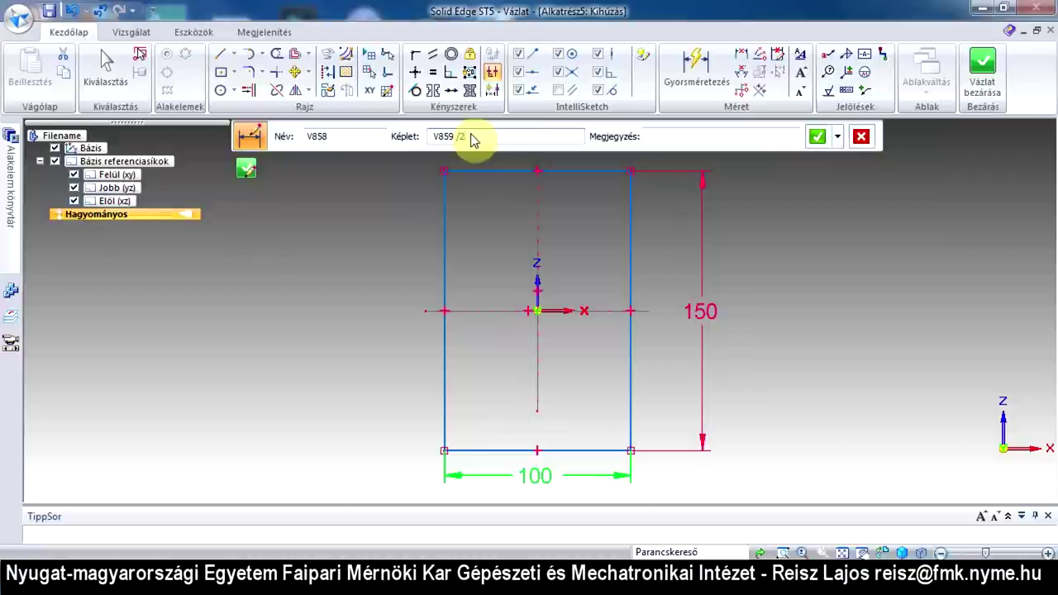
click(815, 139)
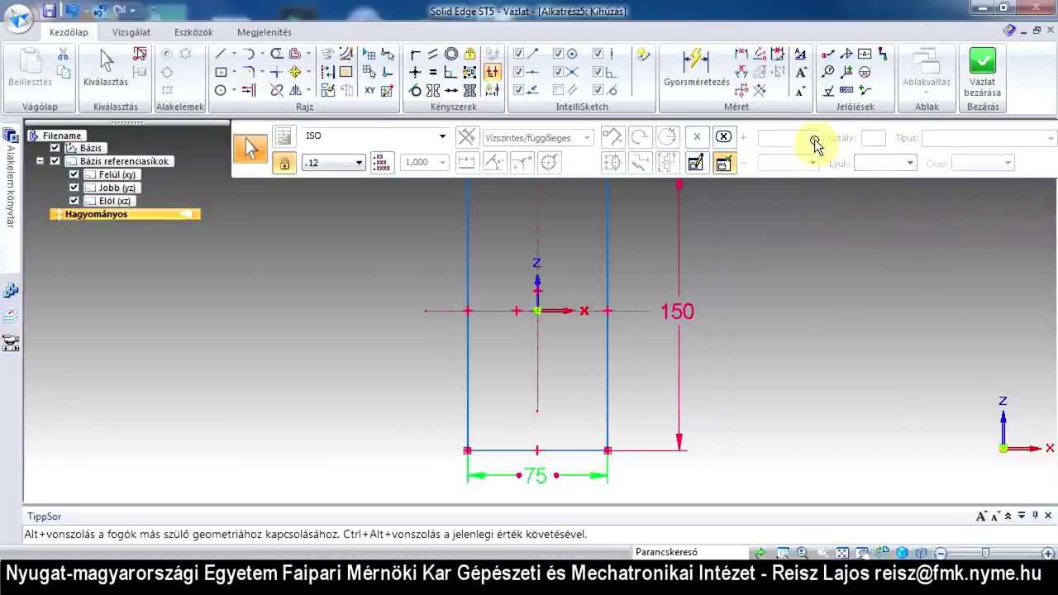
click(773, 285)
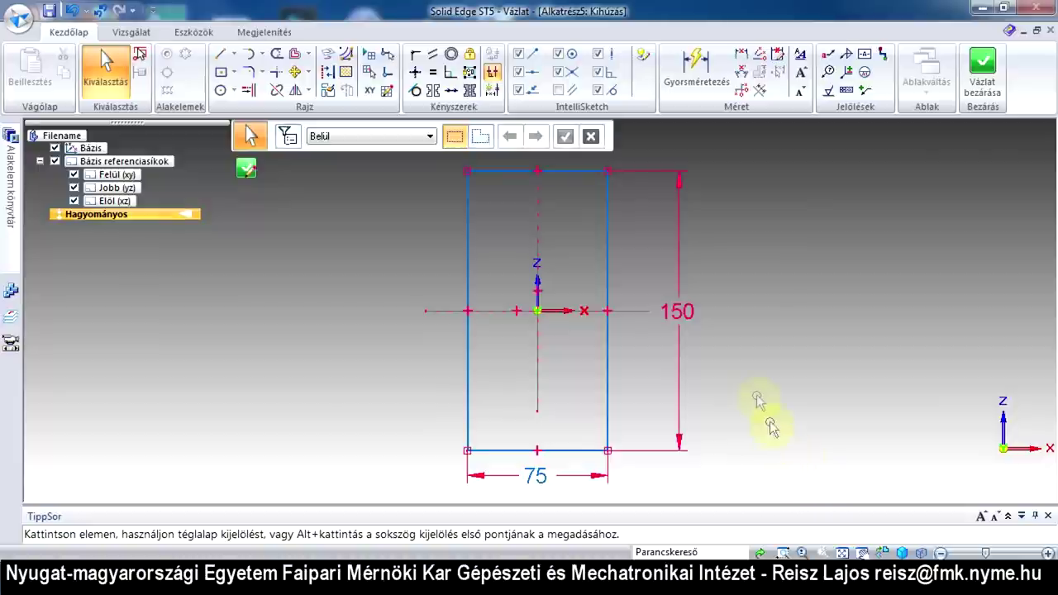
Step: Set the height dimension on the rectangle's right edge to 200 mm
click(686, 313)
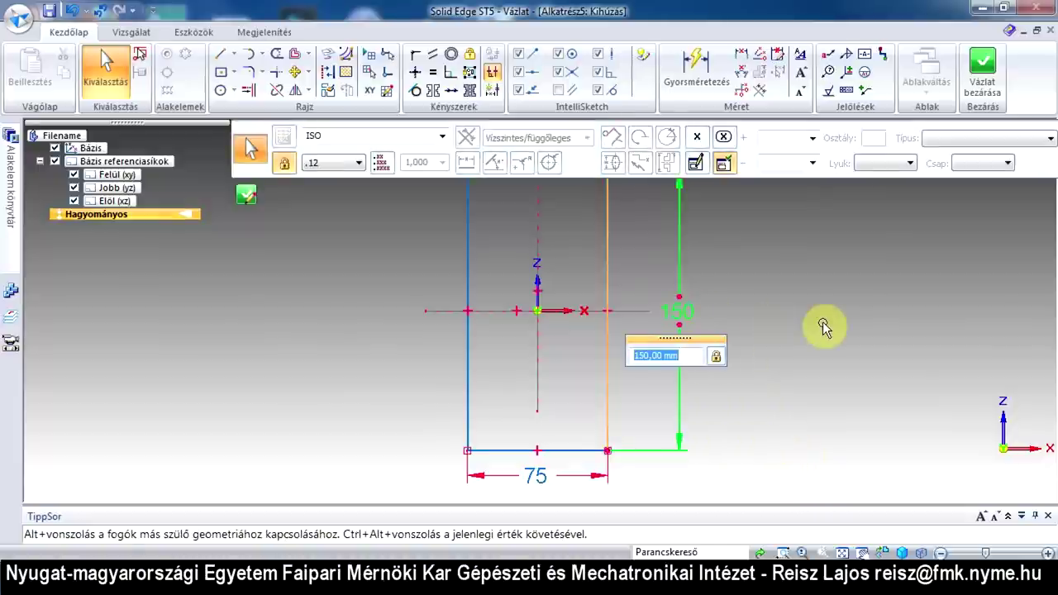
text(200)
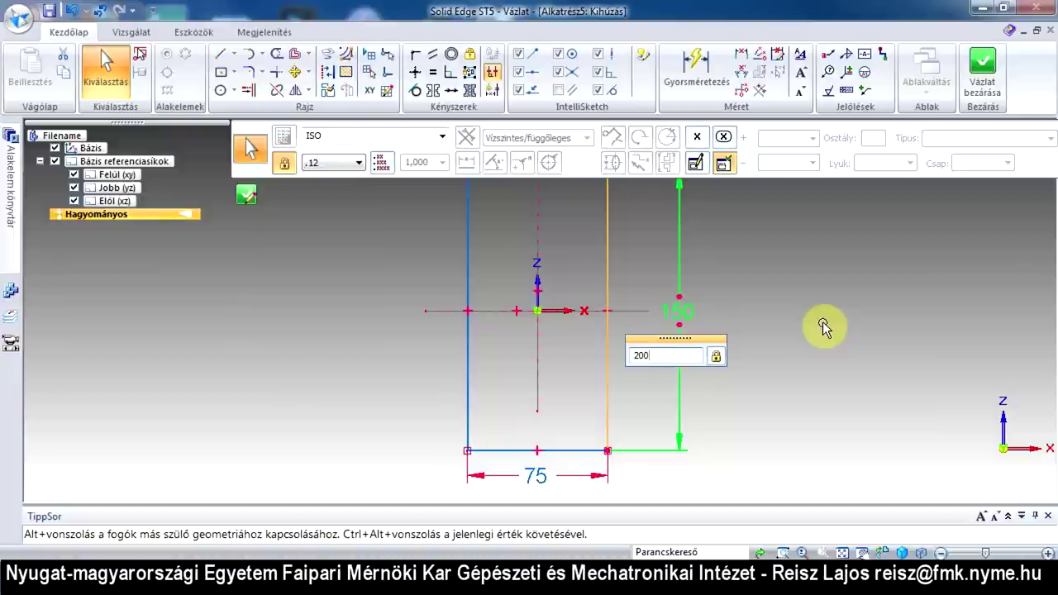
key(Return)
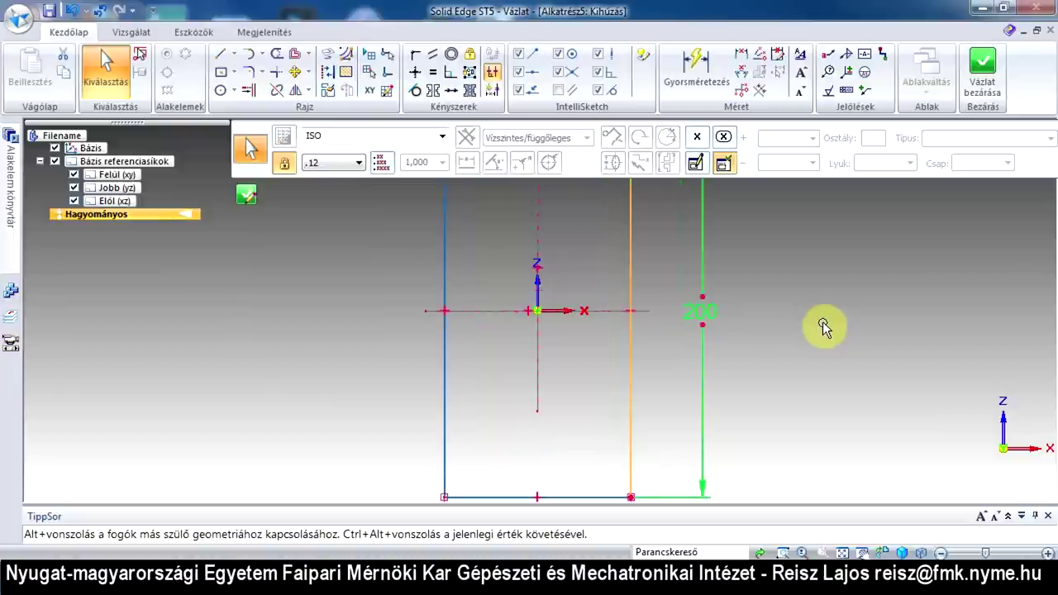
scroll(739, 309, up, 2)
scroll(738, 309, down, 4)
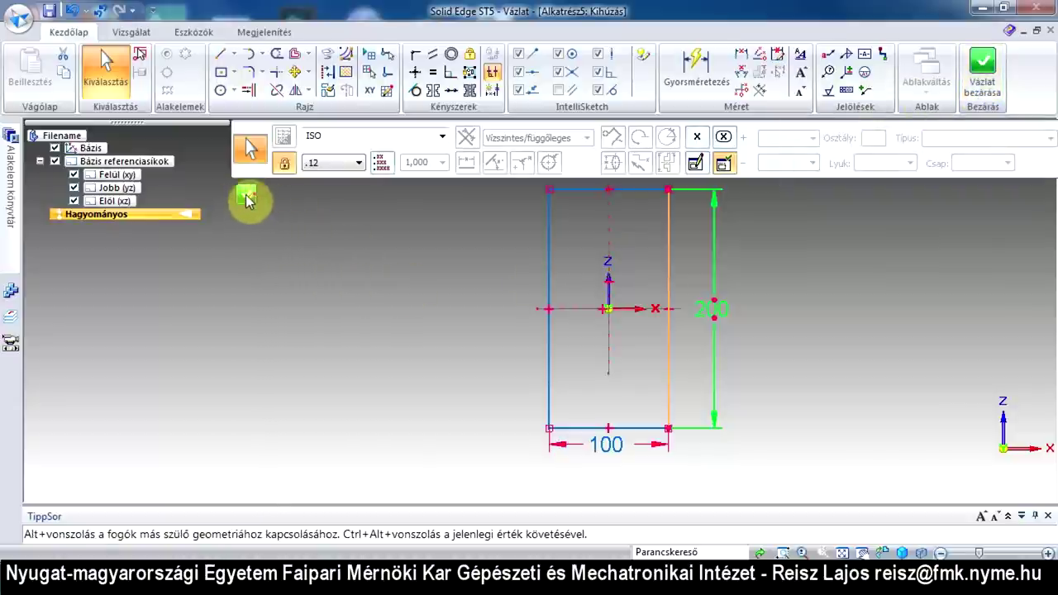
Step: Close the sketch, extrude the rectangular profile 100 mm to one side of the sketch plane, and finish the feature
click(985, 83)
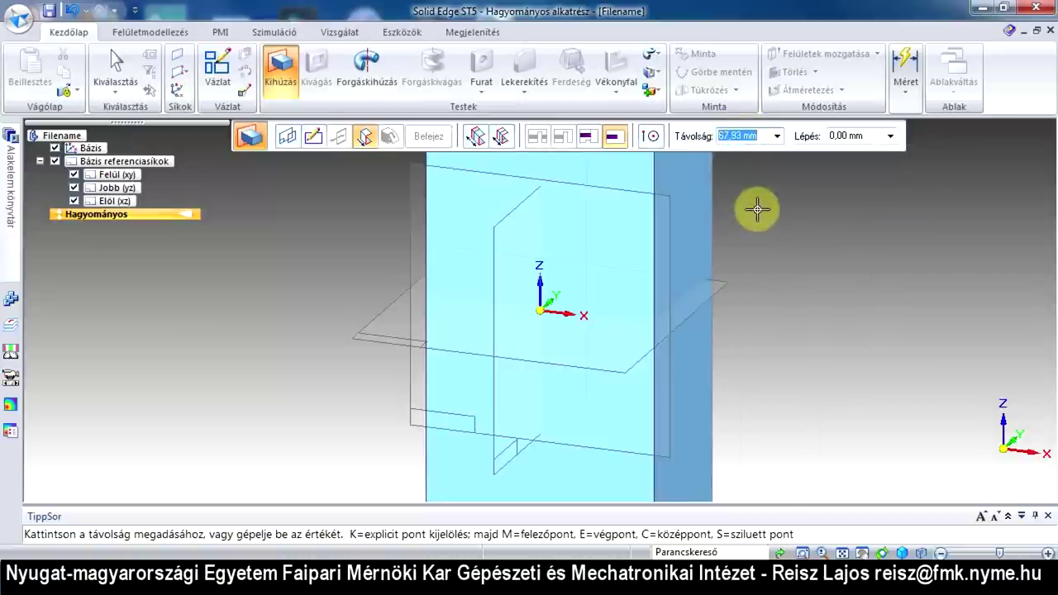
text(100)
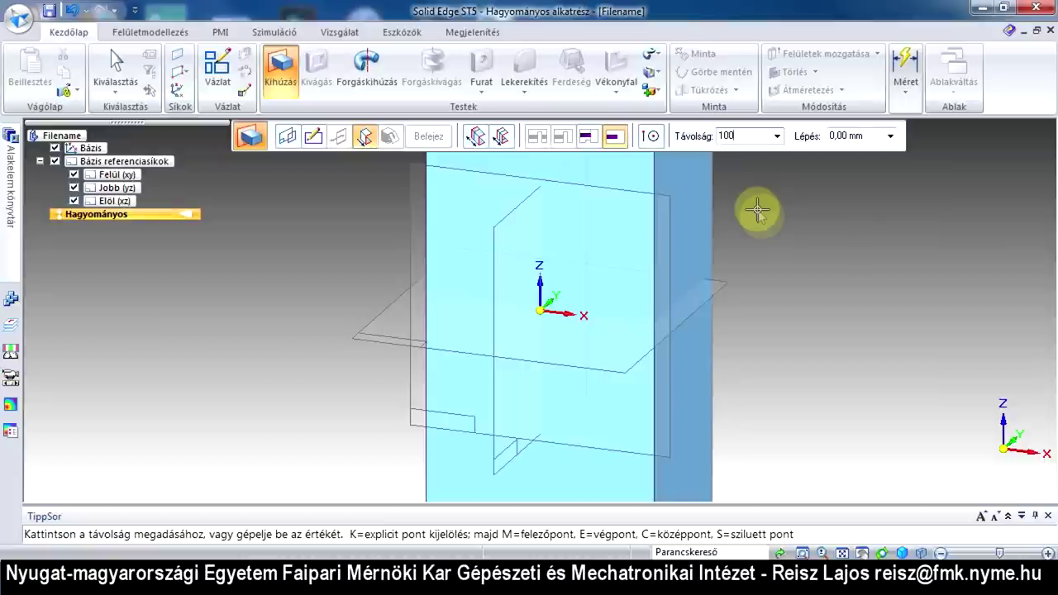
key(Return)
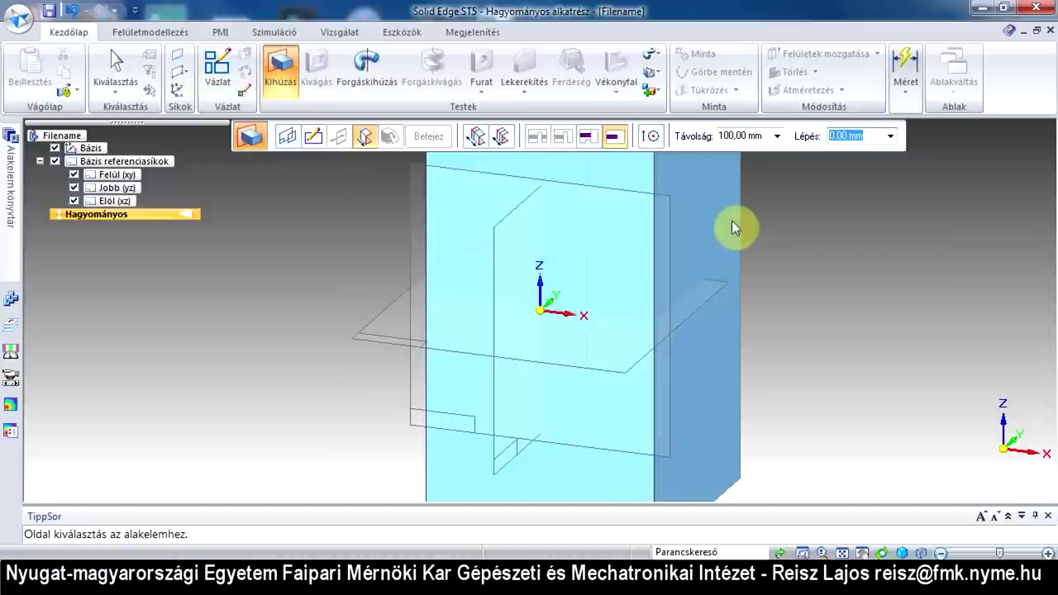
click(731, 220)
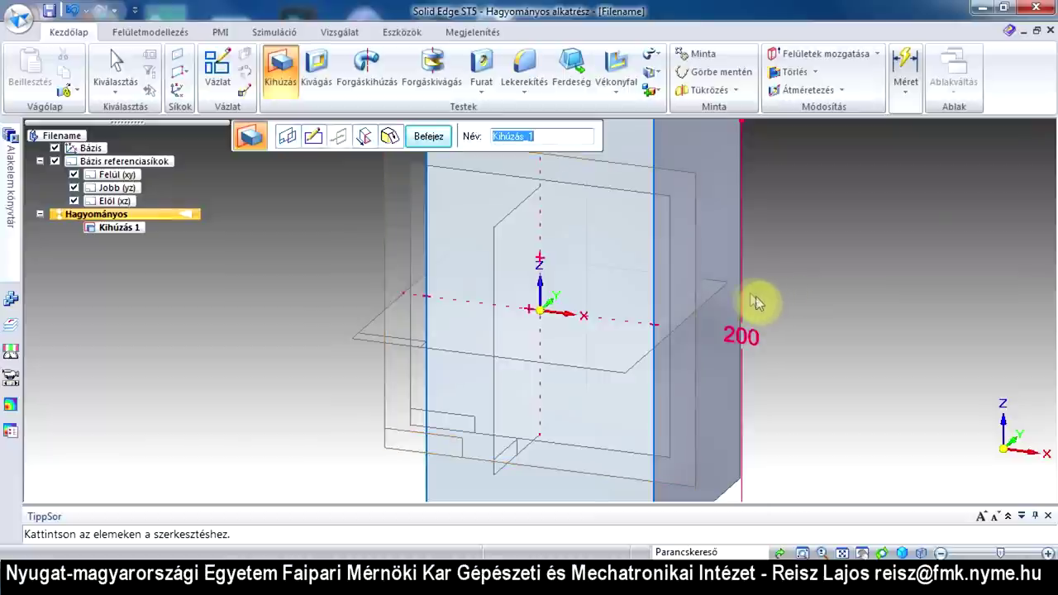
click(429, 139)
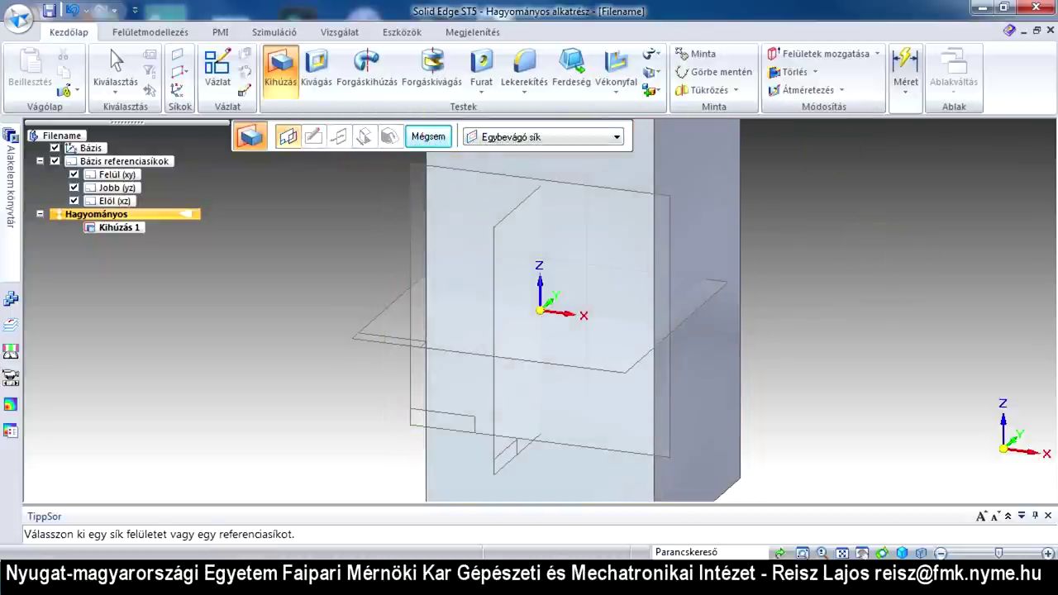
key(Escape)
Step: Examine the extruded block from different directions and distances by rotating, zooming and panning the view
middle_drag(744, 355, 800, 354)
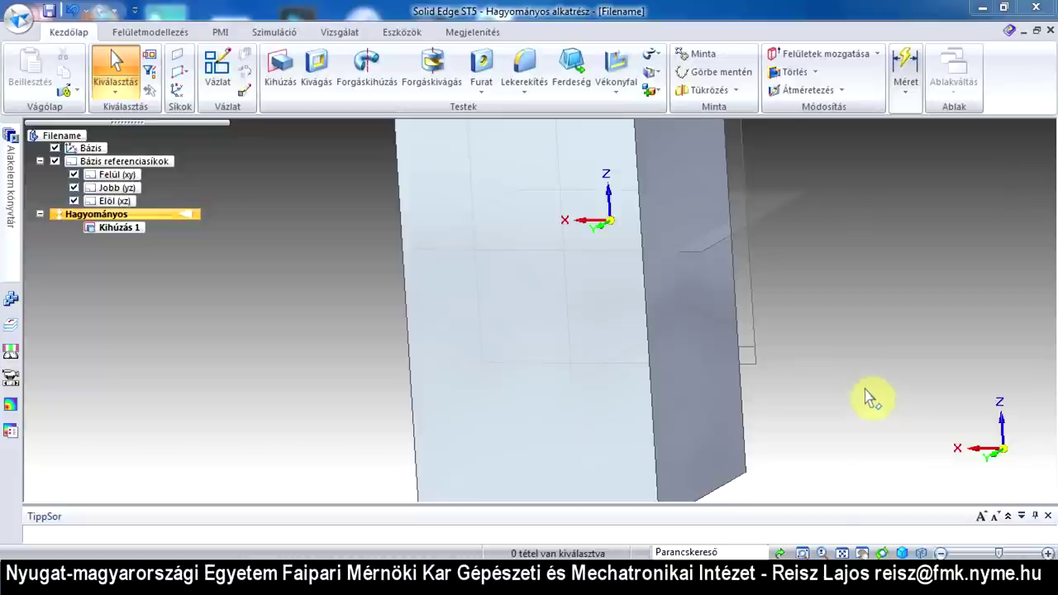
click(859, 389)
scroll(862, 393, down, 5)
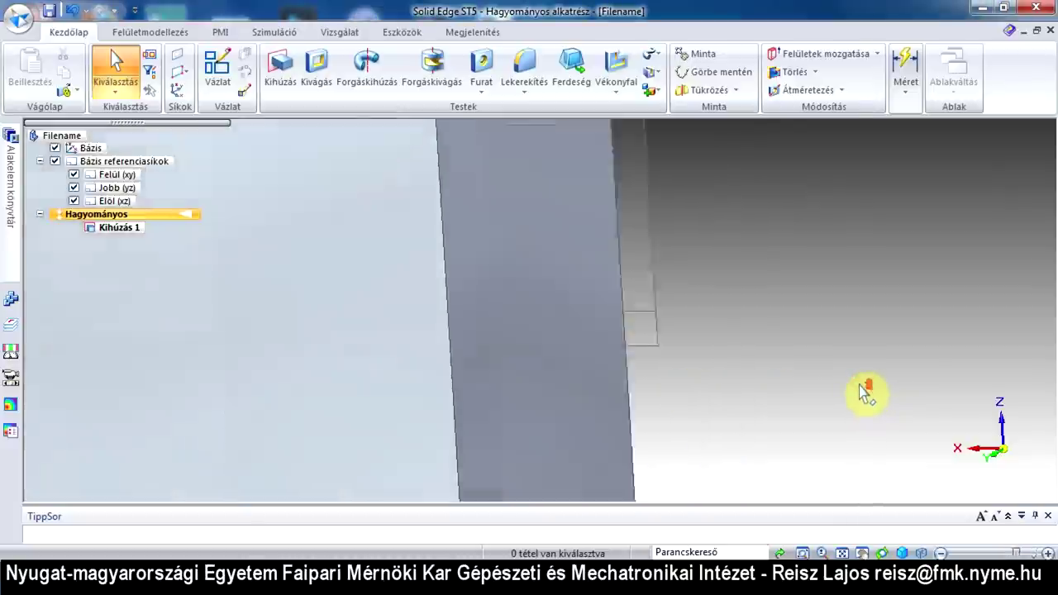
scroll(862, 393, up, 2)
scroll(864, 392, down, 5)
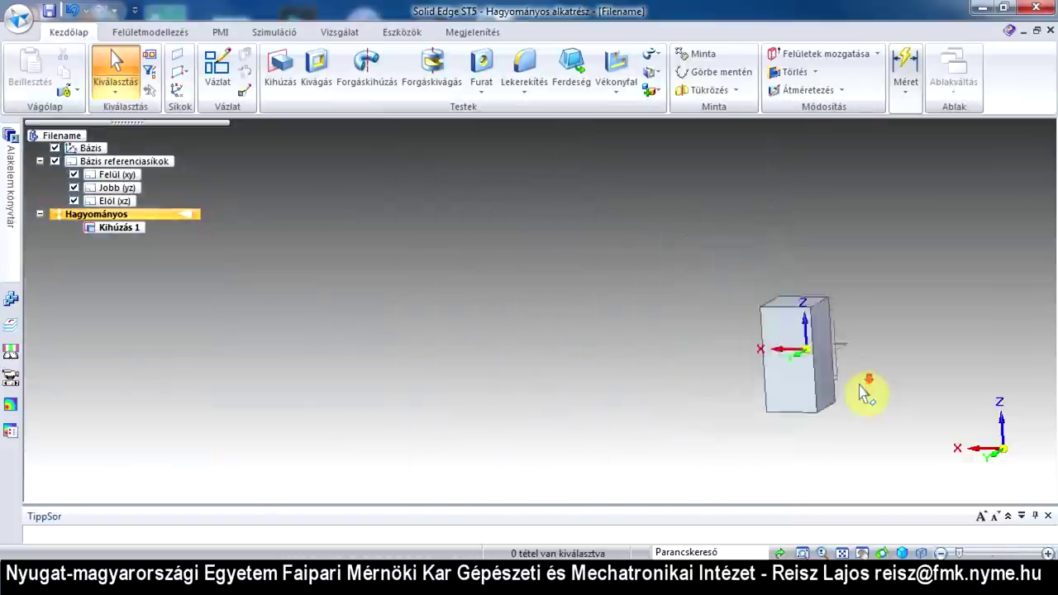
scroll(865, 390, up, 4)
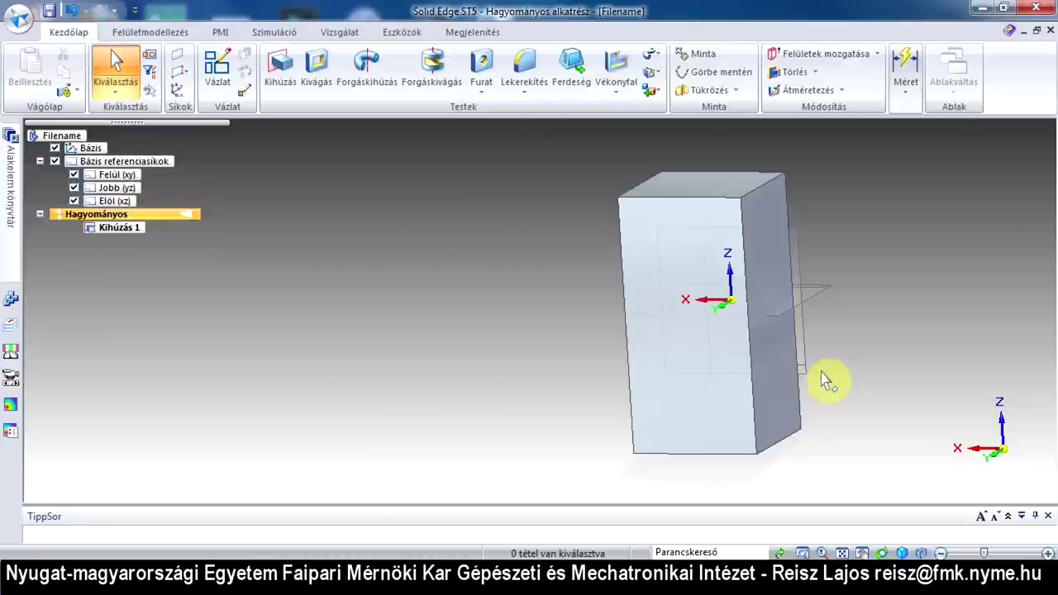
middle_drag(826, 380, 834, 470)
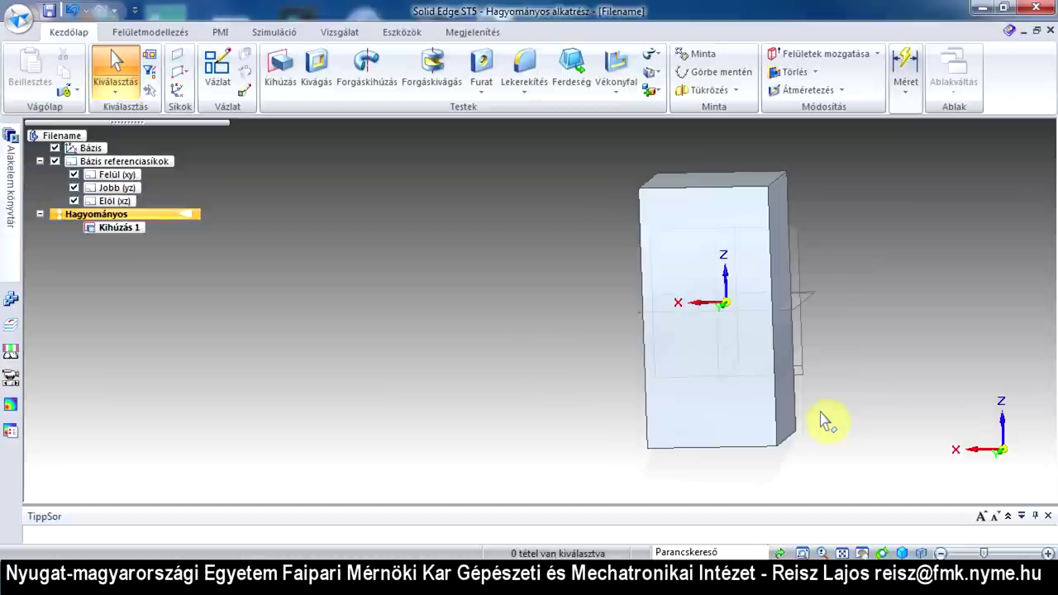
scroll(824, 422, down, 2)
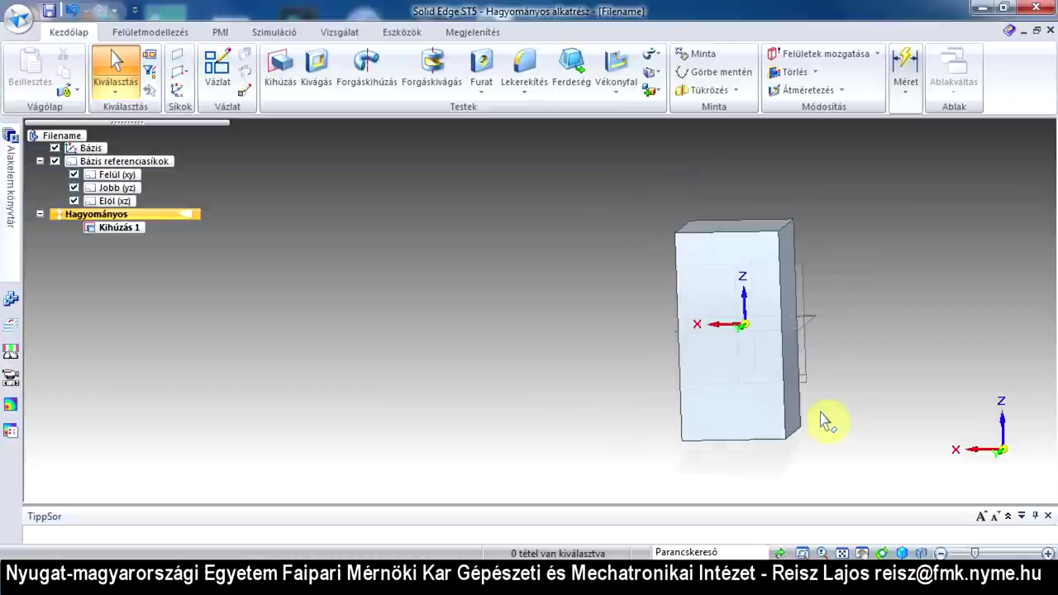
shift+middle_drag(825, 422, 443, 376)
shift+middle_drag(568, 389, 491, 359)
scroll(491, 358, up, 2)
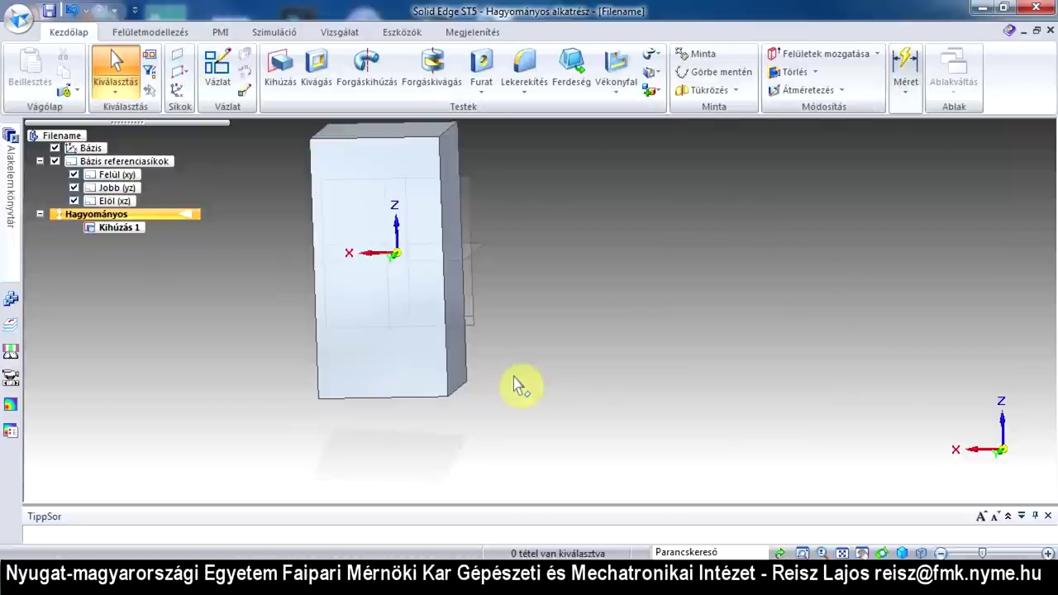
ctrl+middle_drag(512, 384, 553, 370)
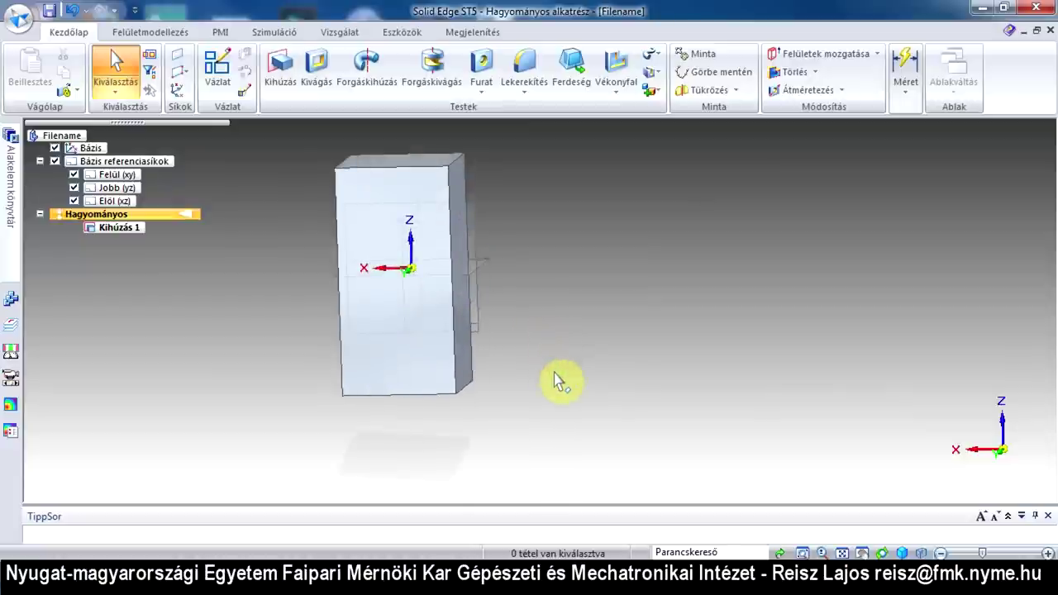
Step: Tilt the view towards the block's top face, zoom in past the block, and fit the whole model in view
middle_drag(645, 373, 650, 440)
scroll(653, 442, up, 5)
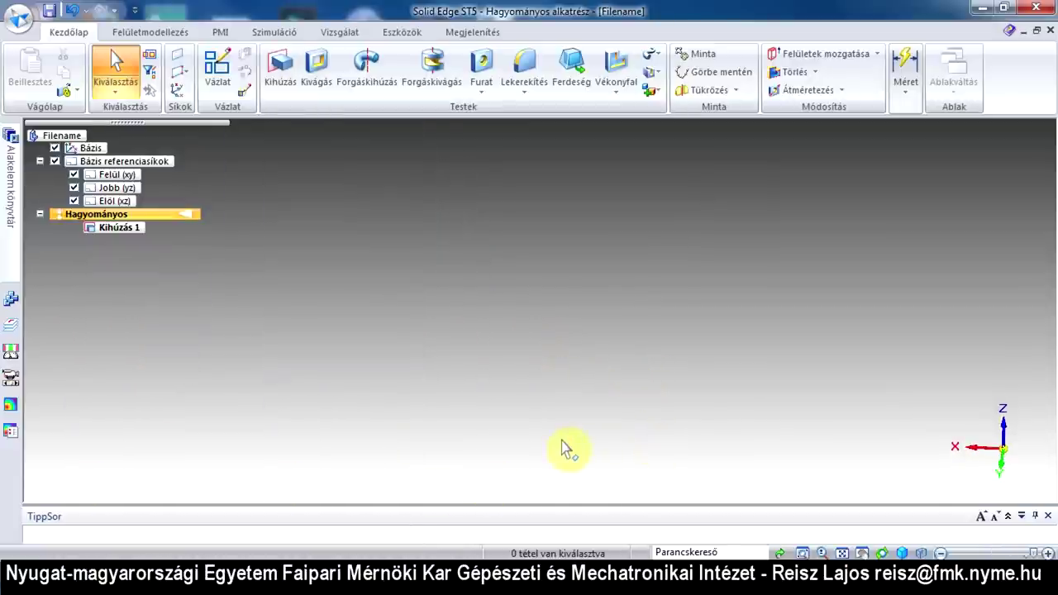
scroll(565, 446, down, 3)
scroll(566, 445, up, 2)
scroll(569, 447, up, 3)
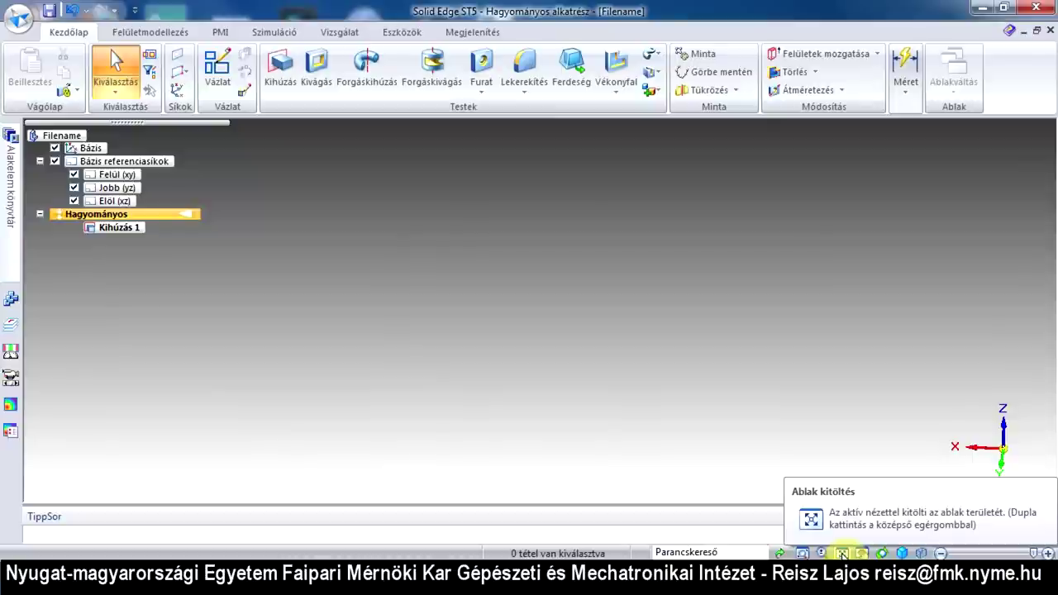
click(841, 552)
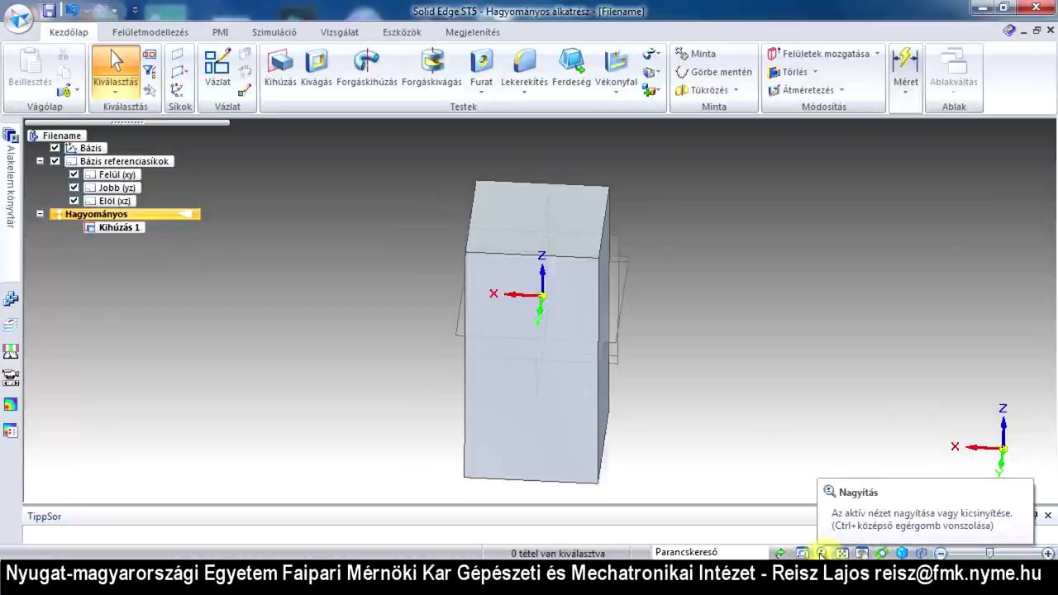
Step: Zoom out slightly with the Zoom tool, and enlarge the block's upper front corner with Zoom Area
click(820, 552)
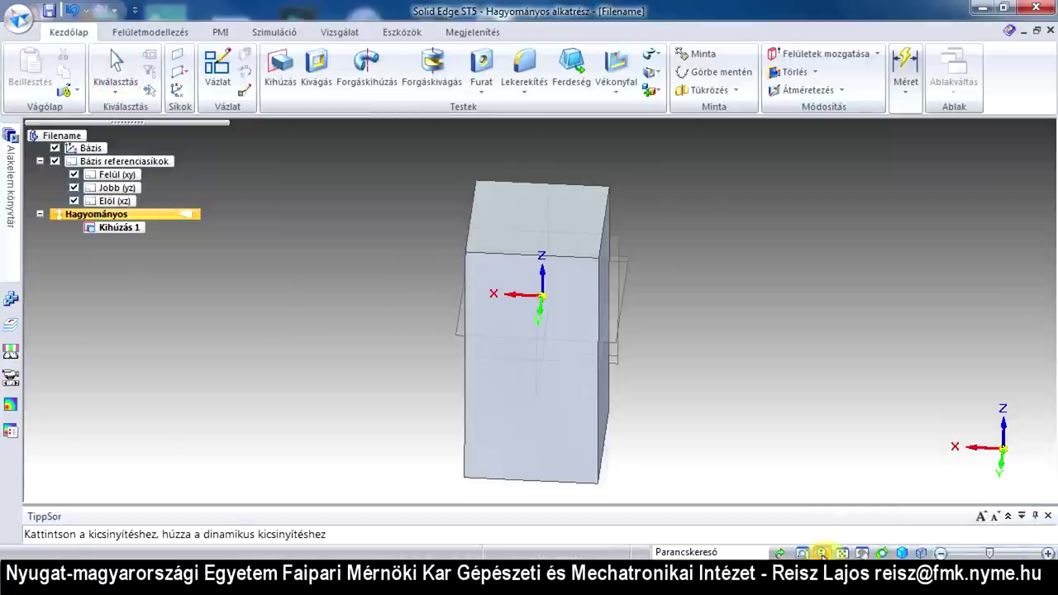
mouse_move(725, 394)
mouse_down()
mouse_move(732, 431)
mouse_move(739, 352)
mouse_move(728, 408)
mouse_move(732, 391)
mouse_up()
drag(732, 392, 735, 390)
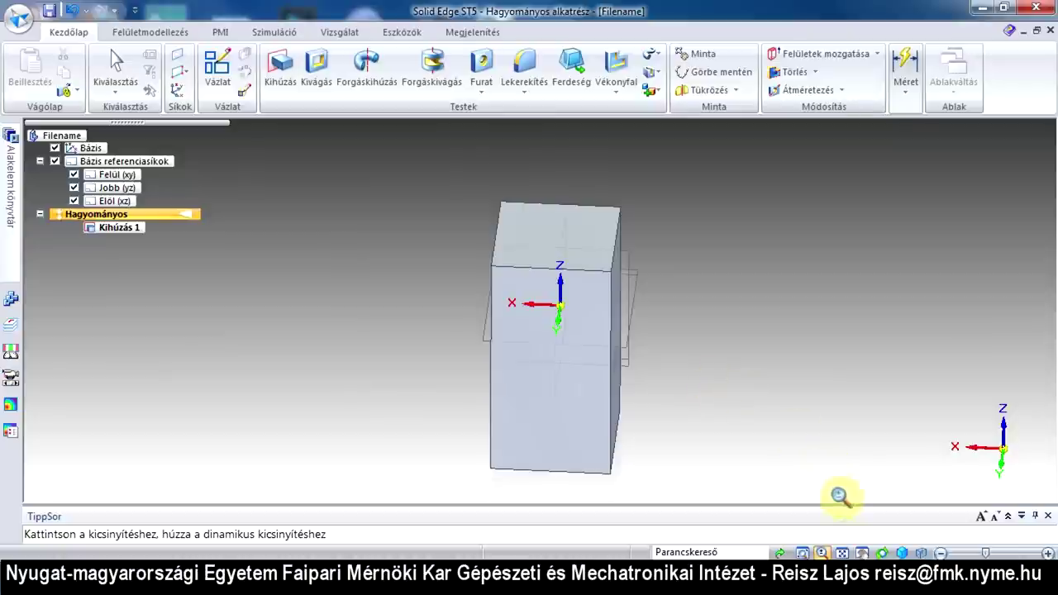
click(802, 553)
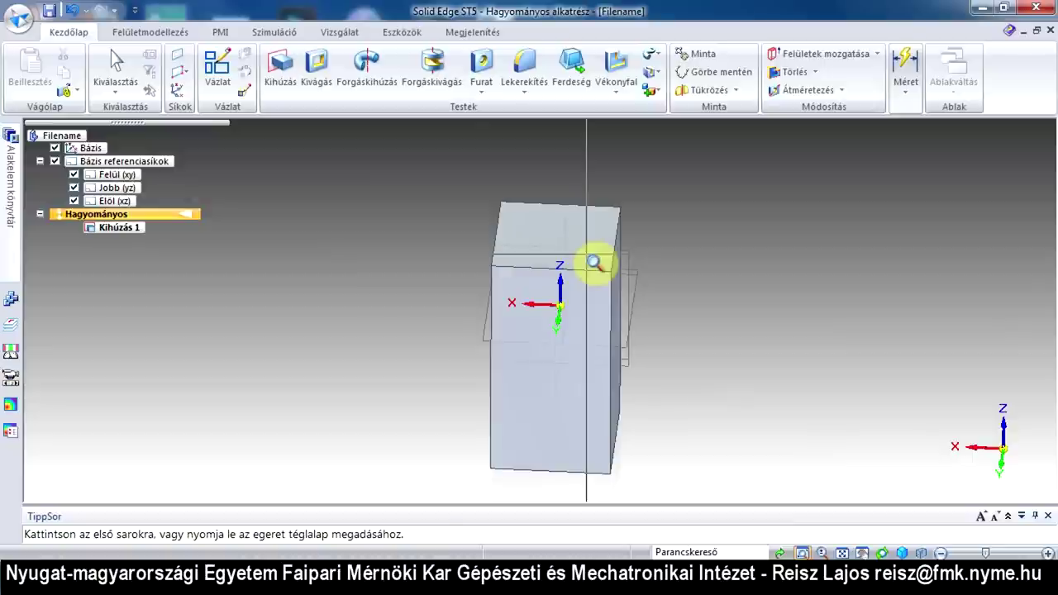
click(593, 262)
drag(586, 254, 628, 287)
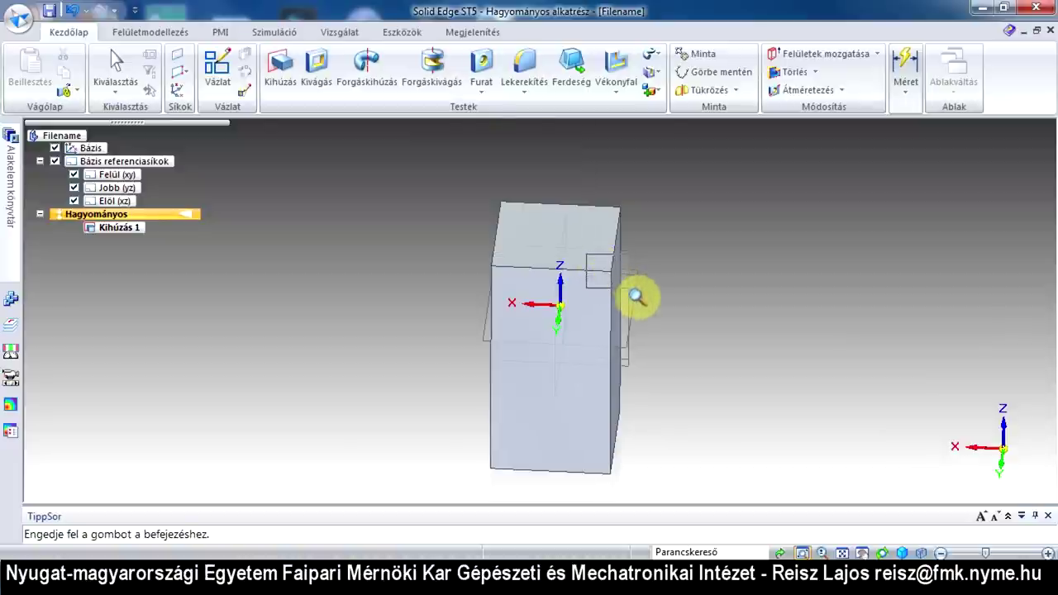
drag(636, 296, 636, 296)
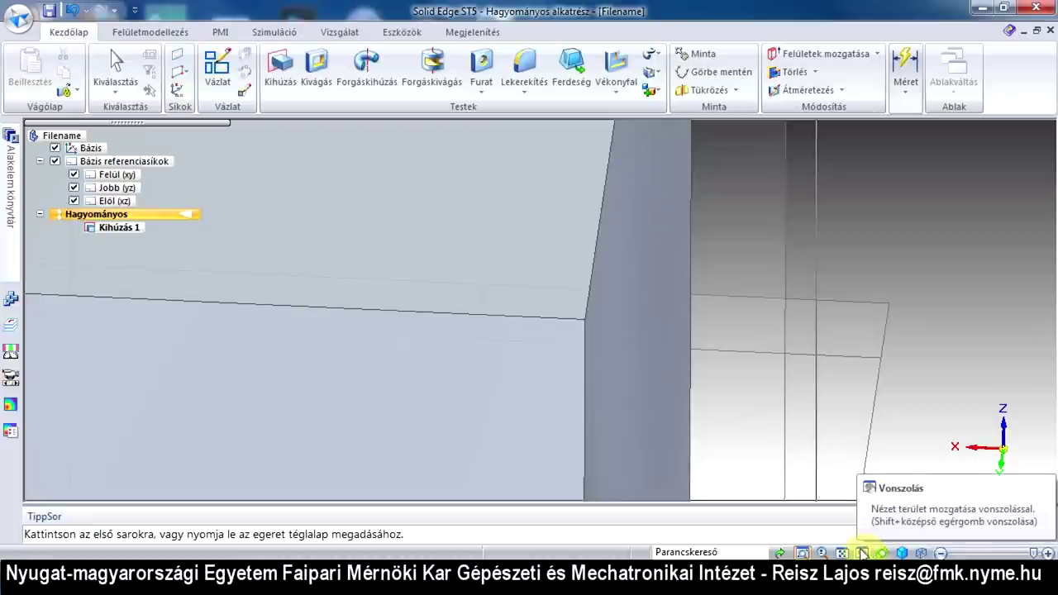
Step: Pan the enlarged view slightly with the Pan tool, and zoom out until the block's whole top face is shown
click(862, 554)
drag(555, 311, 554, 290)
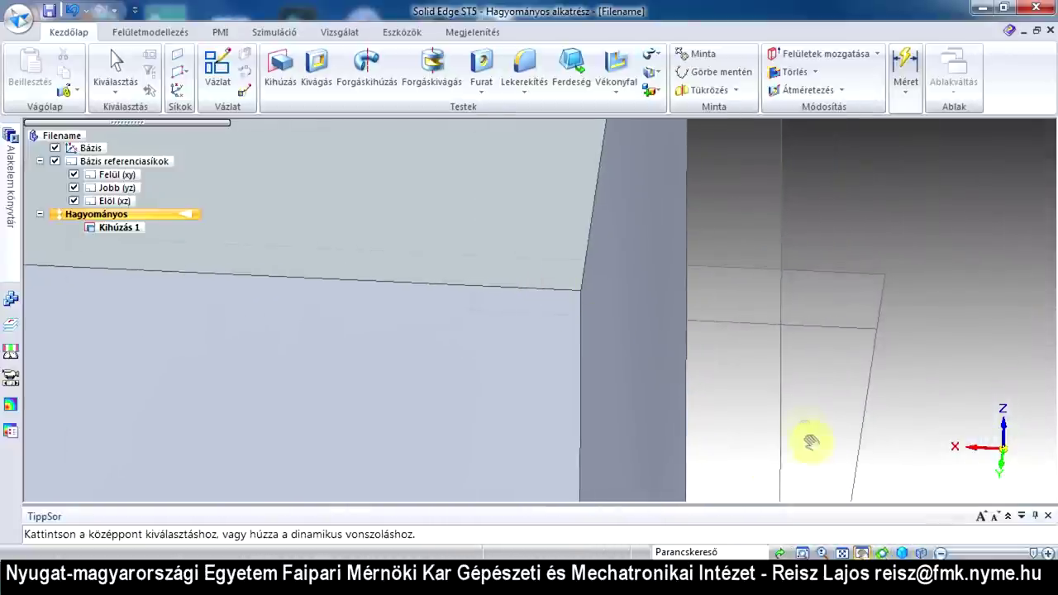
scroll(810, 443, down, 5)
key(Escape)
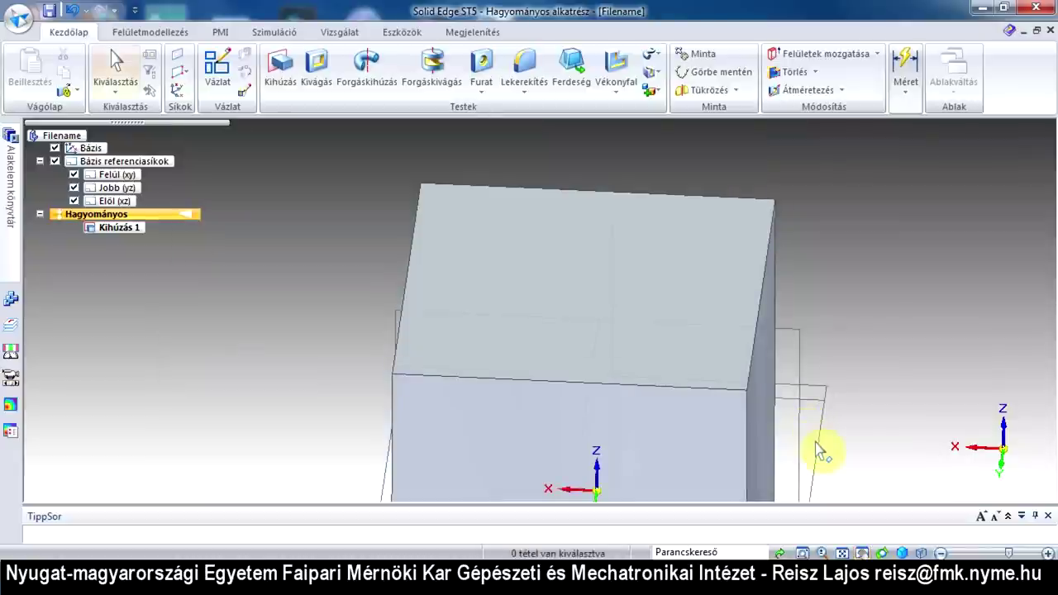
Step: Rotate and pan the view freely, and turn the block about 70° around Y and 33° around X with the Rotate tool
middle_drag(637, 433, 797, 503)
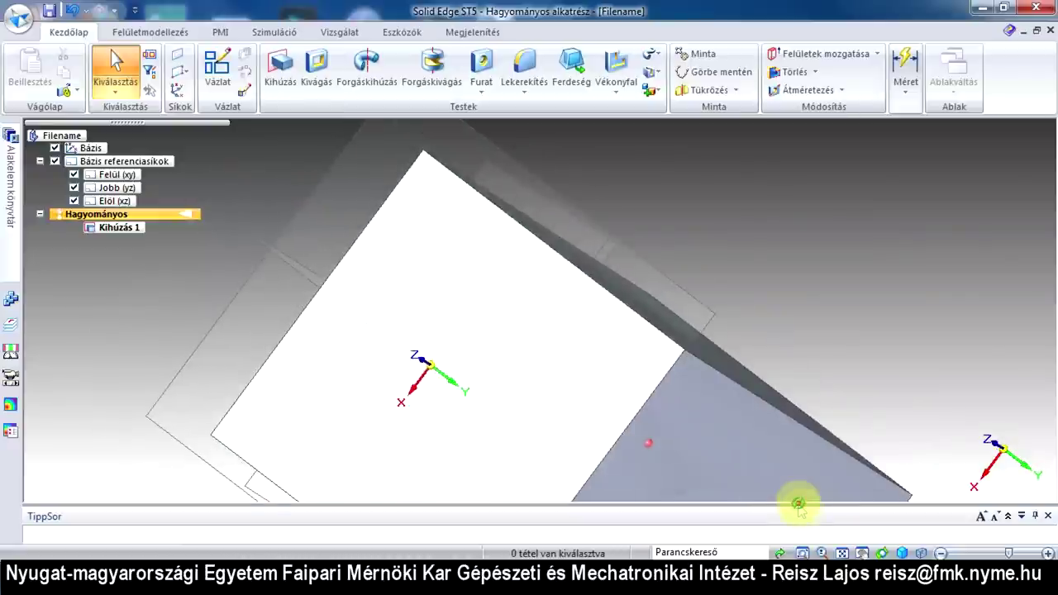
middle_drag(661, 465, 822, 387)
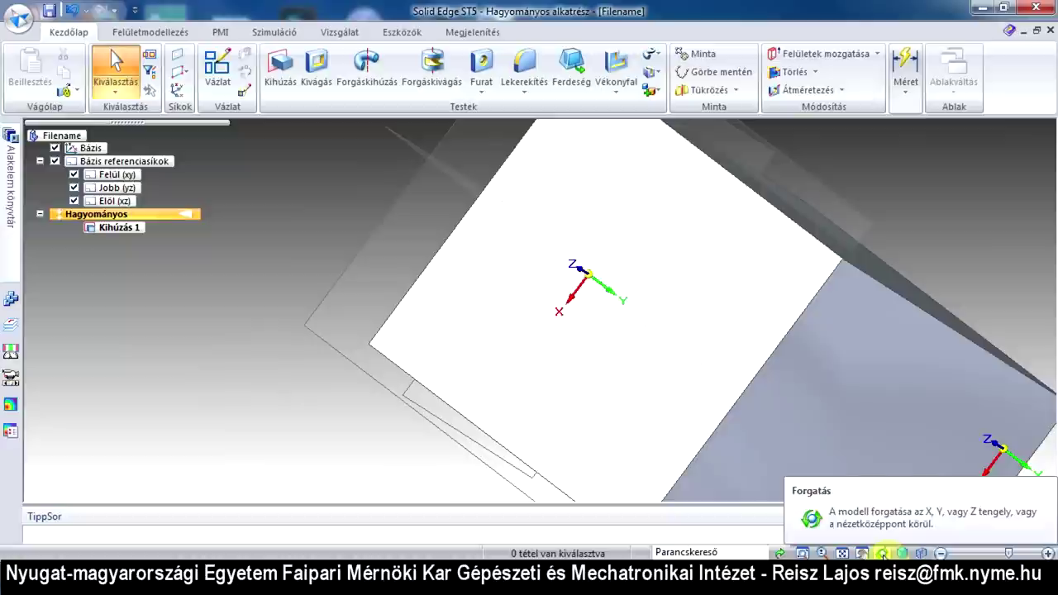
click(883, 554)
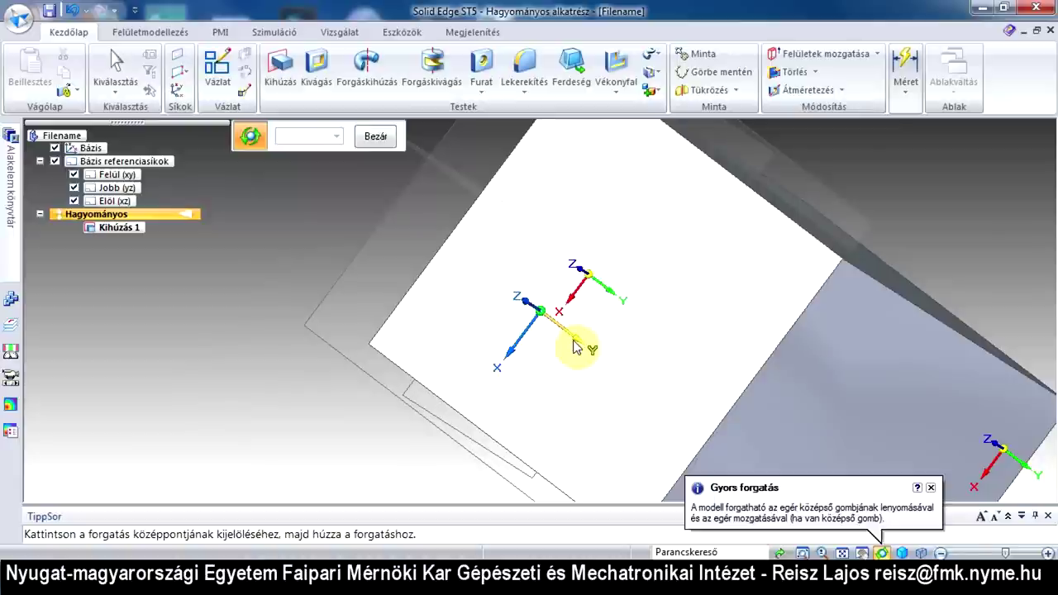
drag(576, 348, 626, 295)
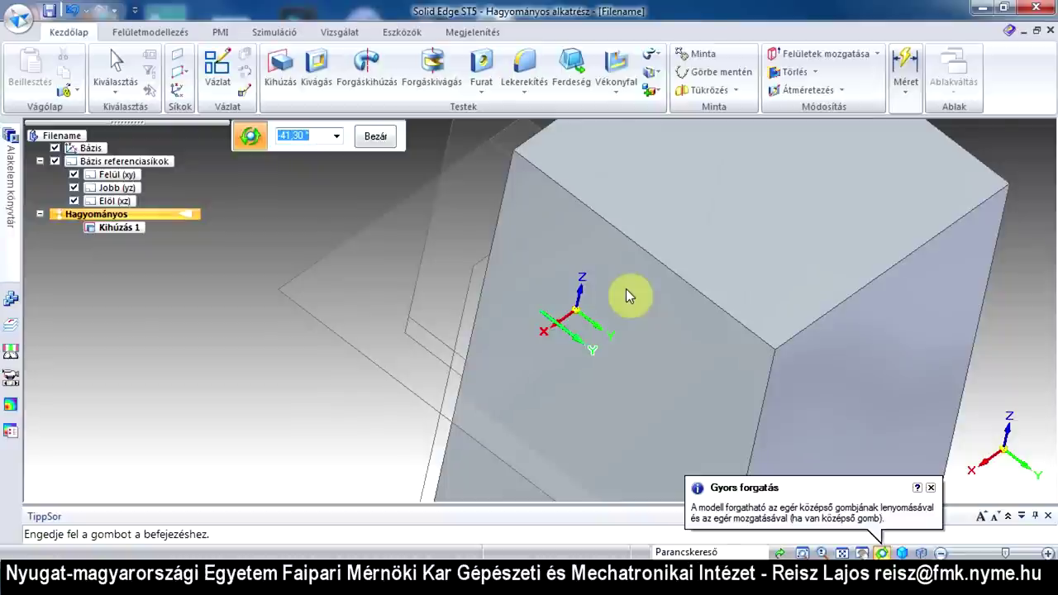
drag(626, 290, 657, 249)
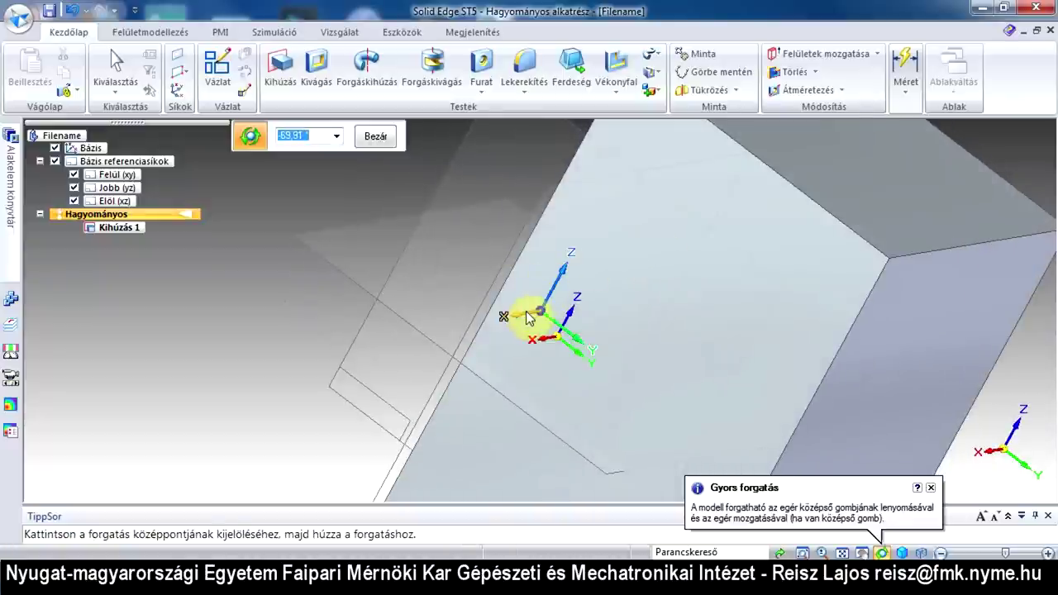
drag(529, 317, 528, 317)
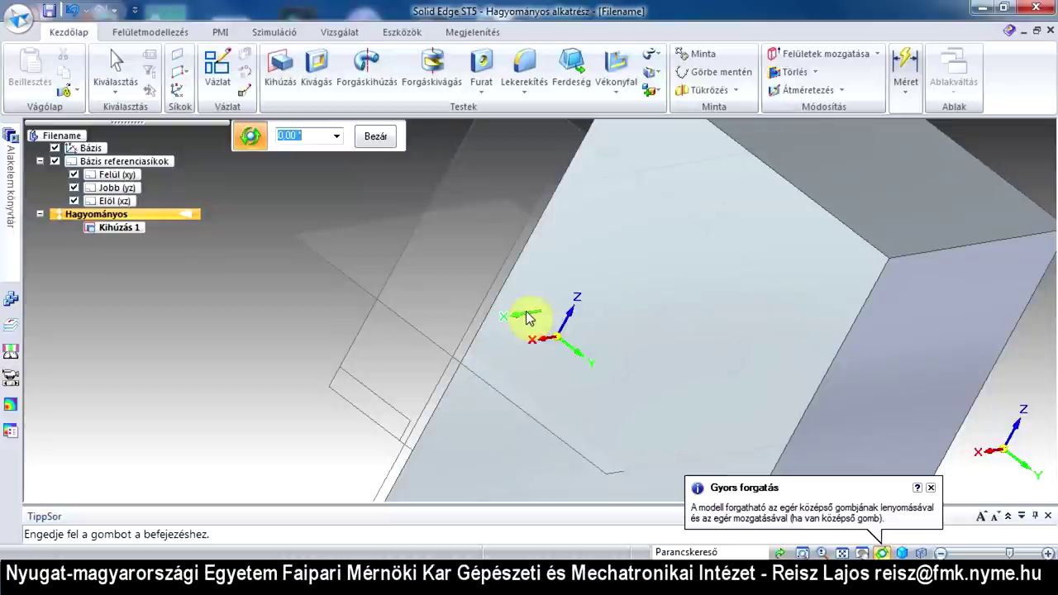
drag(528, 317, 529, 264)
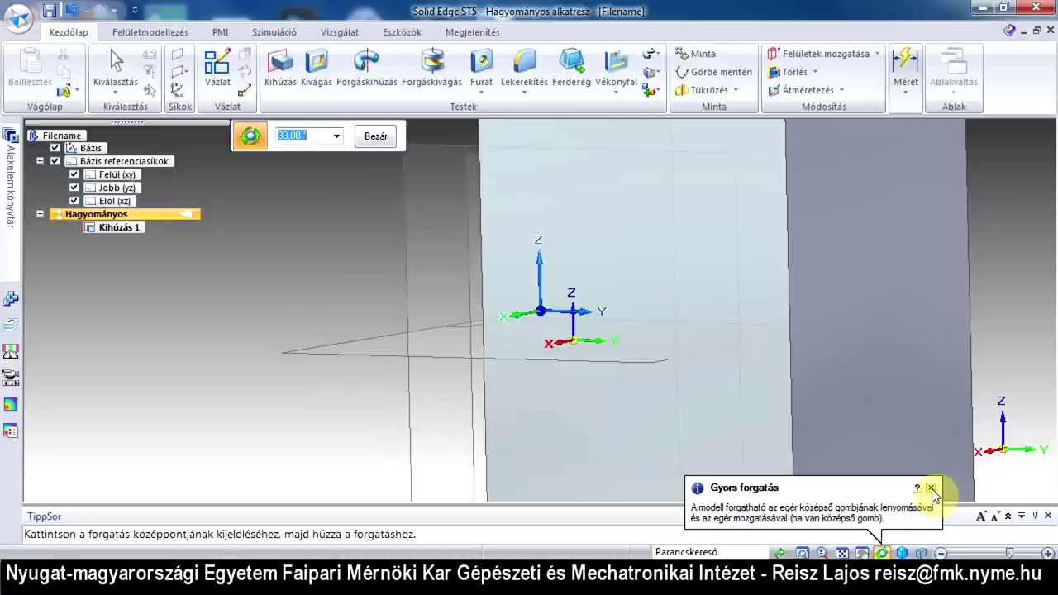
click(931, 489)
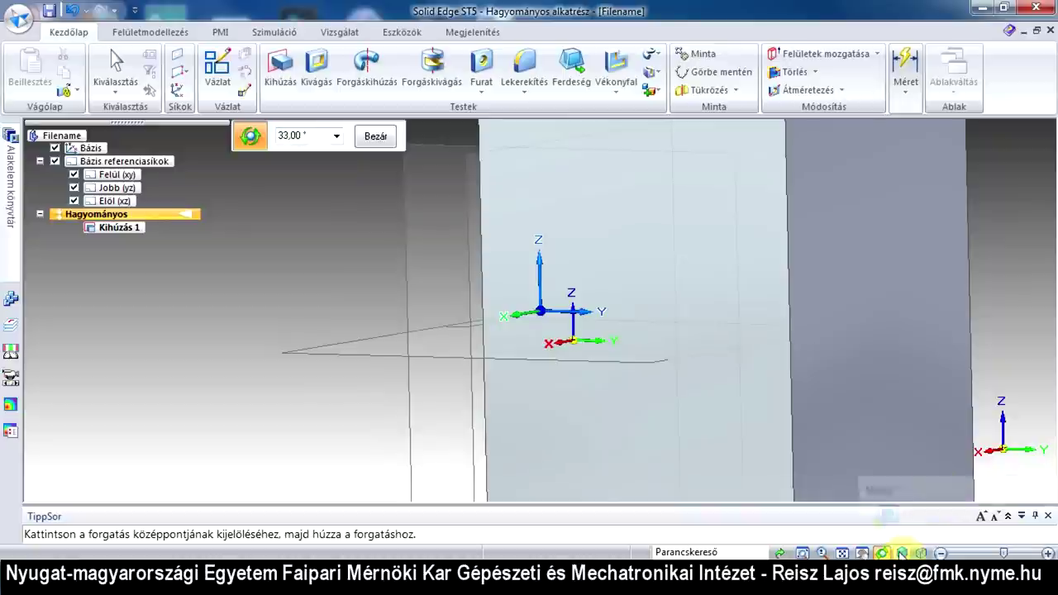
Step: Examine the block in the standard front, back, left, right, top and bottom views
click(904, 552)
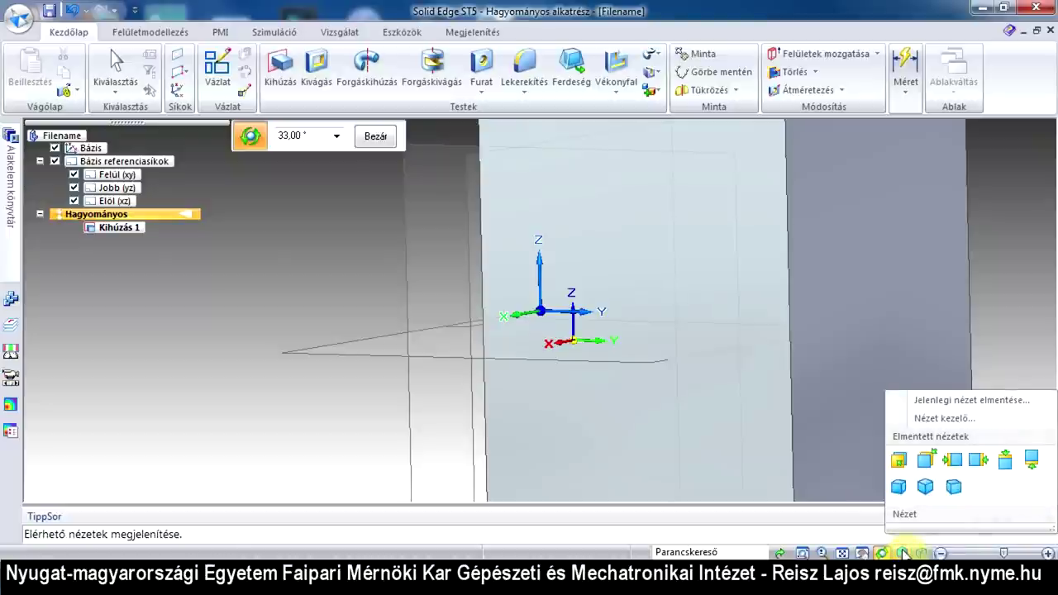
click(901, 465)
click(901, 466)
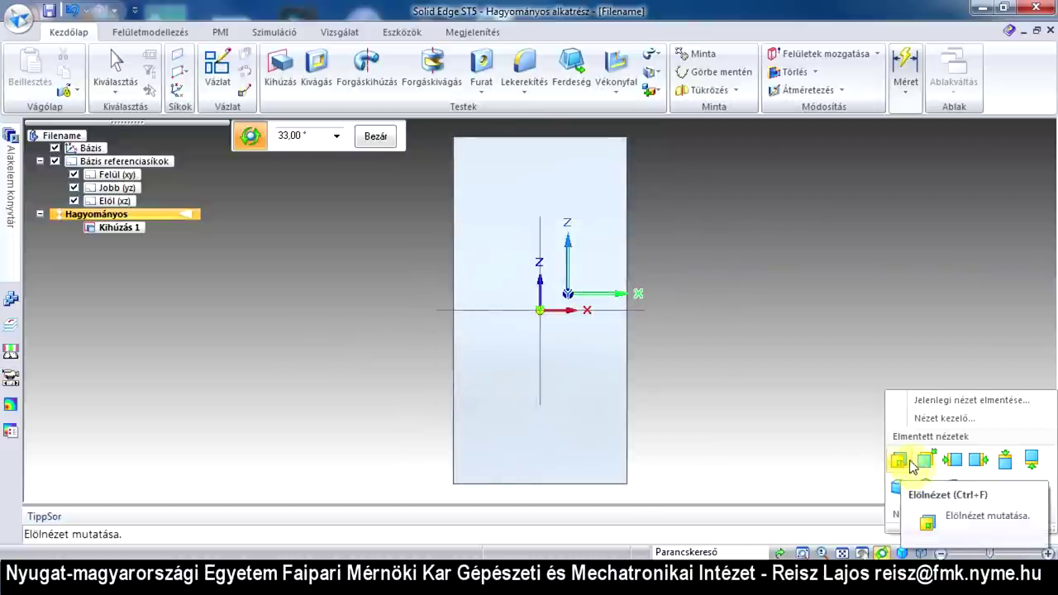
click(915, 465)
click(913, 465)
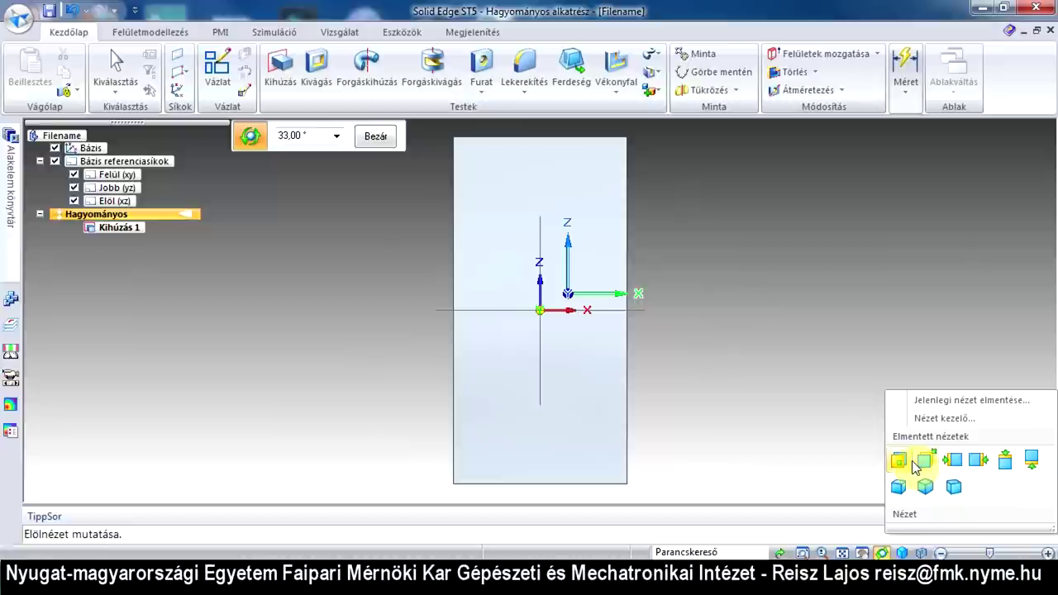
click(925, 464)
click(951, 463)
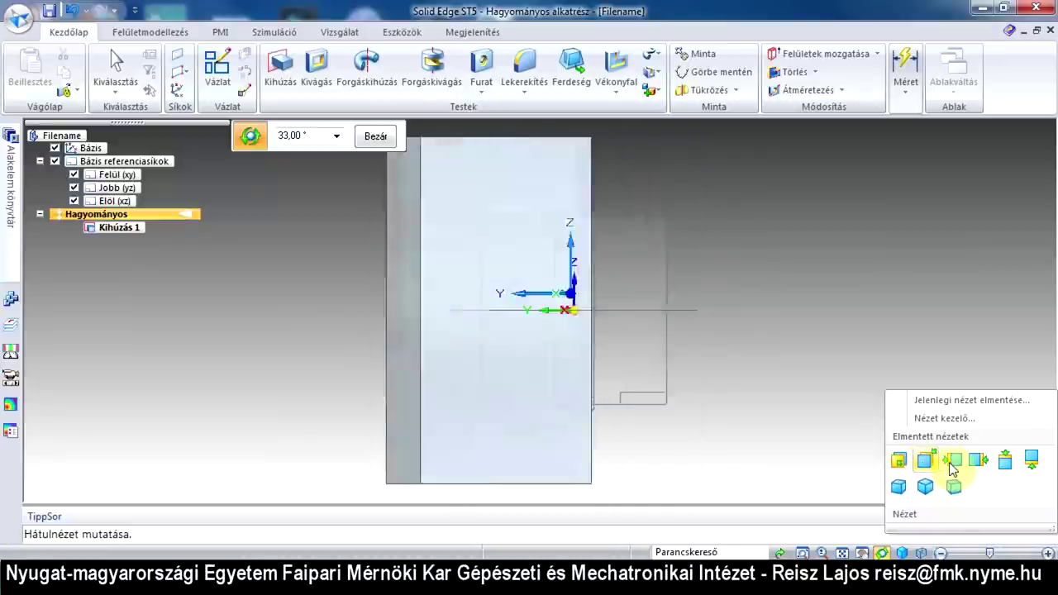
click(978, 463)
click(1003, 463)
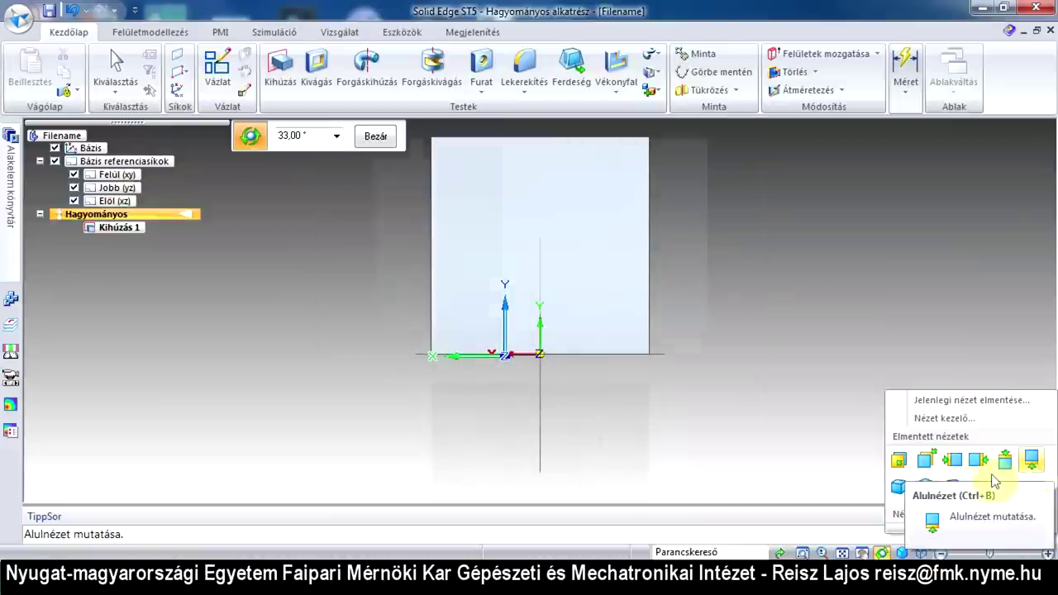
Step: Compare the block in the dimetric and isometric views, and switch to the trimetric view
click(898, 488)
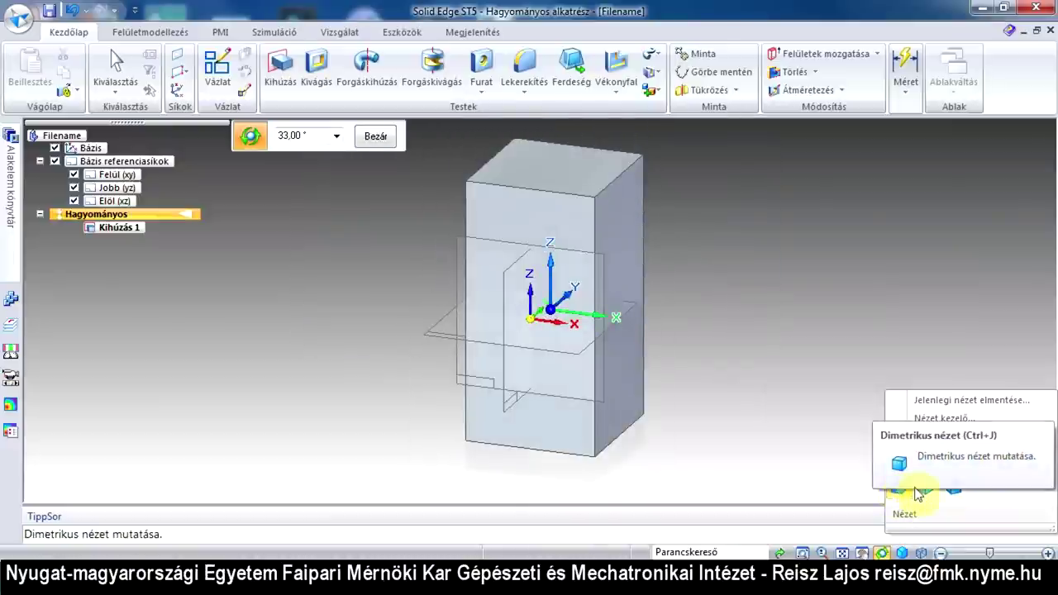
click(925, 489)
click(952, 489)
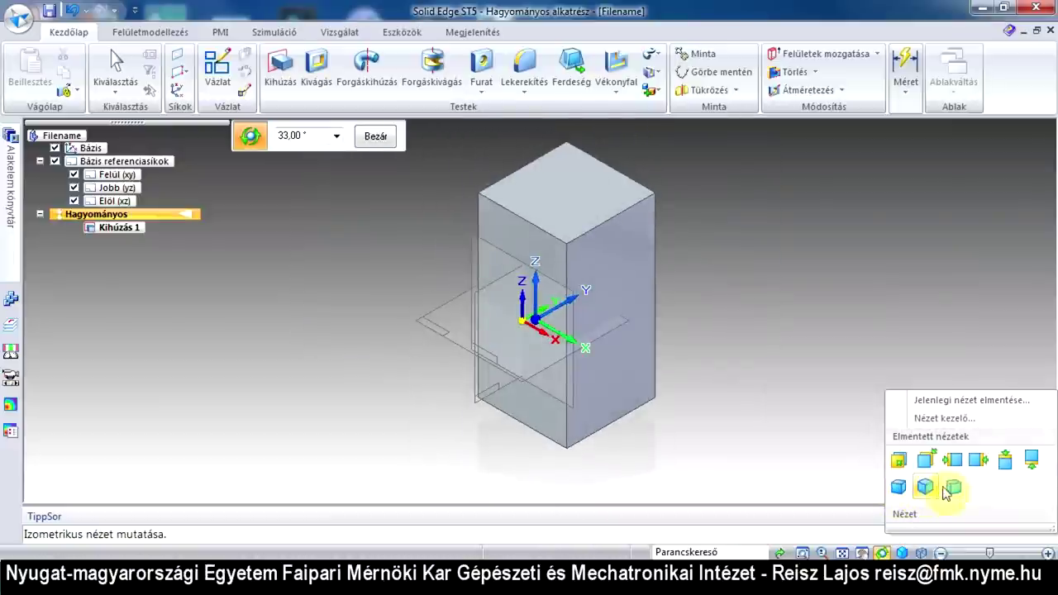
click(901, 489)
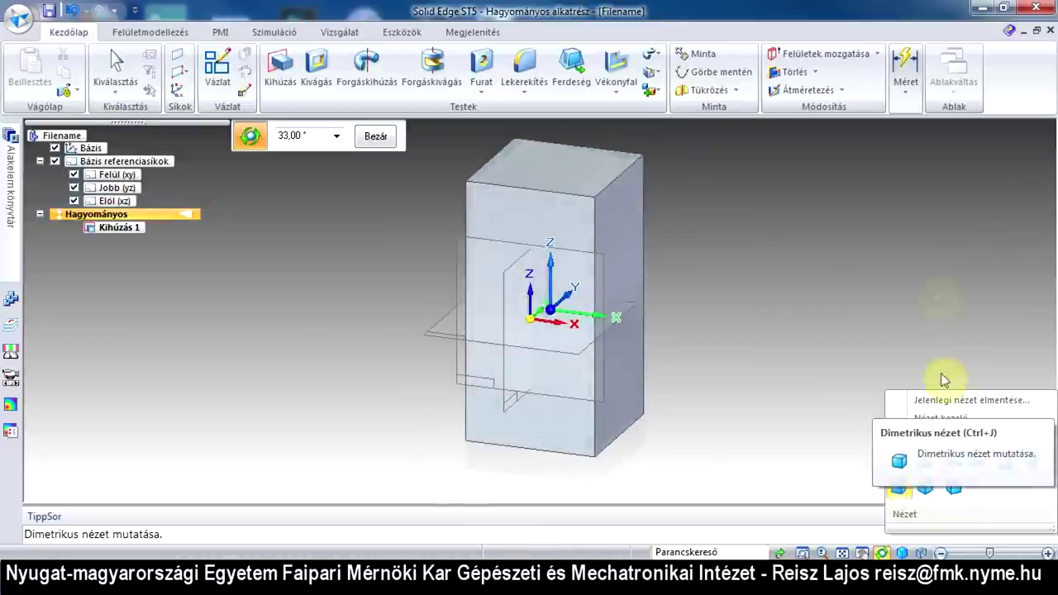
scroll(942, 314, up, 3)
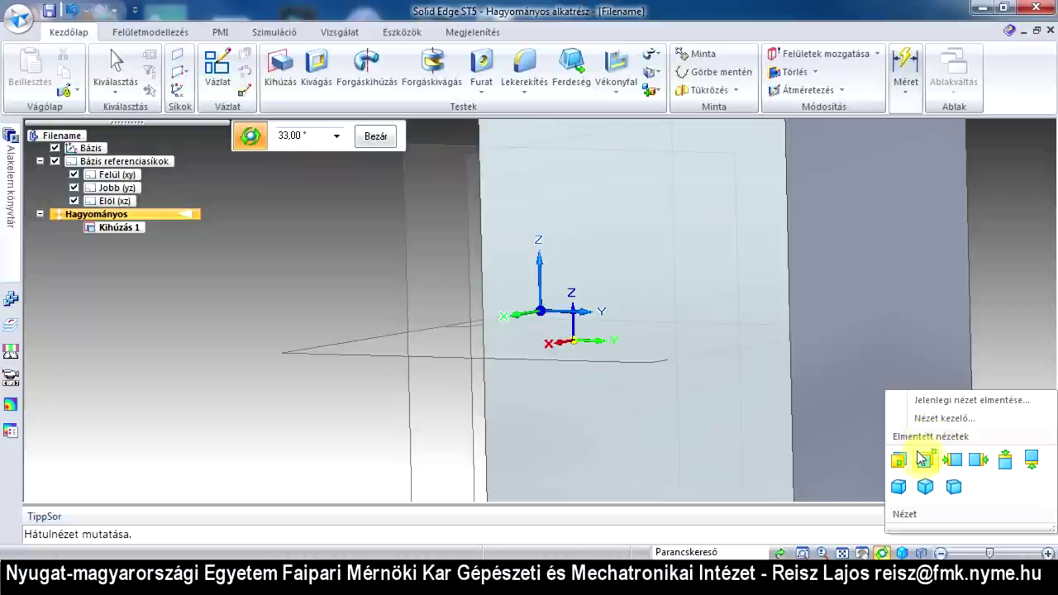
click(923, 459)
click(925, 487)
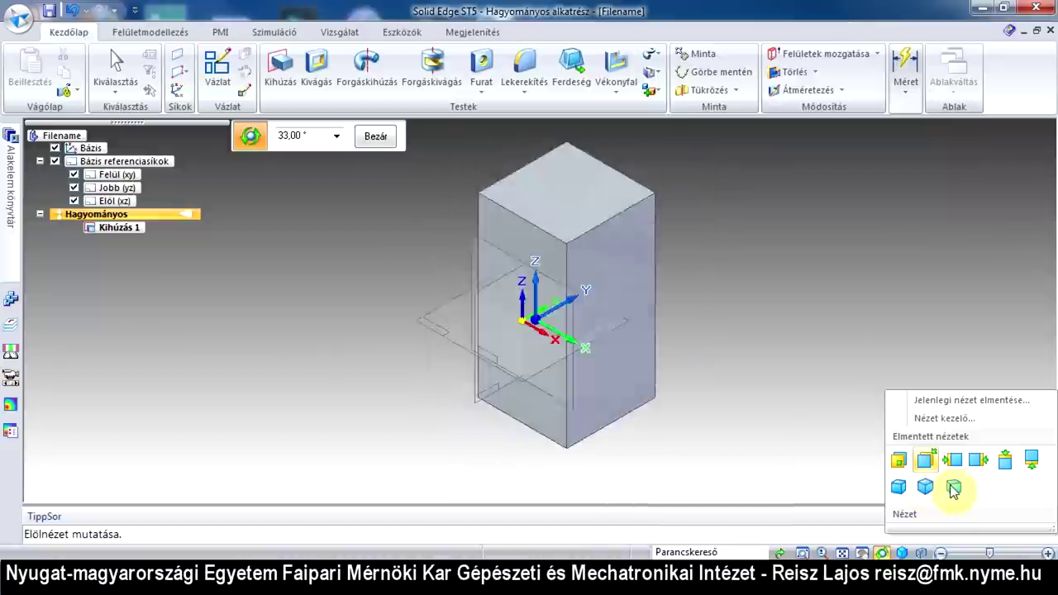
click(955, 489)
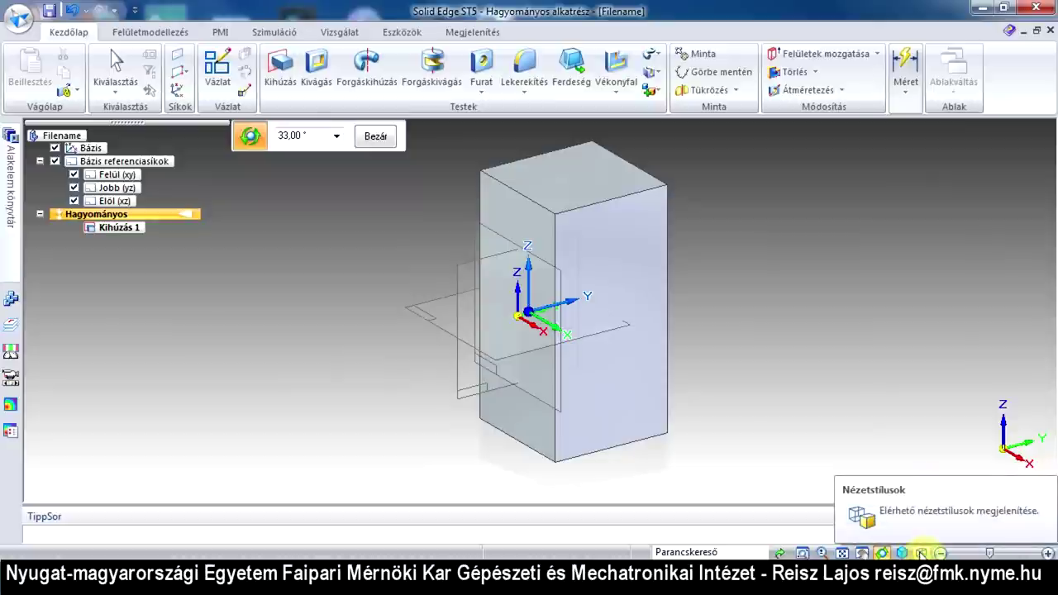
Step: Compare the block in wireframe, visible-edges and shaded display styles, and set it to shaded with visible edges
click(920, 552)
click(862, 493)
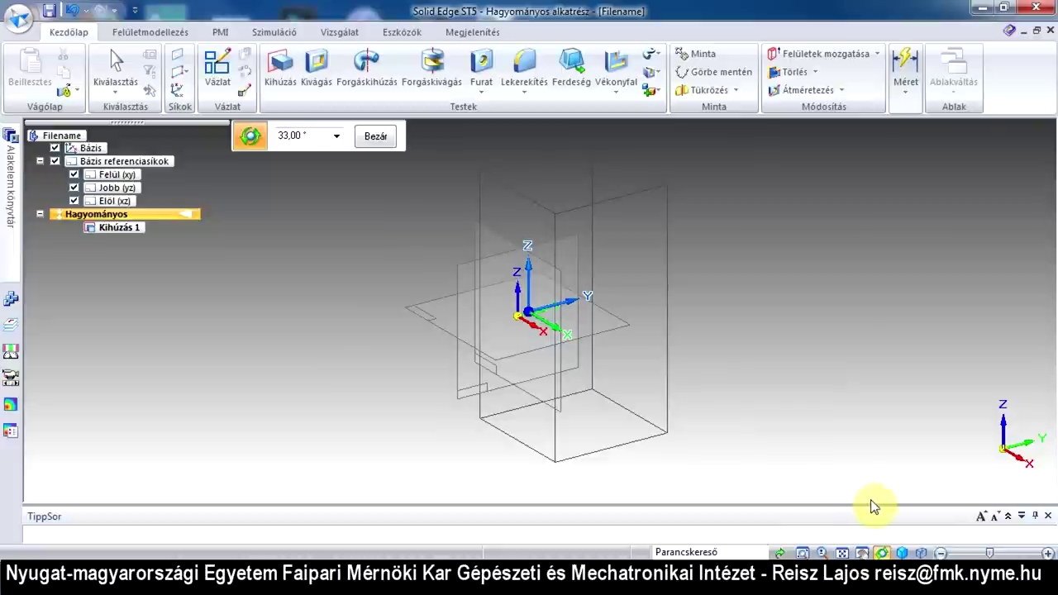
click(920, 552)
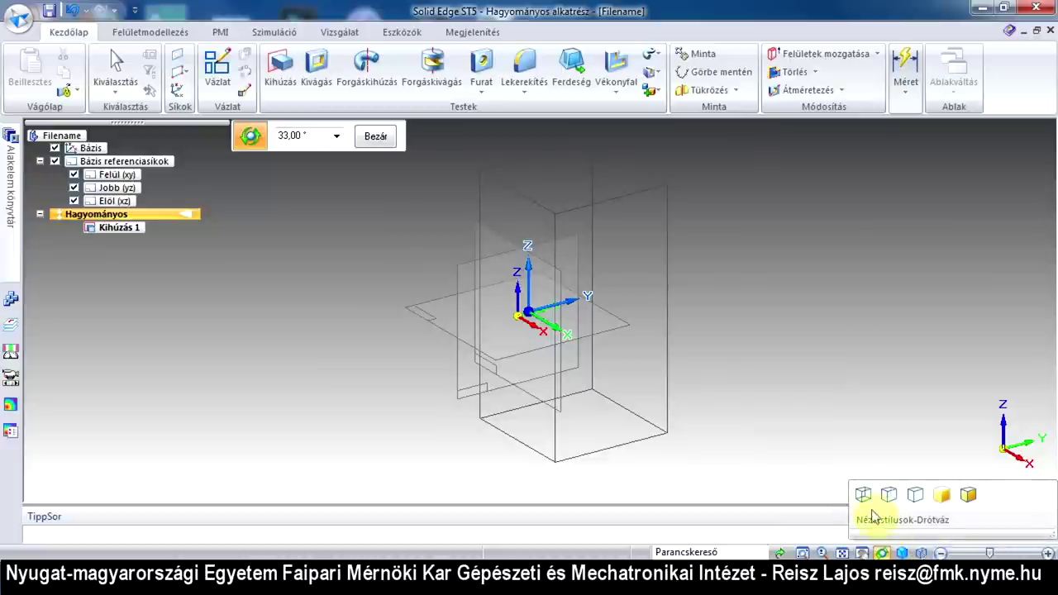
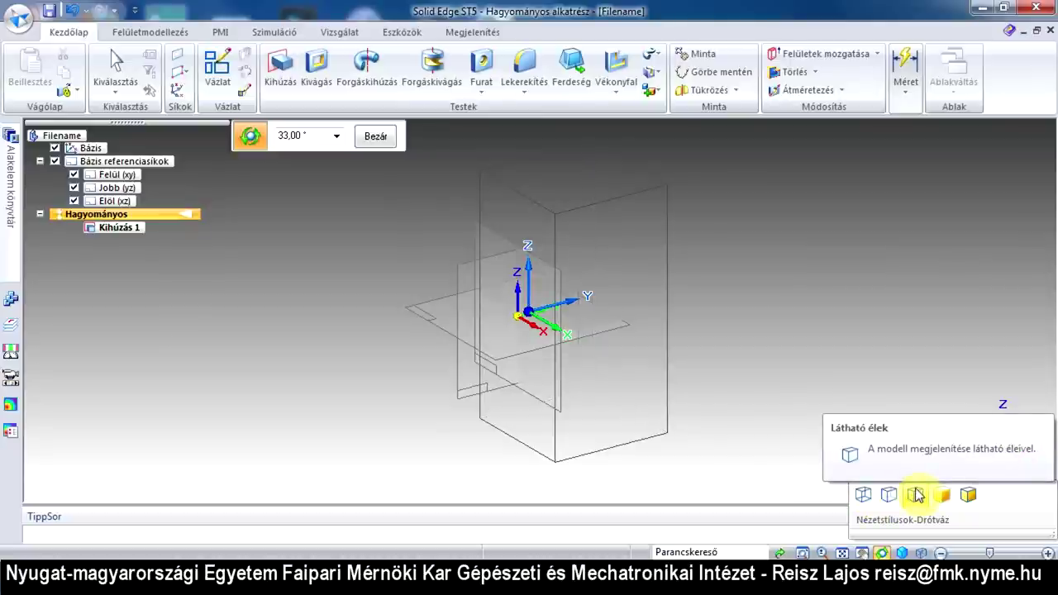
click(916, 494)
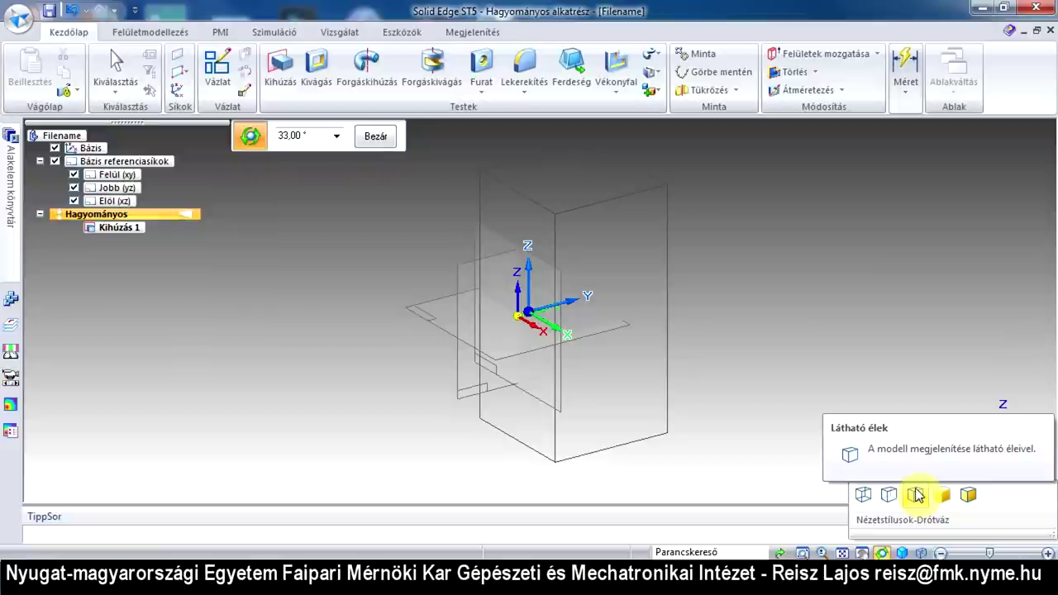
click(942, 494)
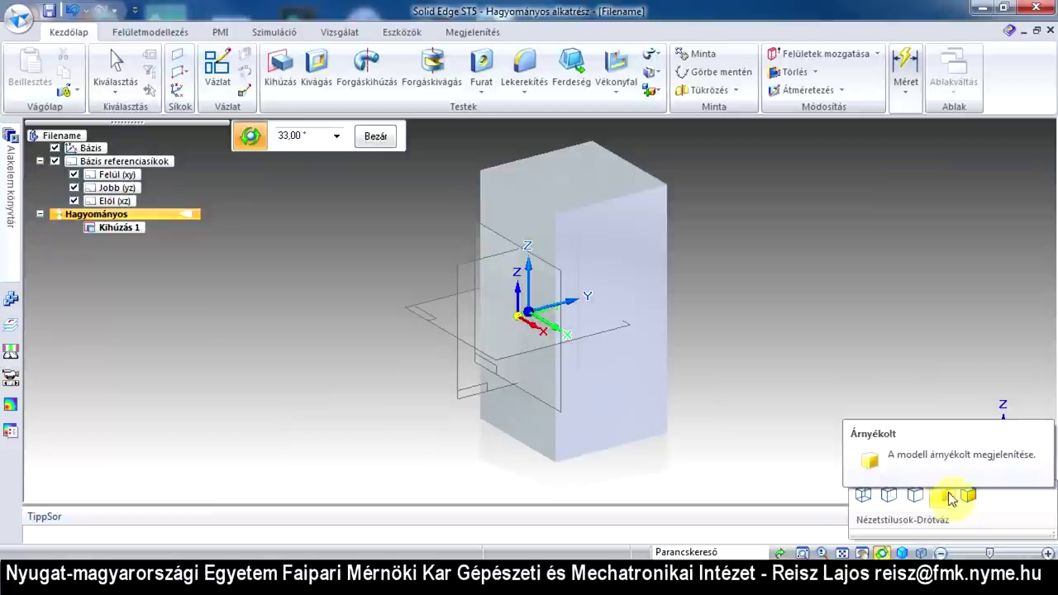
click(969, 497)
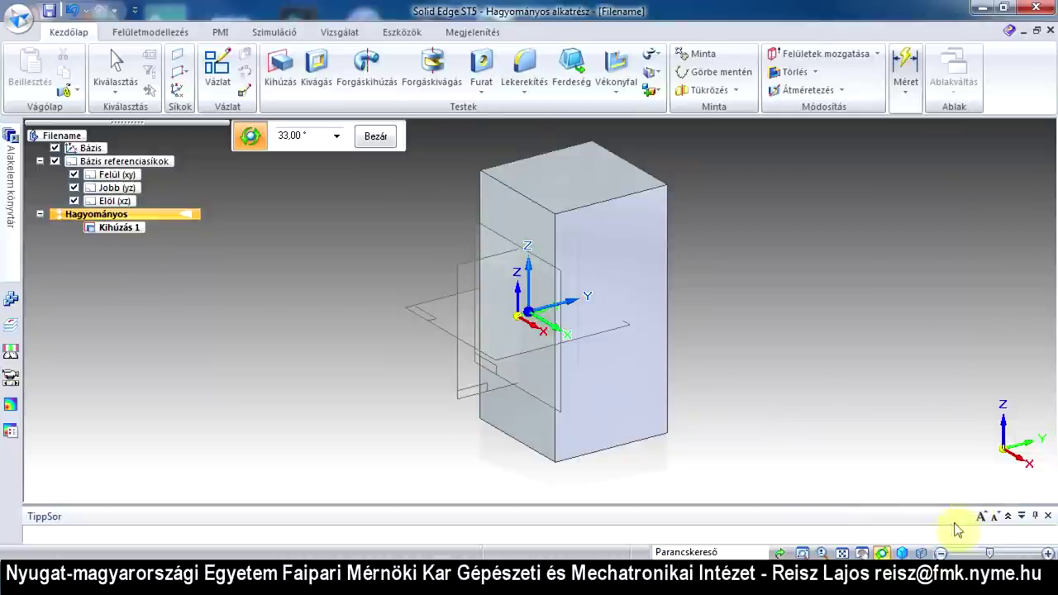
Step: Start a Cut feature and open its sketch on the block's large side face perpendicular to the X axis
drag(989, 552, 993, 553)
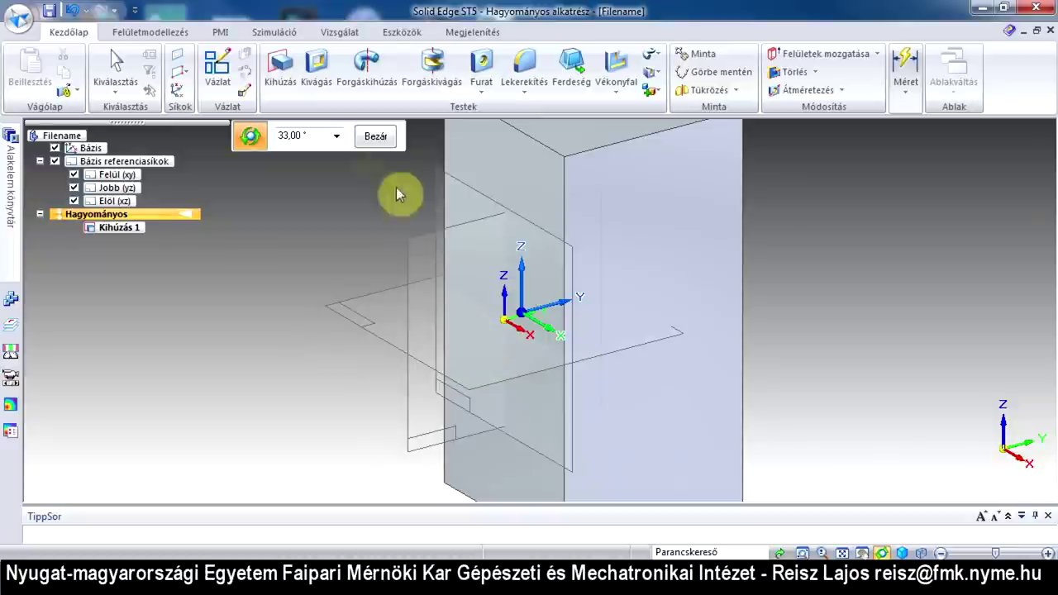
click(319, 68)
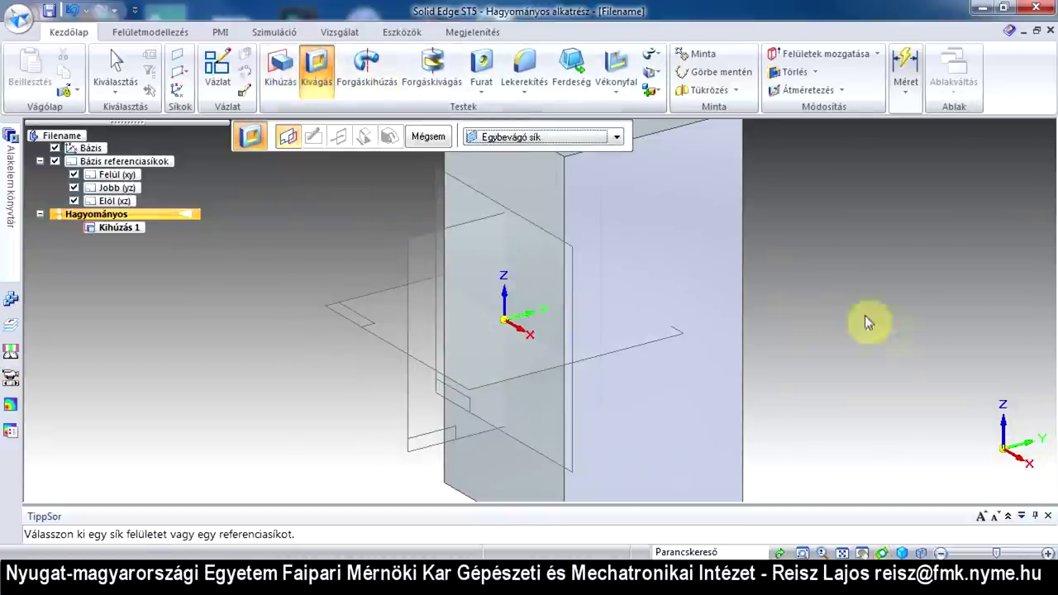
scroll(843, 385, down, 3)
shift+middle_drag(831, 359, 720, 358)
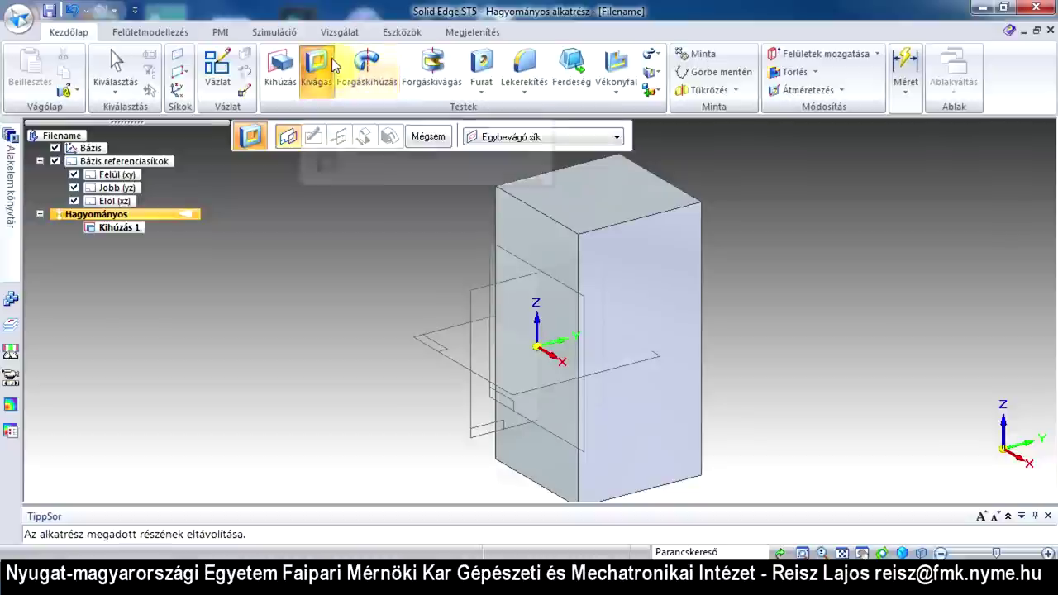
click(327, 65)
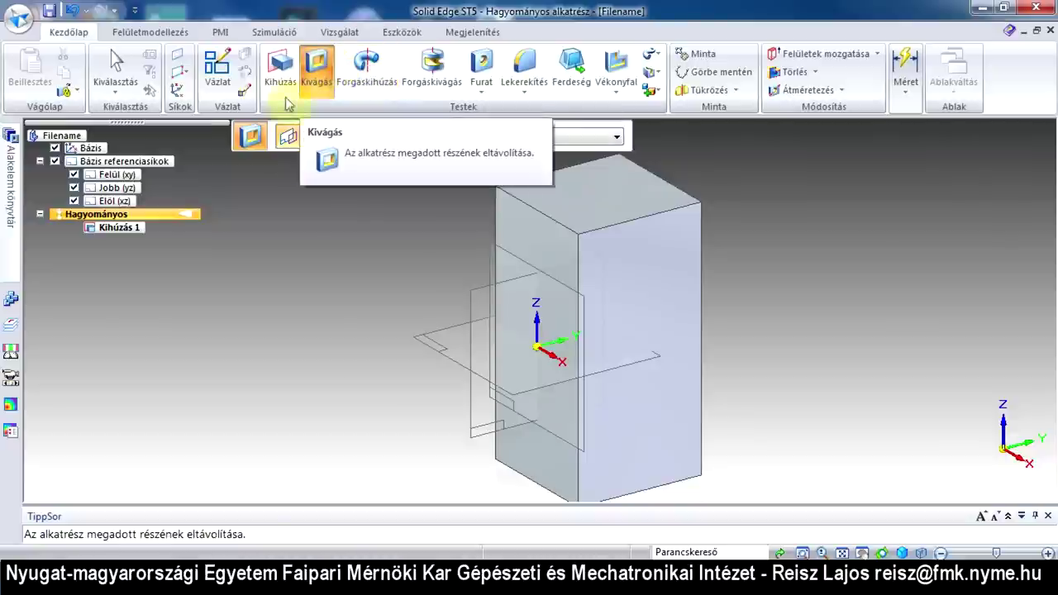
click(655, 283)
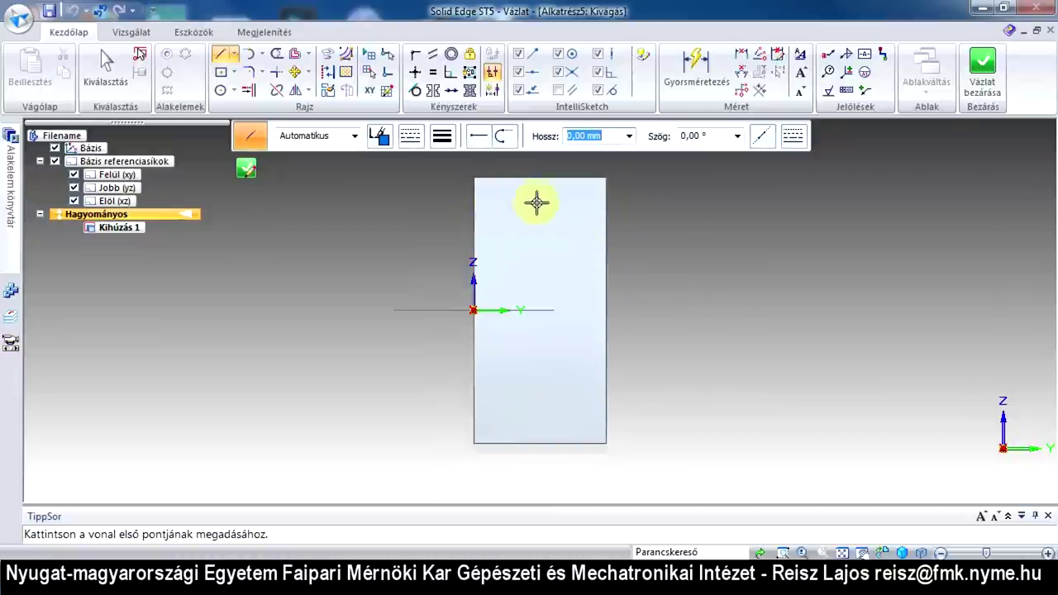
Step: Sketch a six-sided polygon by center in the upper part of the face, defined by midpoint with a 30 mm distance and 0° angle
scroll(559, 186, up, 3)
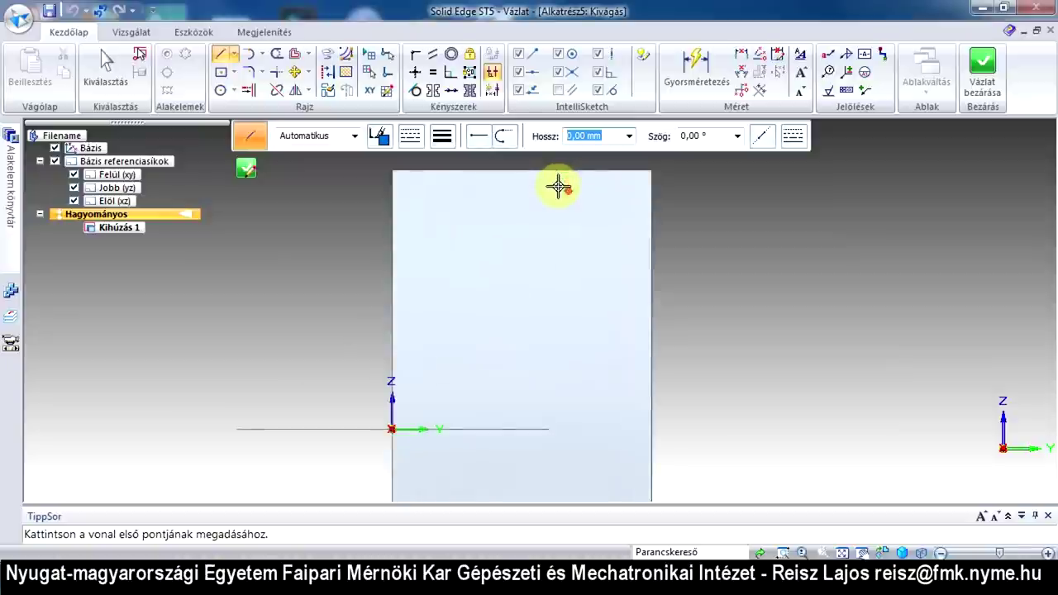
click(236, 59)
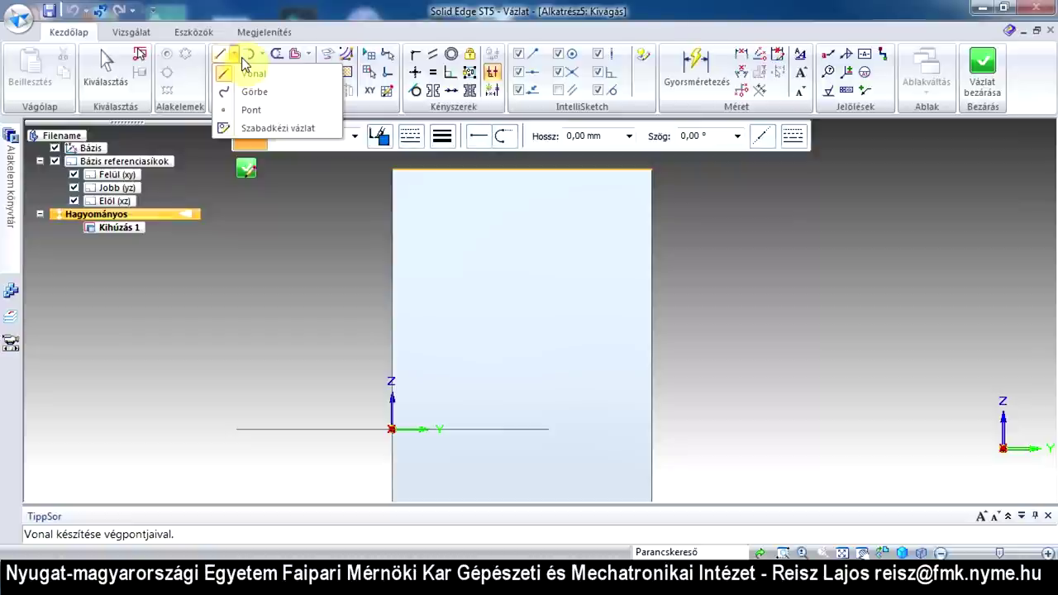
click(236, 53)
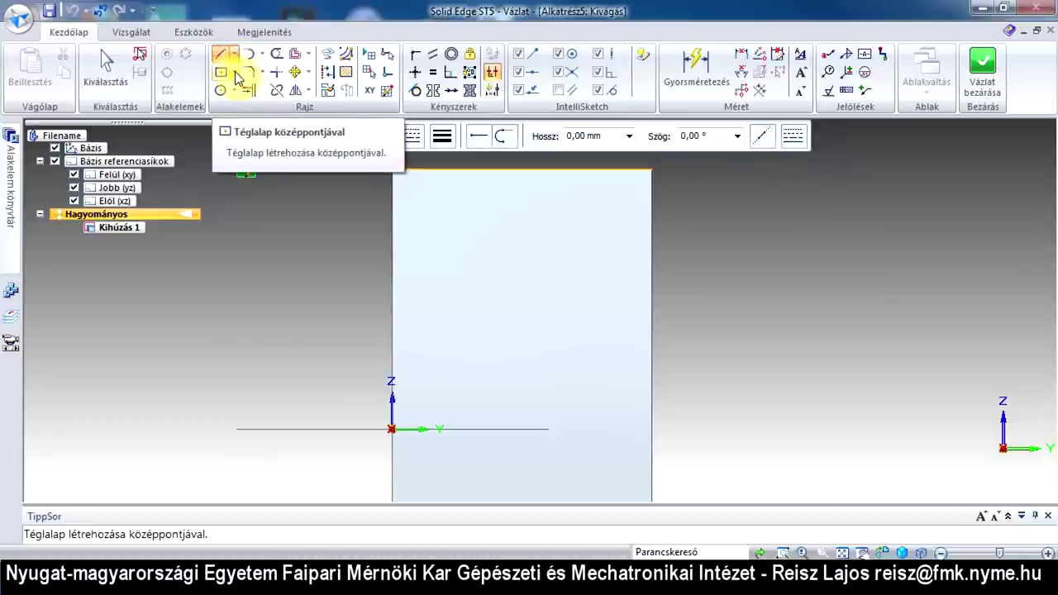
click(237, 74)
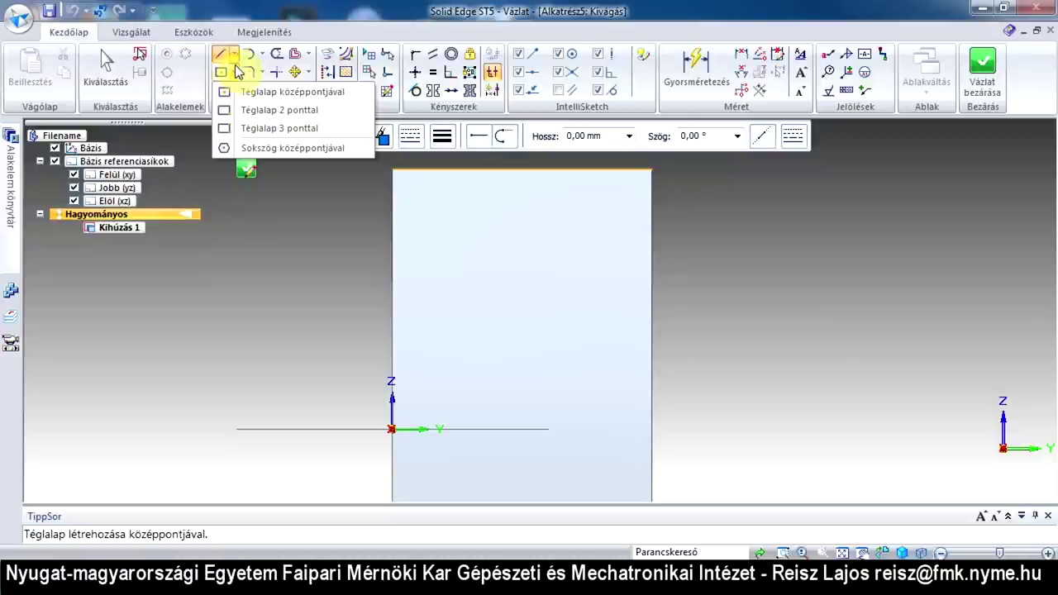
click(263, 148)
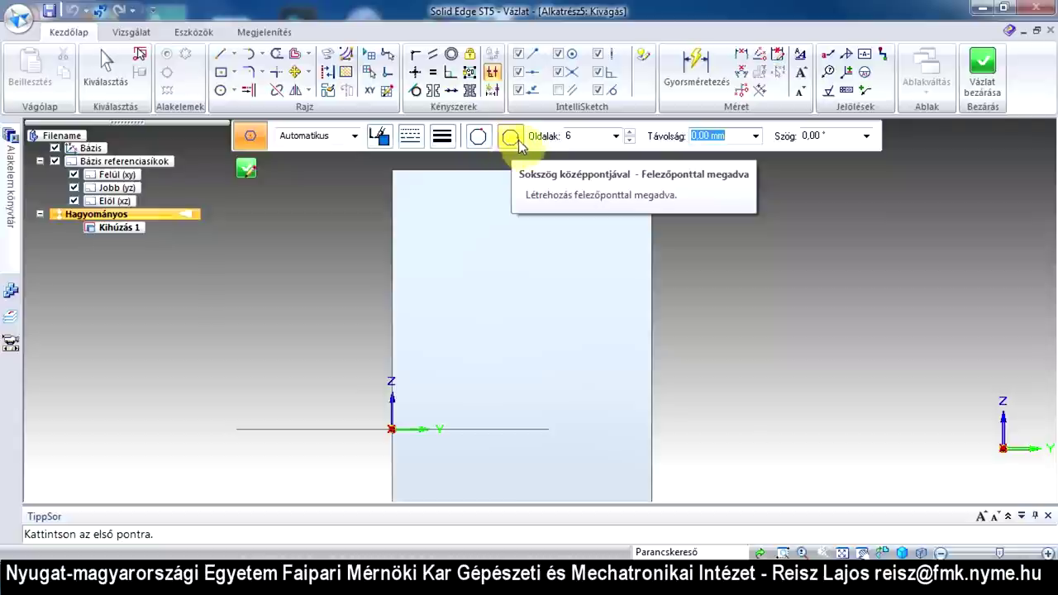
click(515, 141)
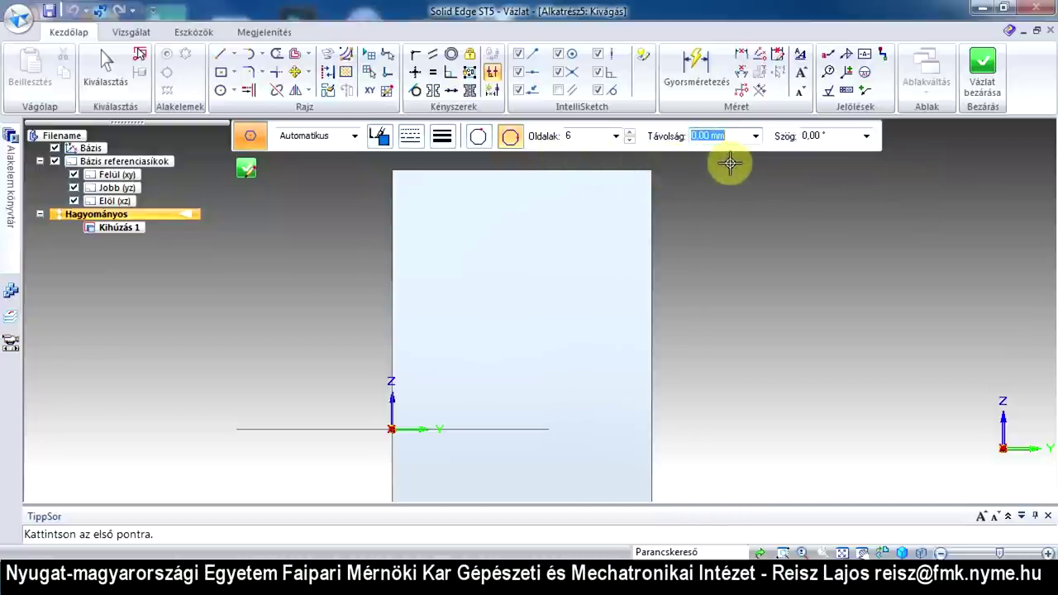
text(30)
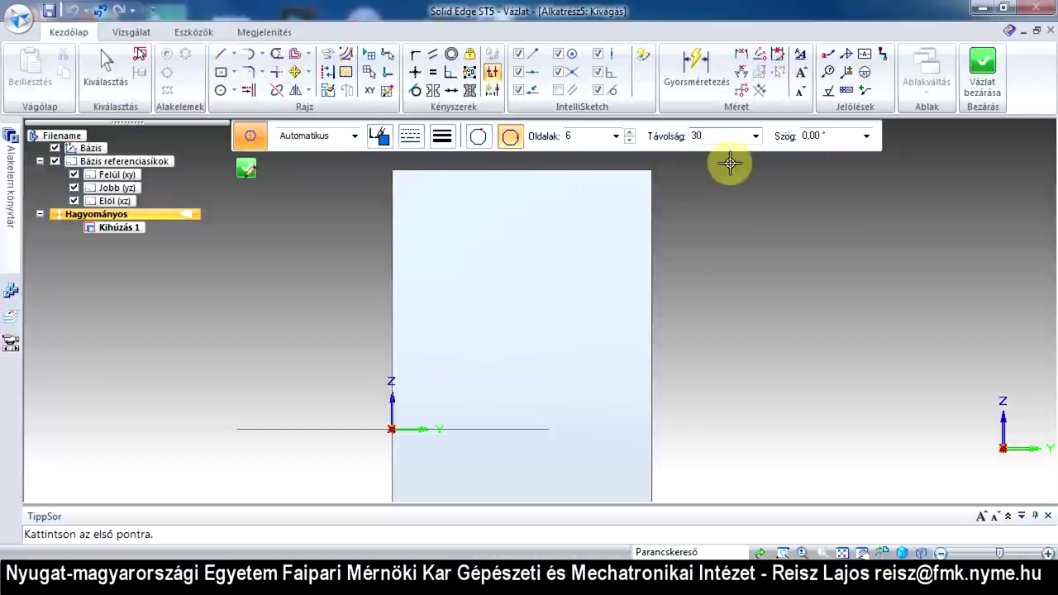
key(Tab)
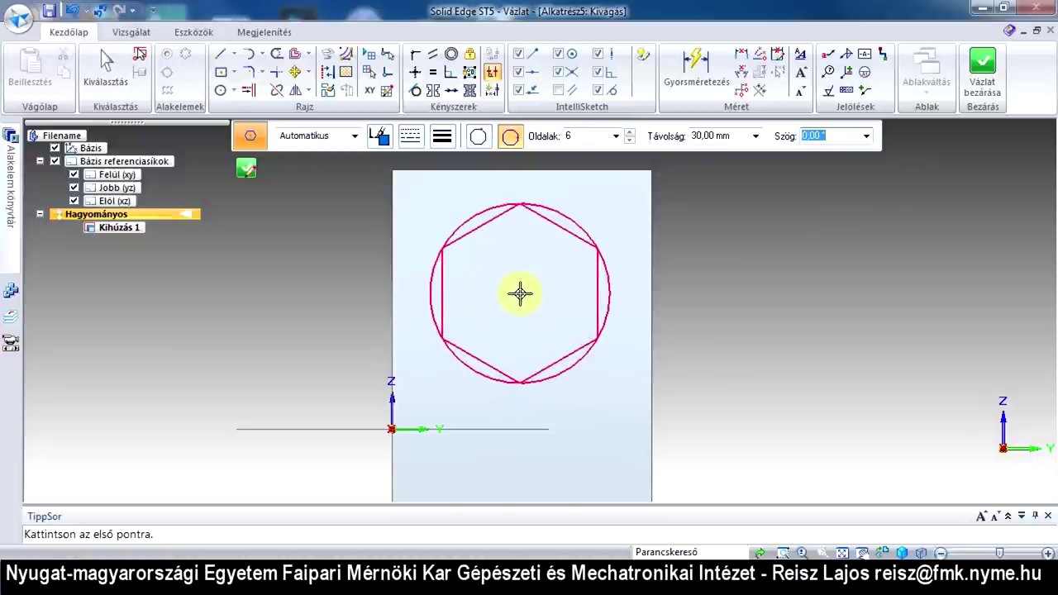
click(520, 292)
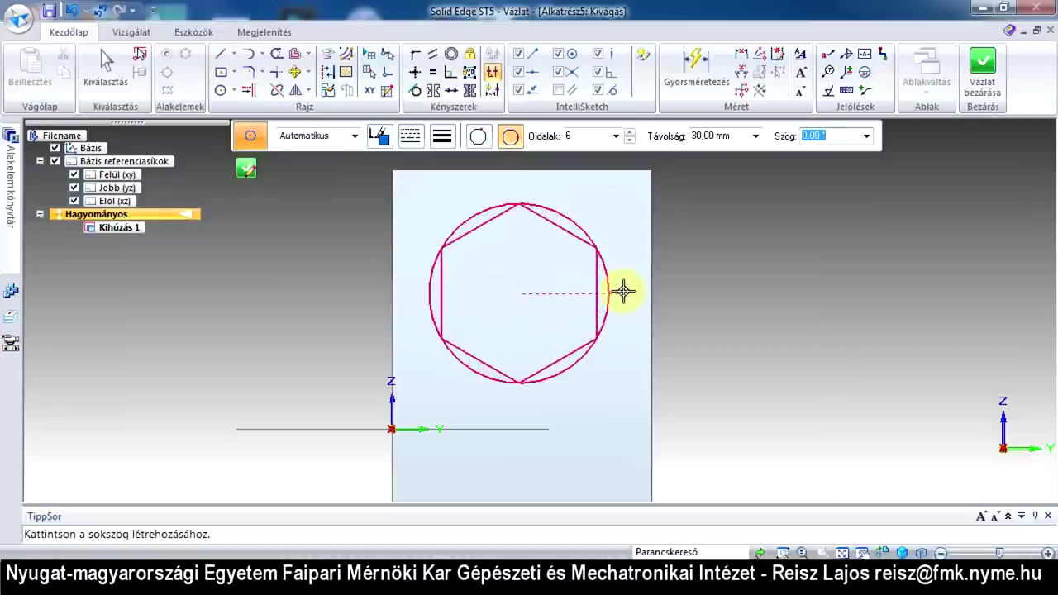
click(623, 291)
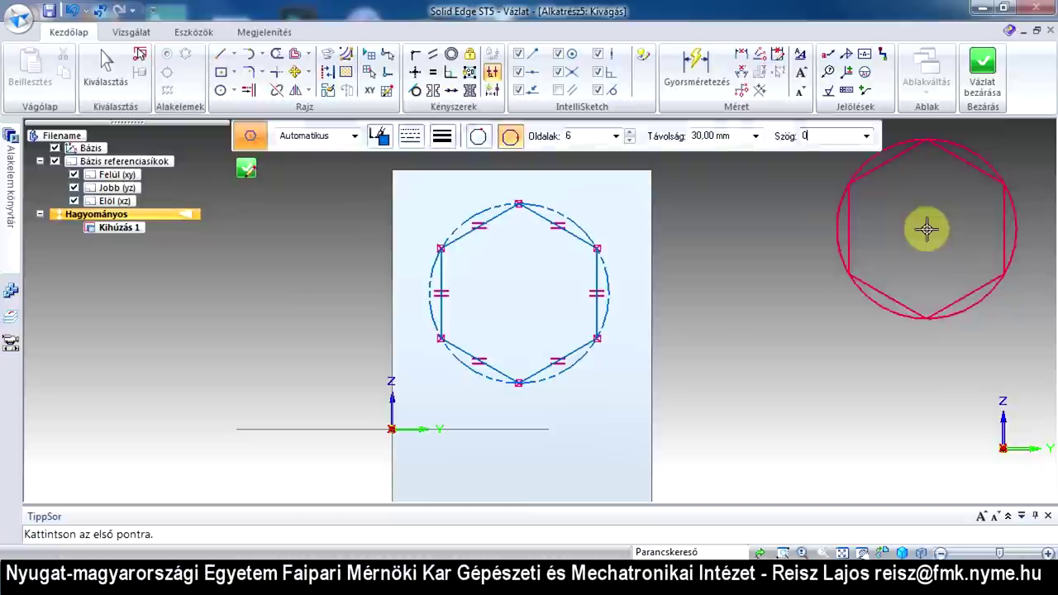
key(Escape)
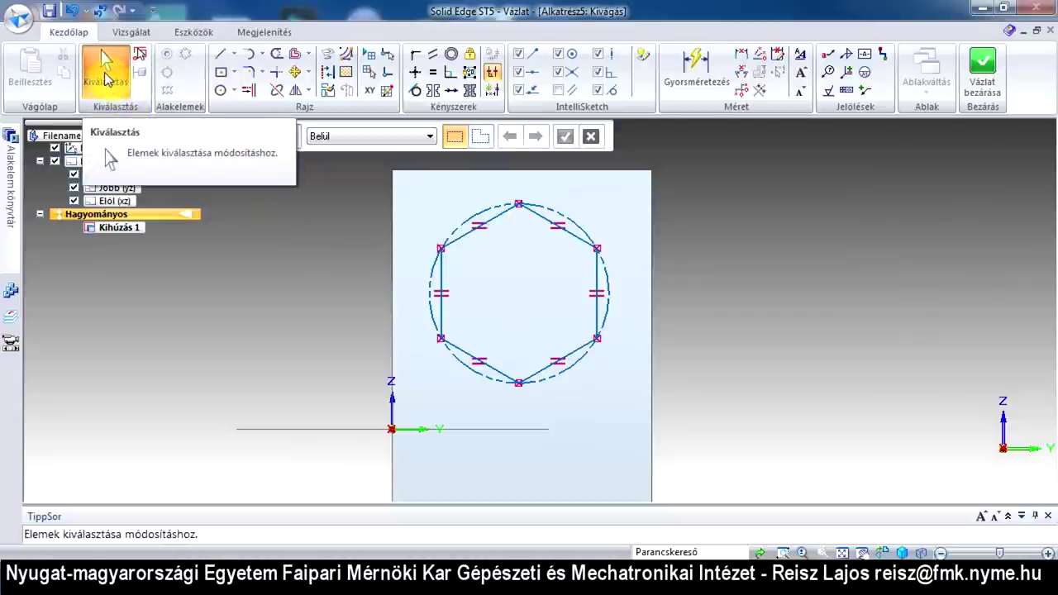
Step: Select the whole hexagon with a selection box and delete it from the sketch
click(106, 79)
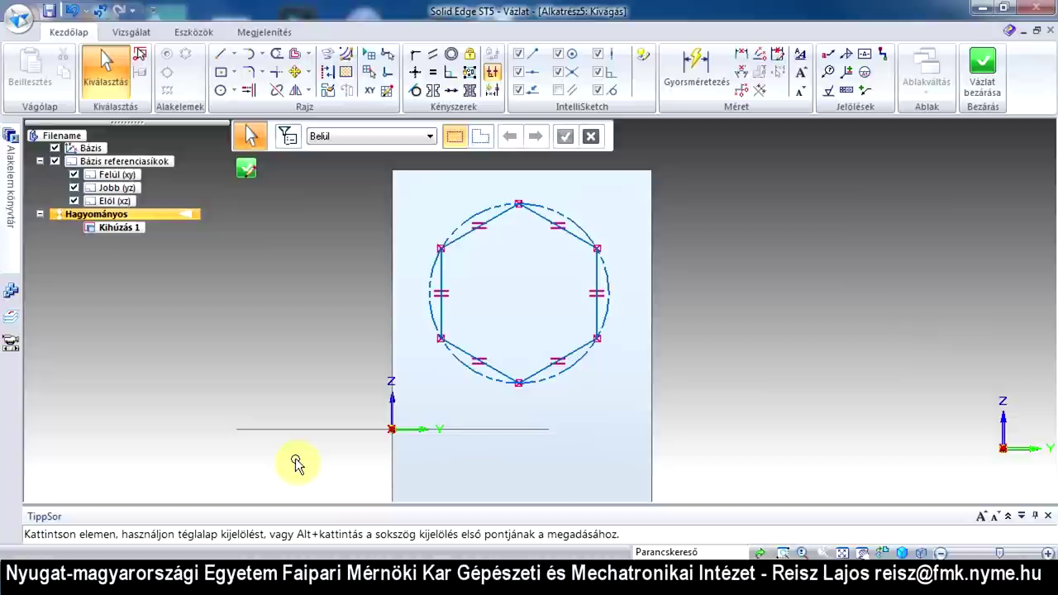
mouse_move(296, 460)
mouse_down()
mouse_move(552, 249)
mouse_move(731, 182)
mouse_up()
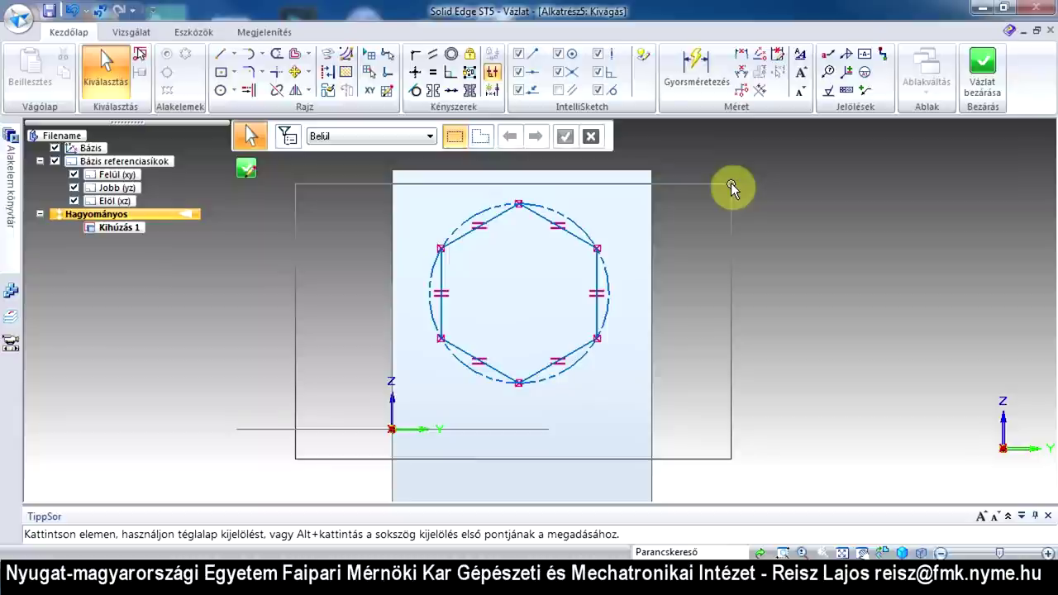
drag(730, 183, 776, 181)
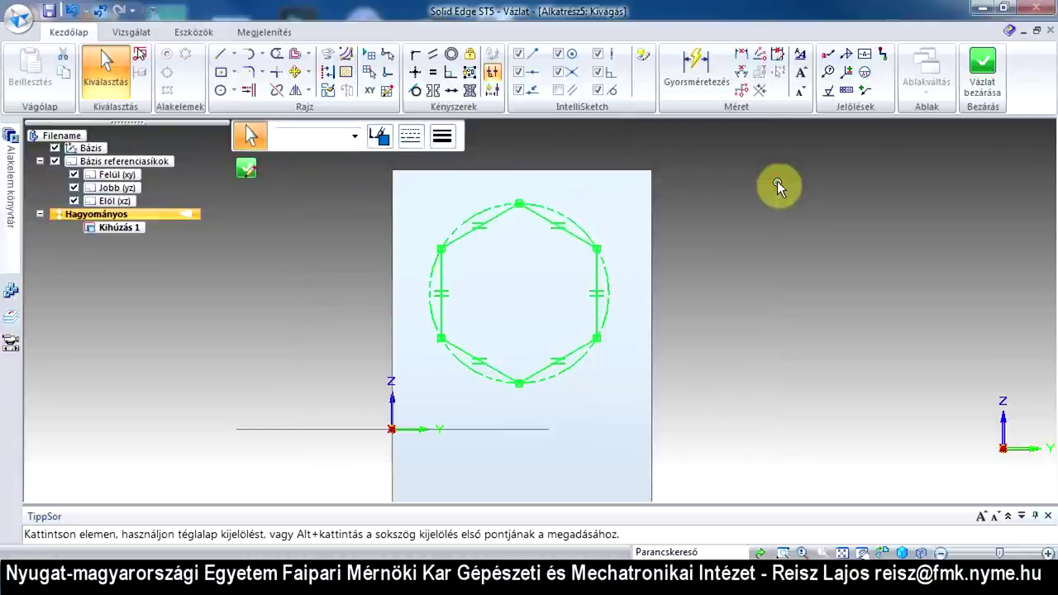
key(Delete)
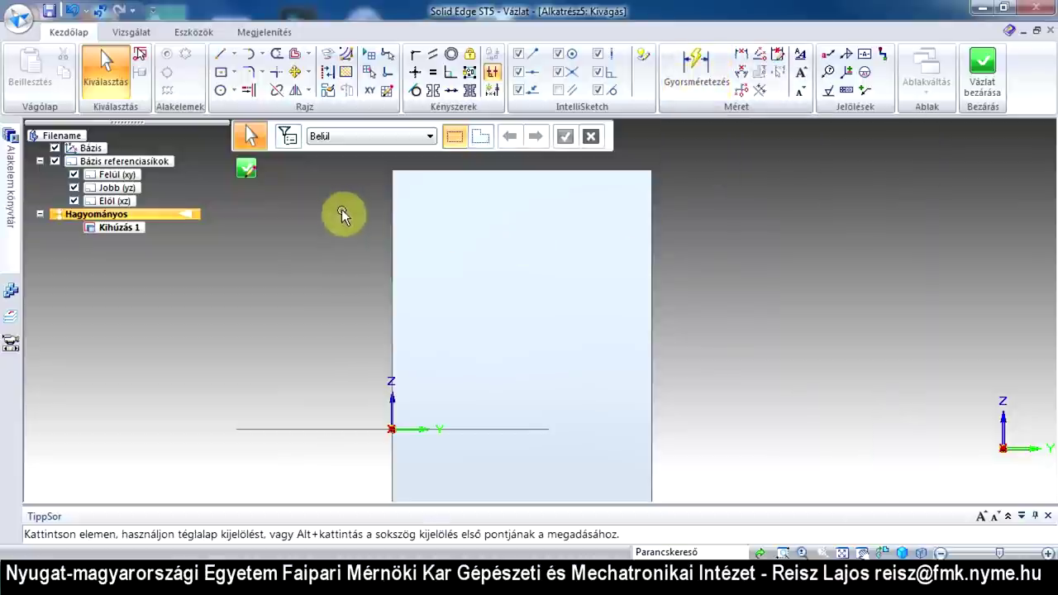
Step: Examine the selection filter modes and the available circle, arc and fillet sketch tools
click(95, 76)
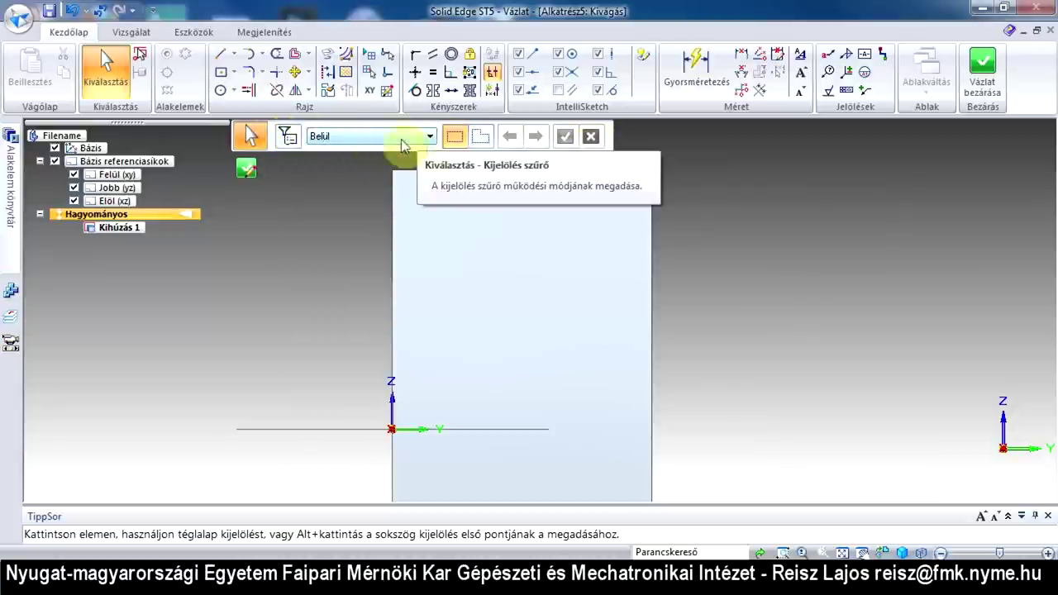
click(429, 137)
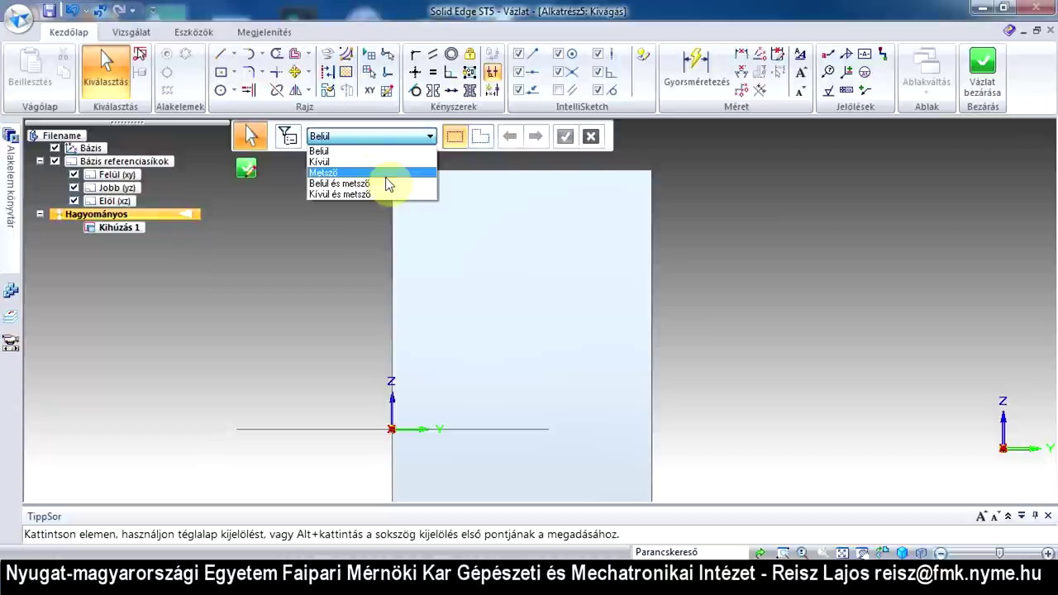
click(350, 135)
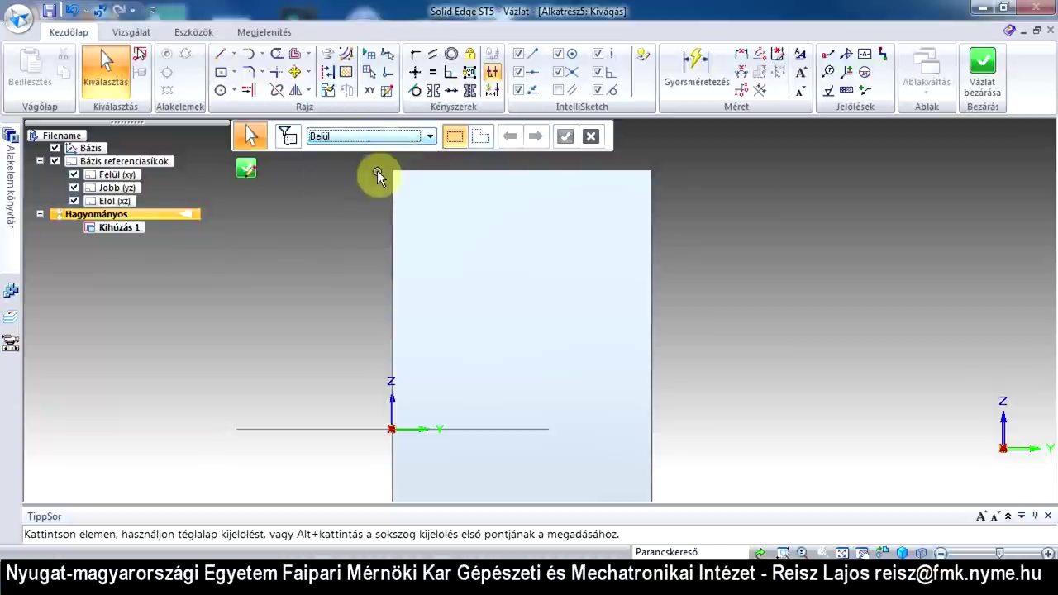
click(235, 92)
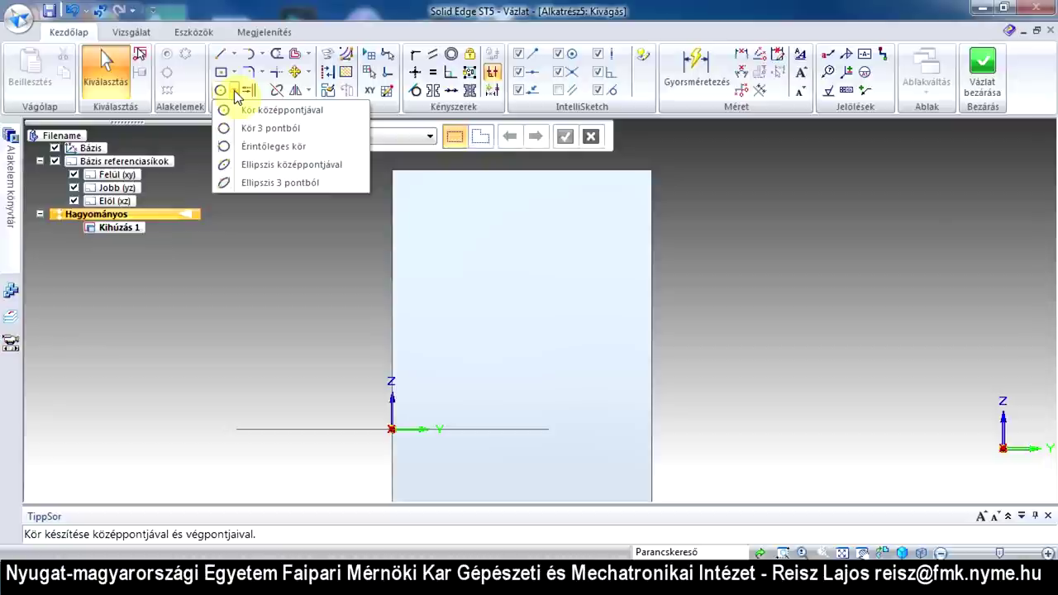
click(249, 54)
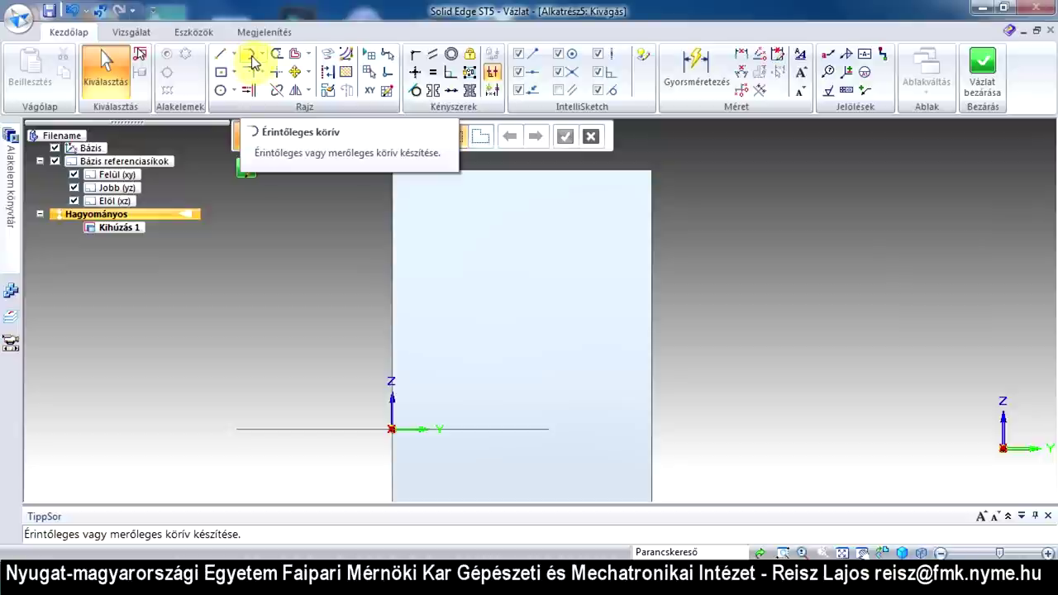
click(260, 55)
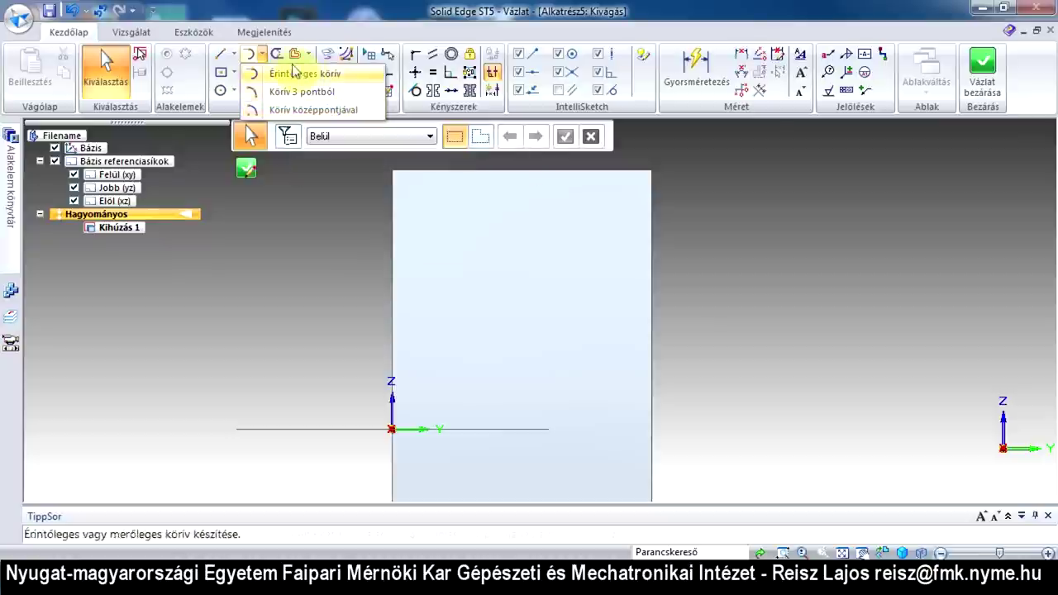
click(261, 56)
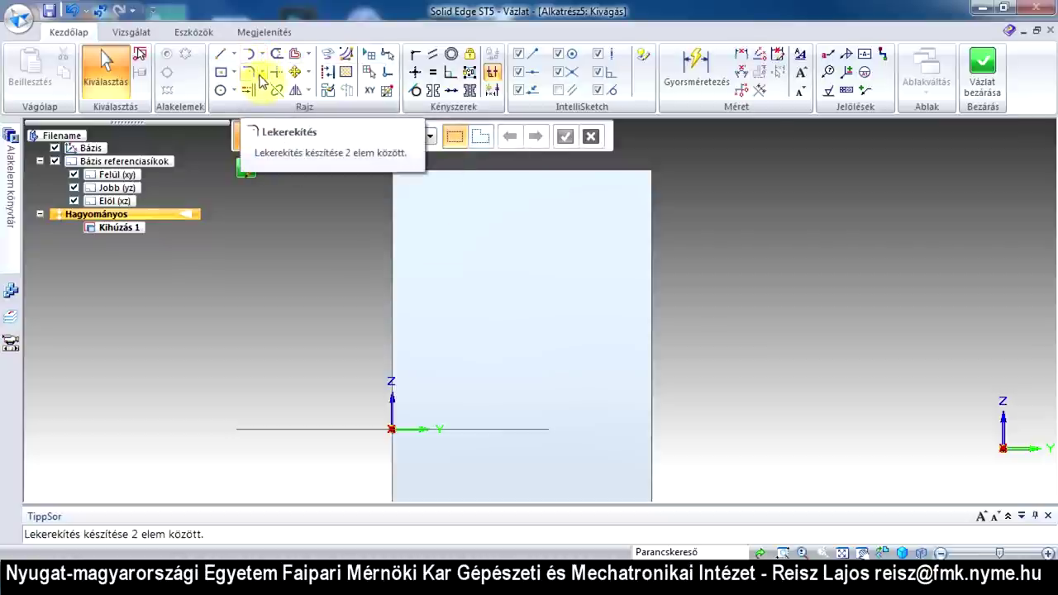
click(261, 76)
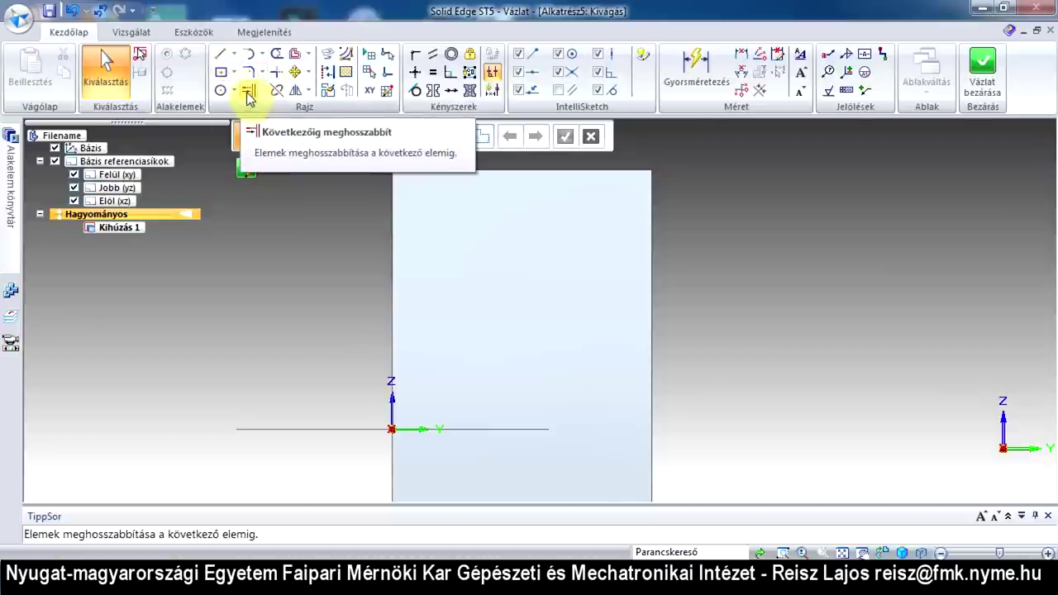
Step: Sketch two separate slanted lines on the upper face, a rising one about 44 mm long and a falling one about 46 mm long
click(219, 58)
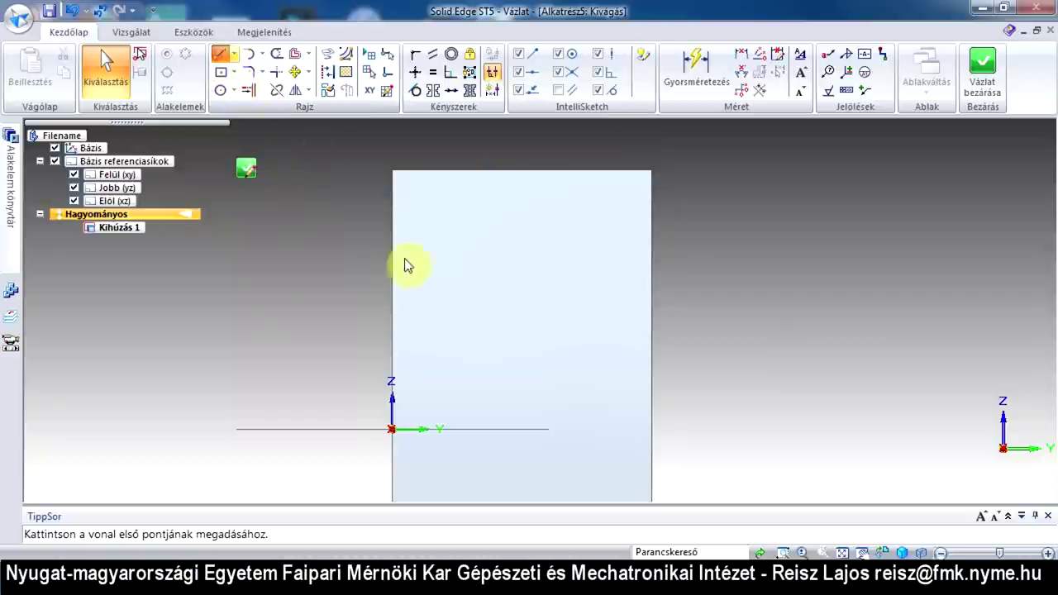
click(445, 310)
click(510, 237)
click(535, 183)
click(627, 262)
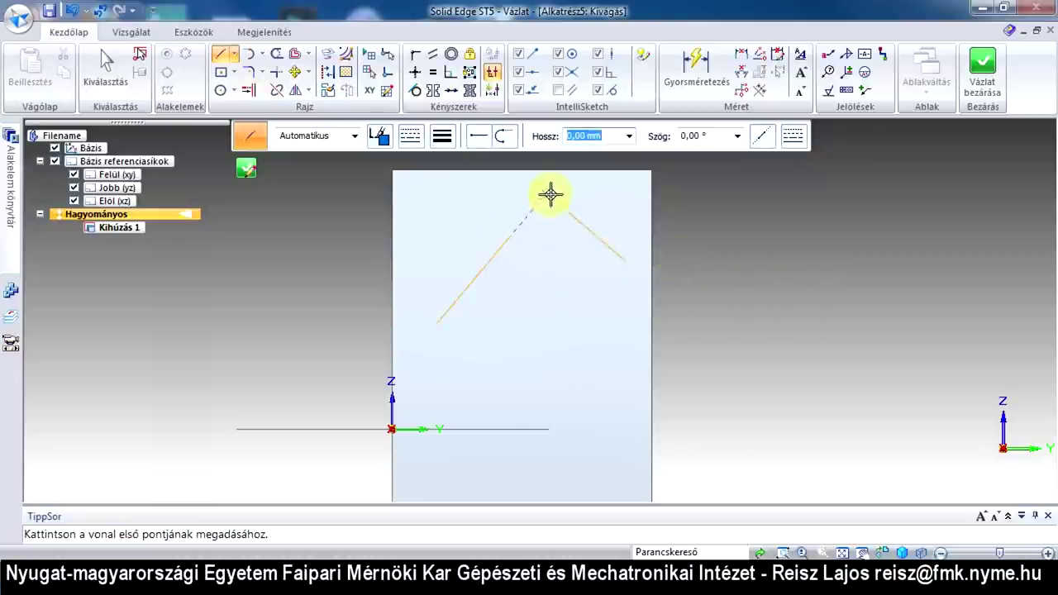
Step: Stretch the upper endpoint of the rising line along its direction to a length of about 47 mm
click(105, 68)
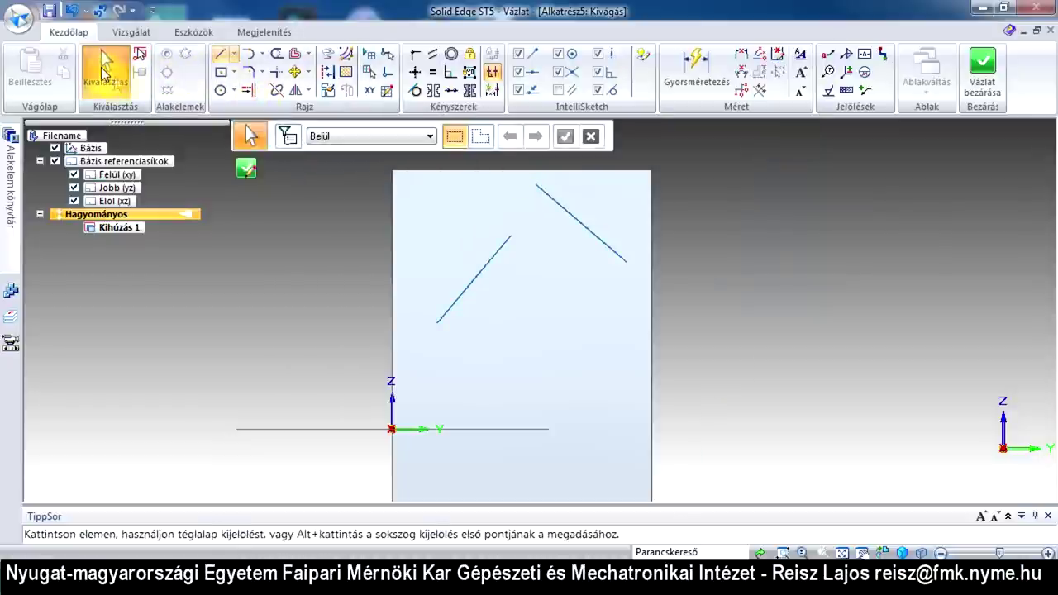
click(492, 261)
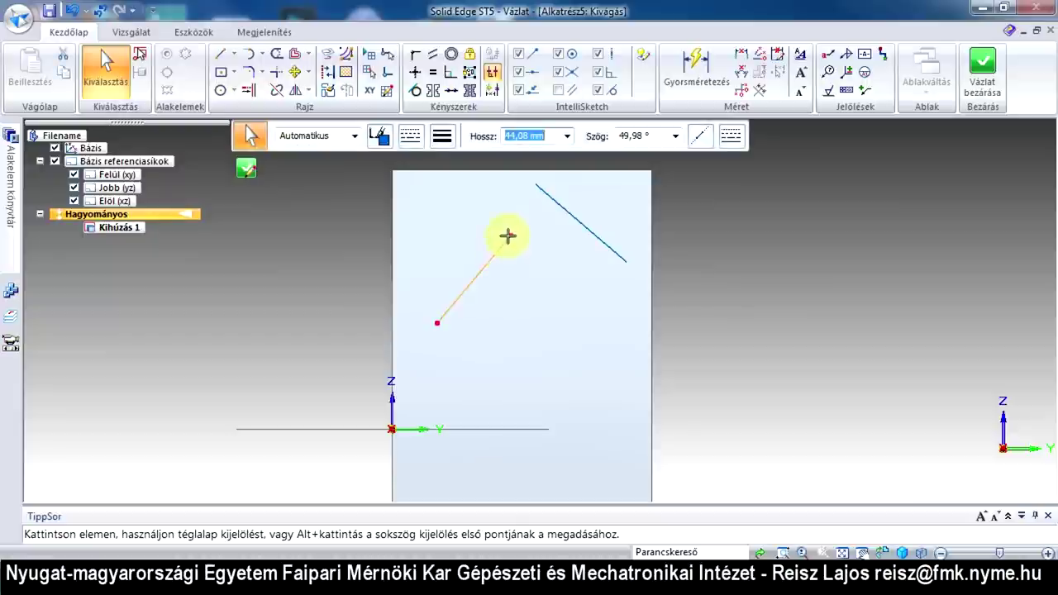
mouse_move(523, 223)
mouse_down()
mouse_move(546, 188)
mouse_move(516, 229)
mouse_up()
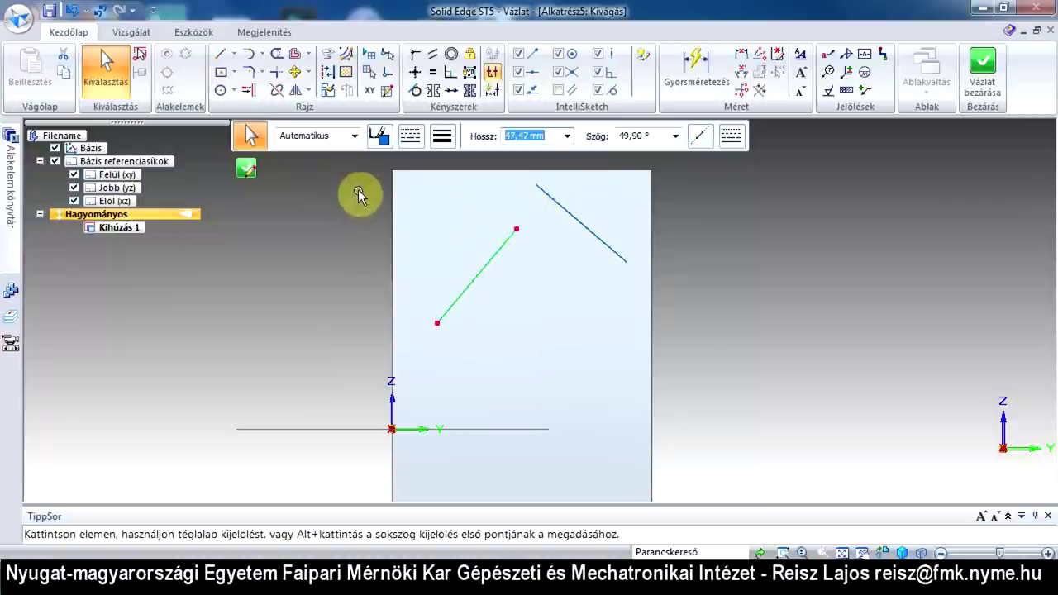
Step: Try Extend to Next on the rising line up to the falling line, and undo the extension
click(251, 92)
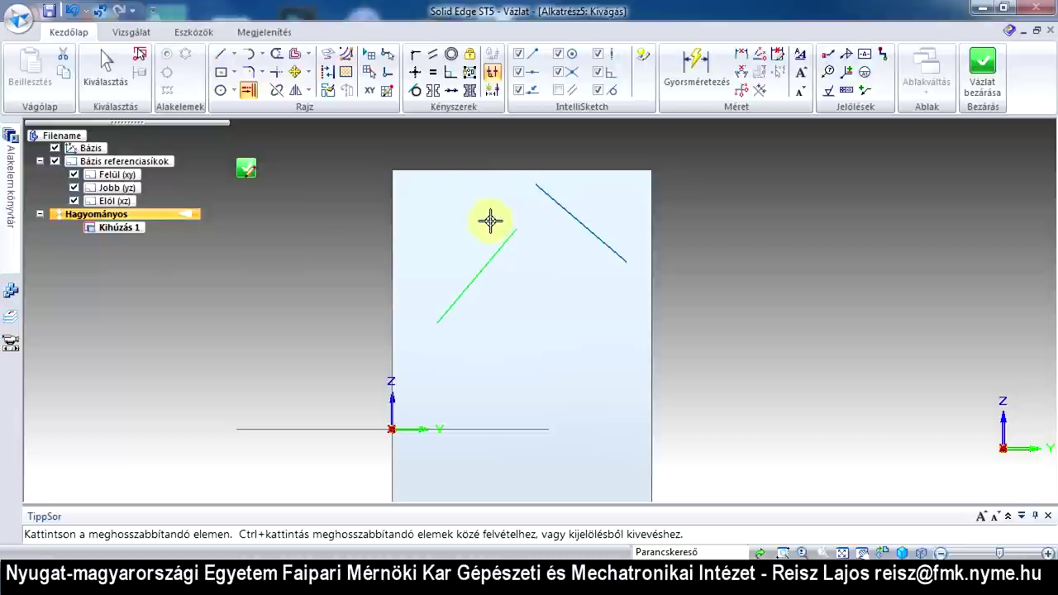
key(Escape)
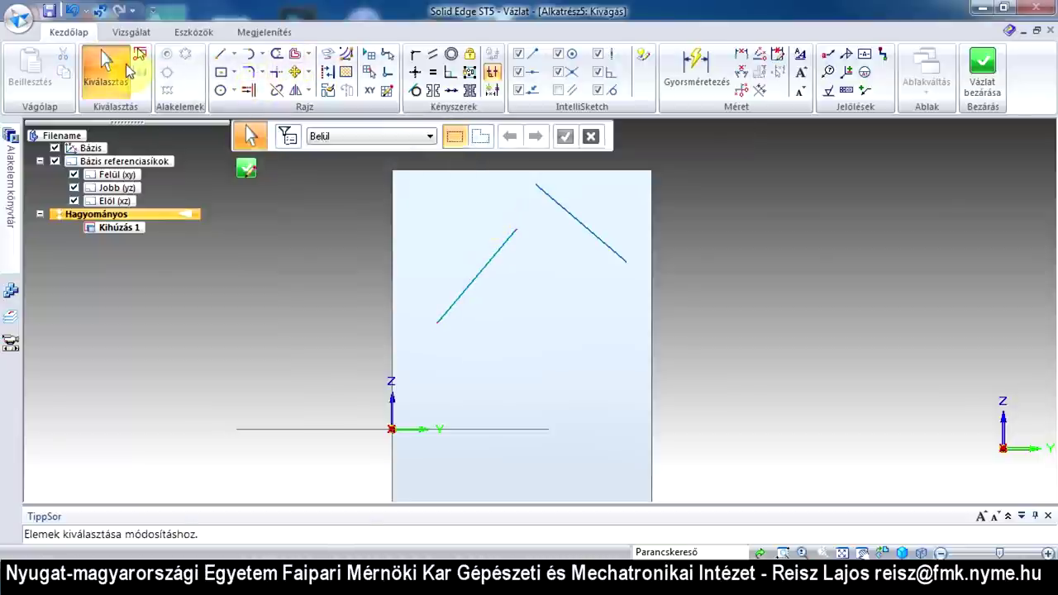
click(257, 93)
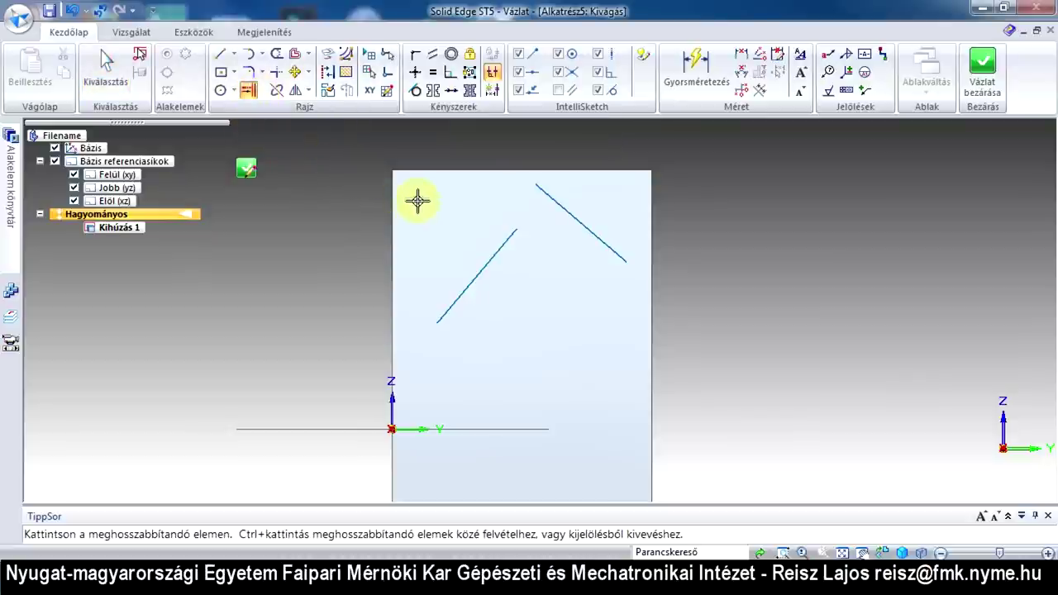
click(495, 243)
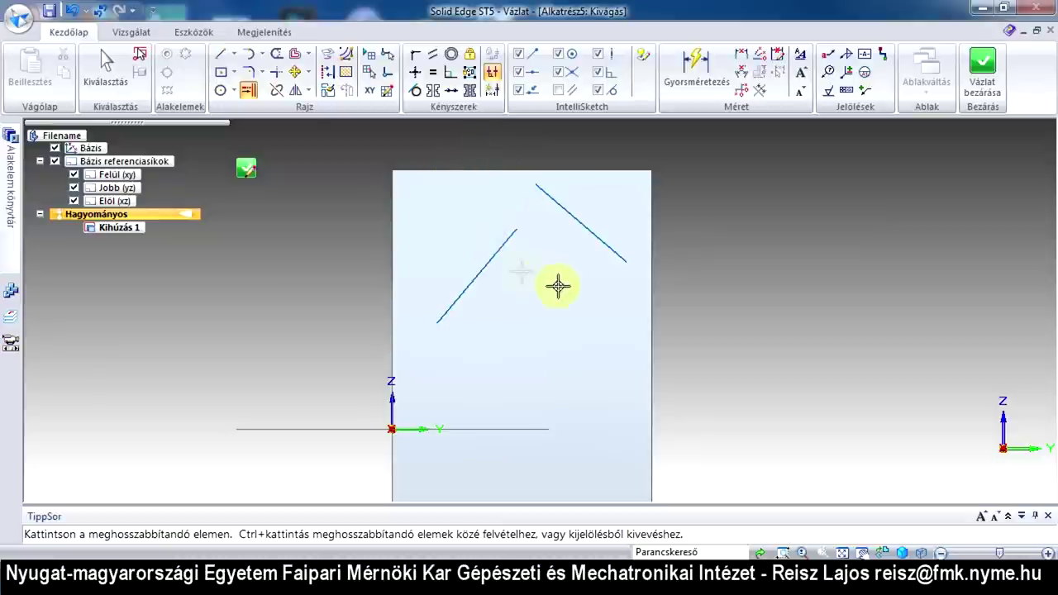
click(499, 253)
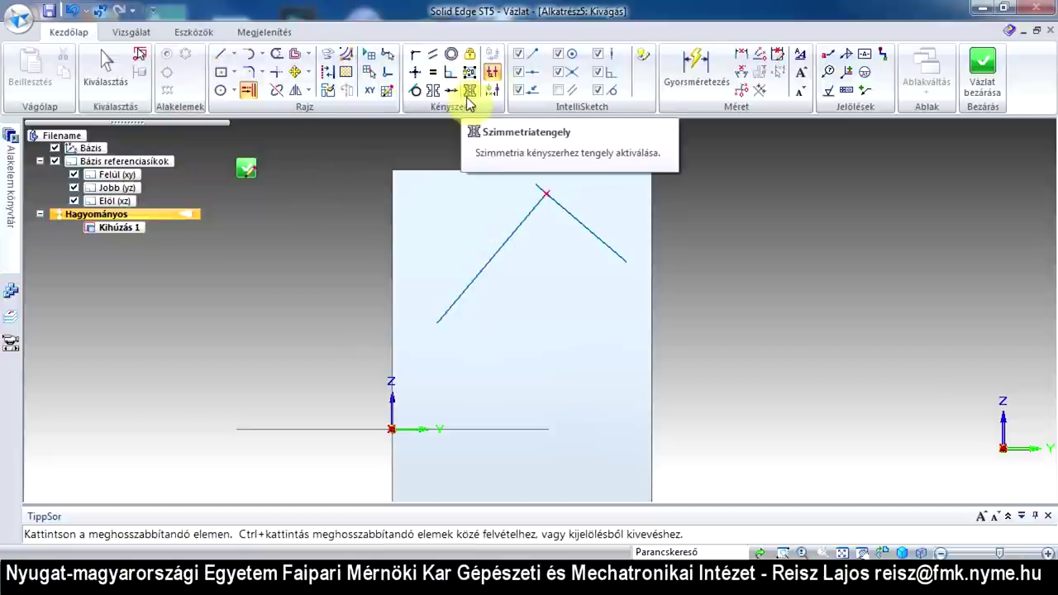
key(ctrl+z)
key(Escape)
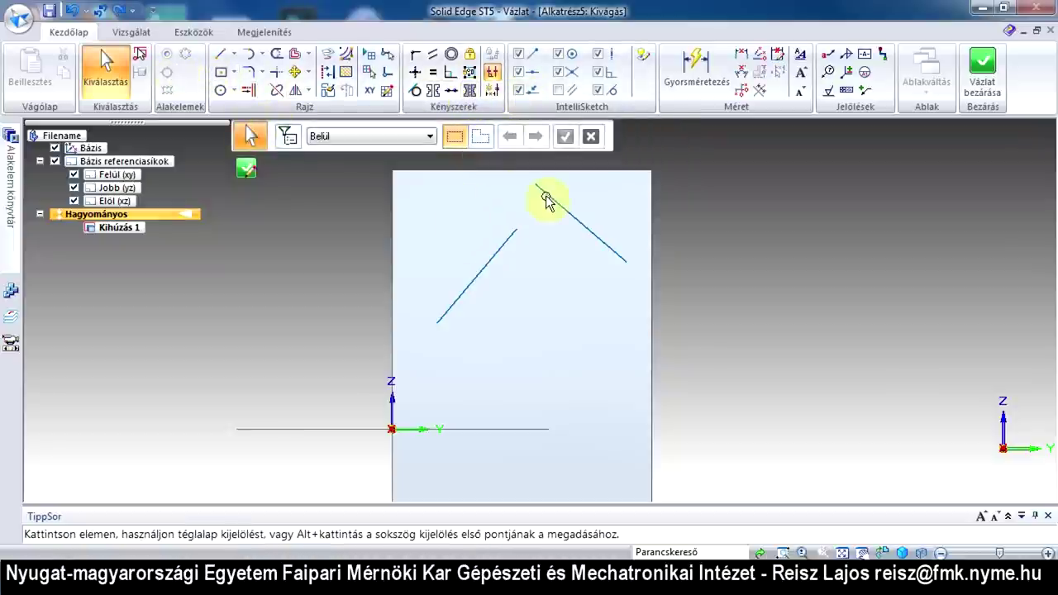
Step: Shorten the falling line along its direction by moving its upper endpoint down, leaving a wider gap to the rising line
click(545, 199)
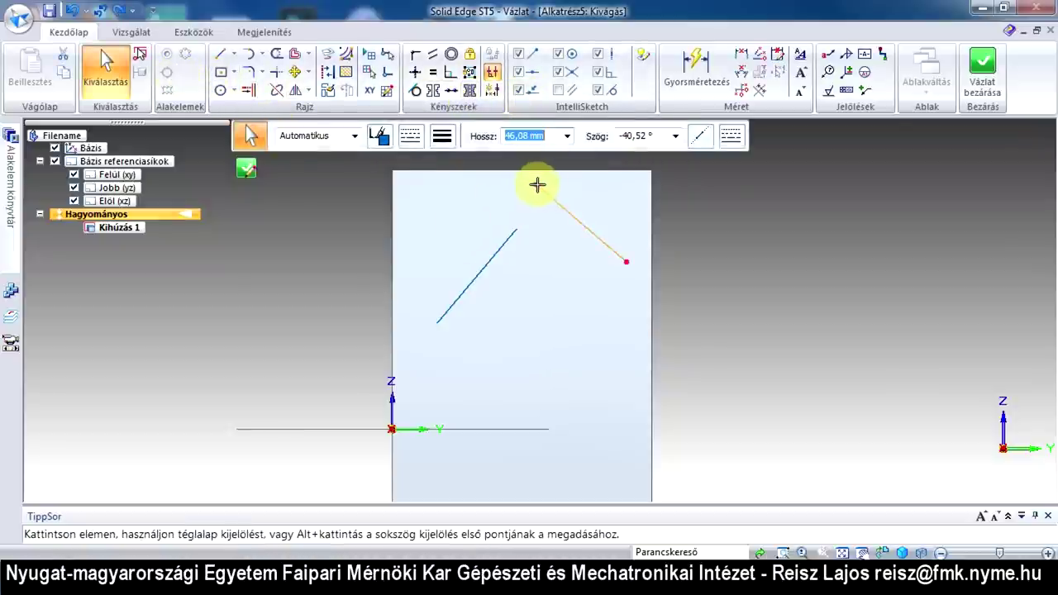
drag(537, 185, 576, 223)
click(521, 282)
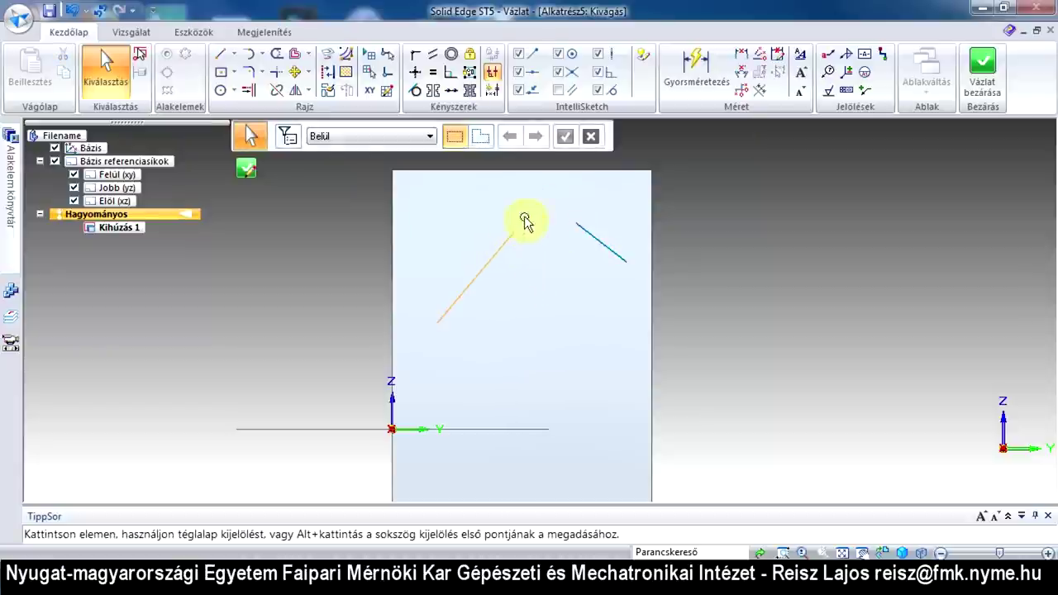
Step: Join the rising and falling lines at a shared upper corner with Trim Corner
click(247, 92)
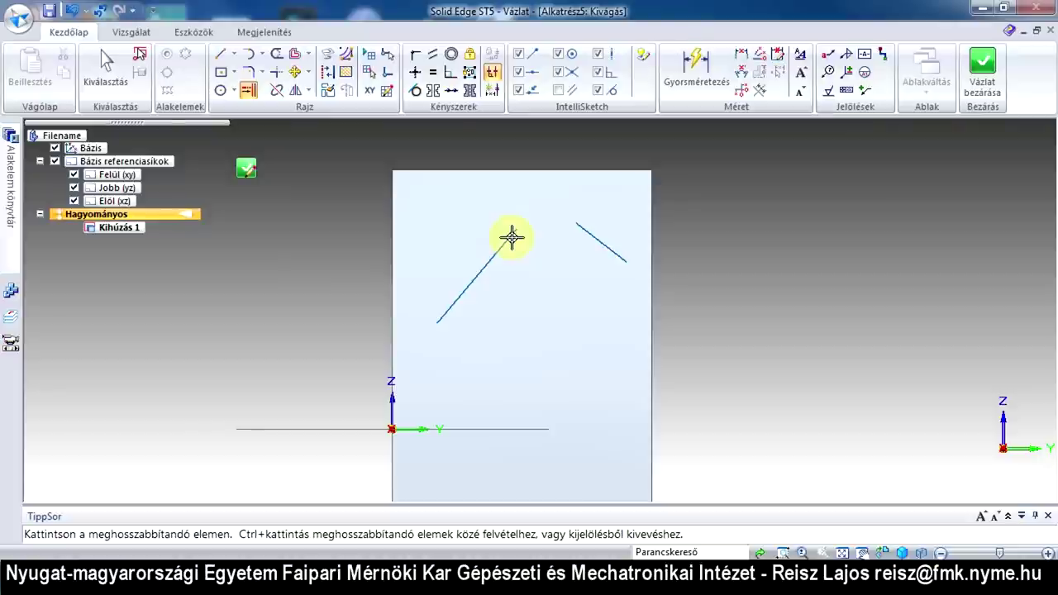
click(278, 76)
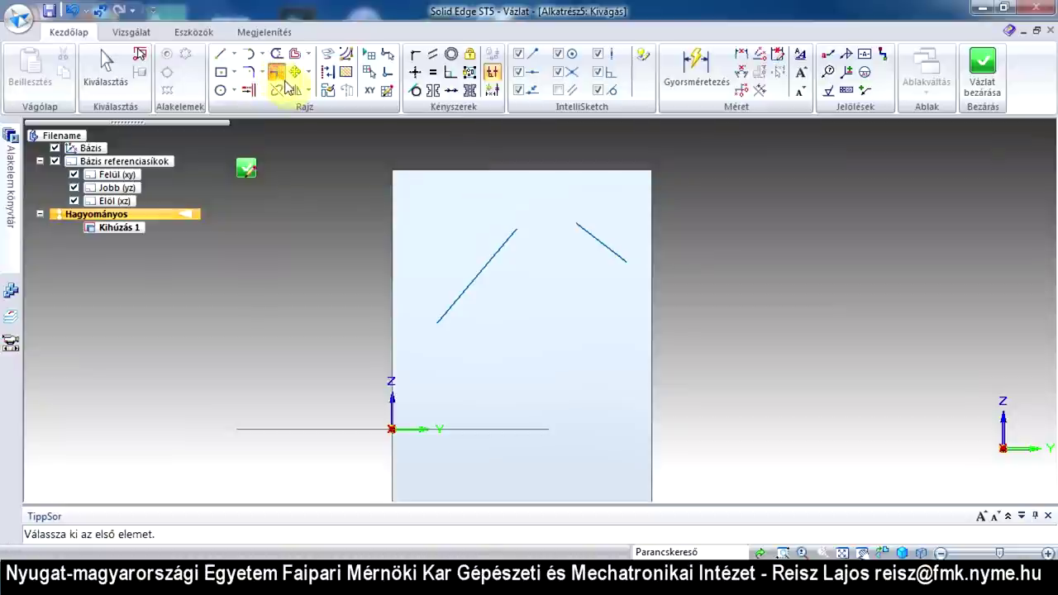
click(502, 241)
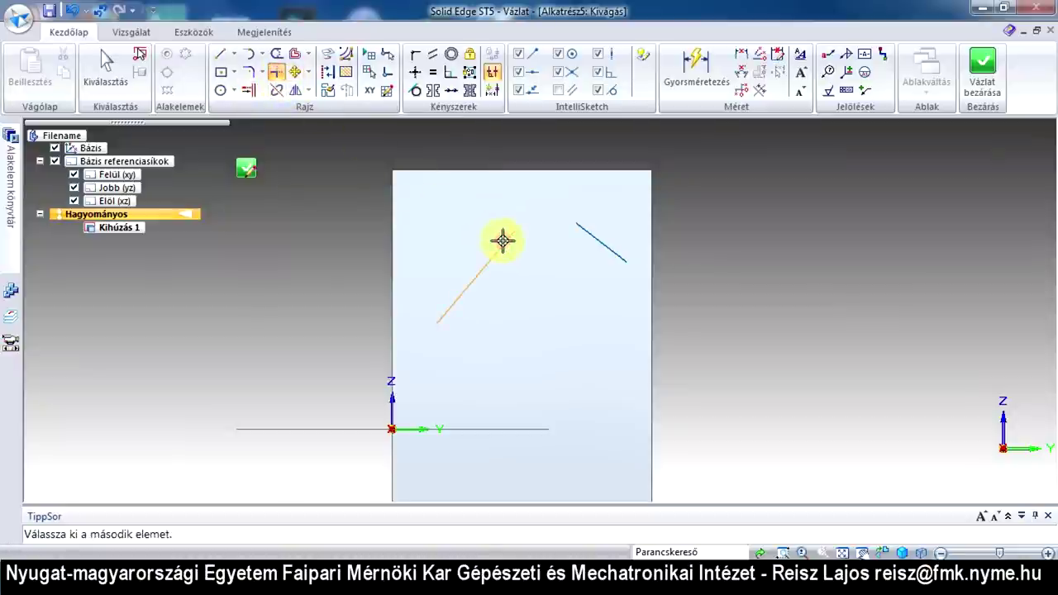
click(576, 231)
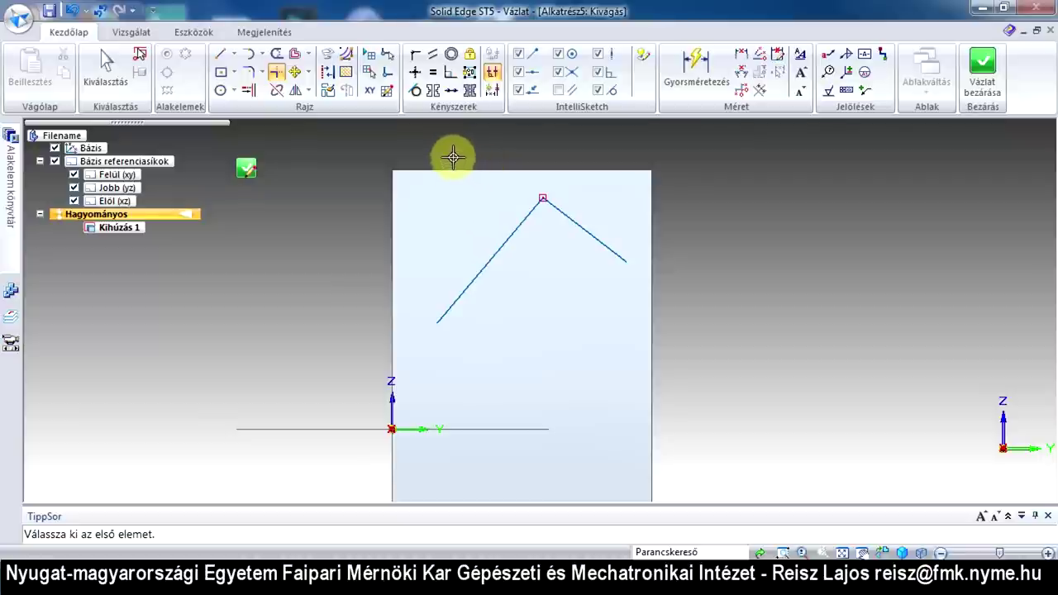
key(Escape)
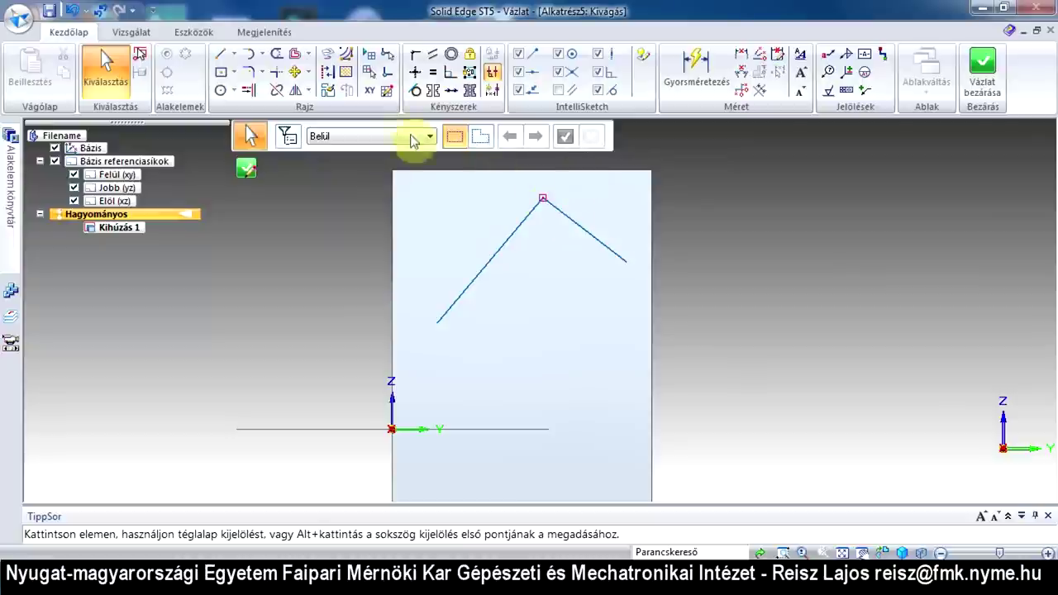
Step: Sketch two connected lines starting on the falling line, going inward to a sharp corner and back across the falling line near its lower end
click(277, 66)
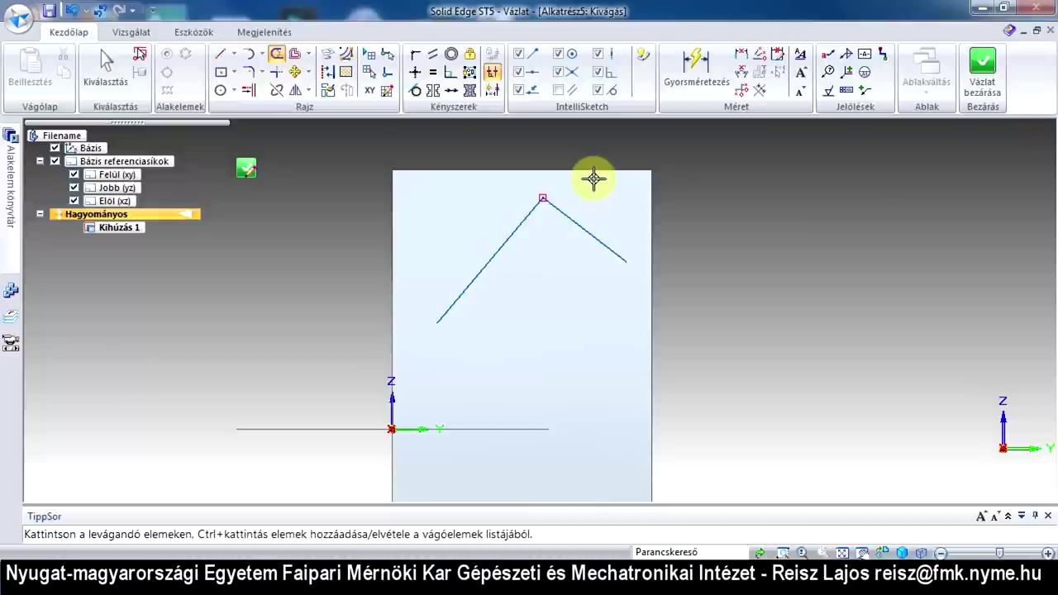
click(219, 60)
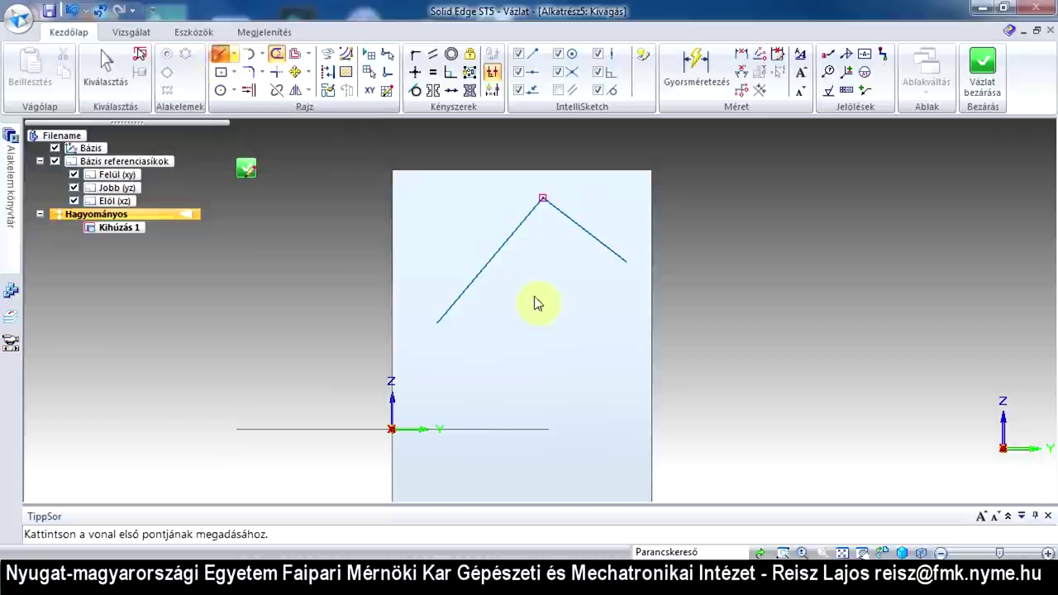
click(594, 237)
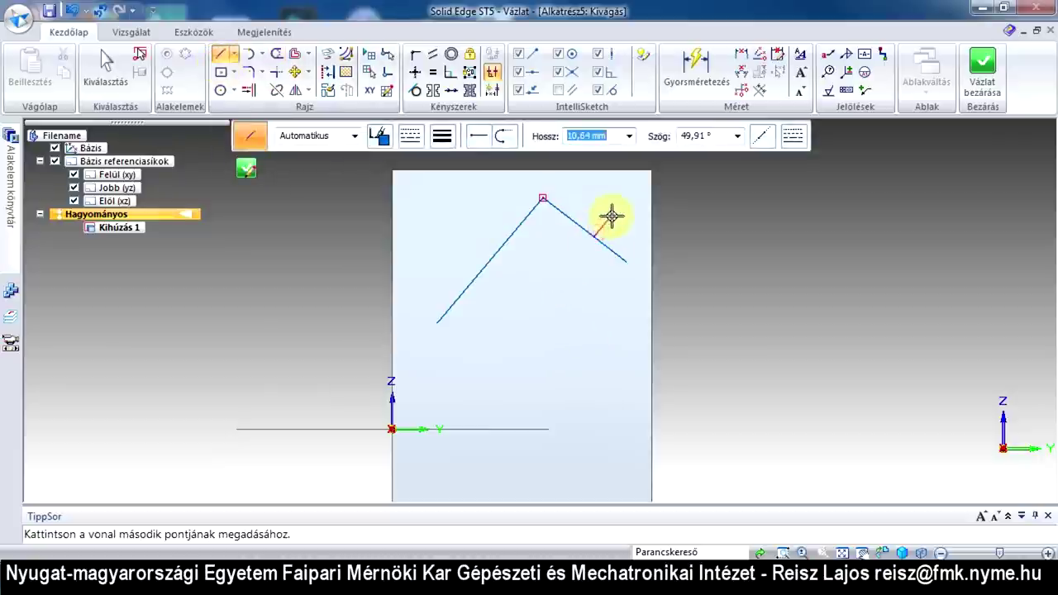
click(531, 262)
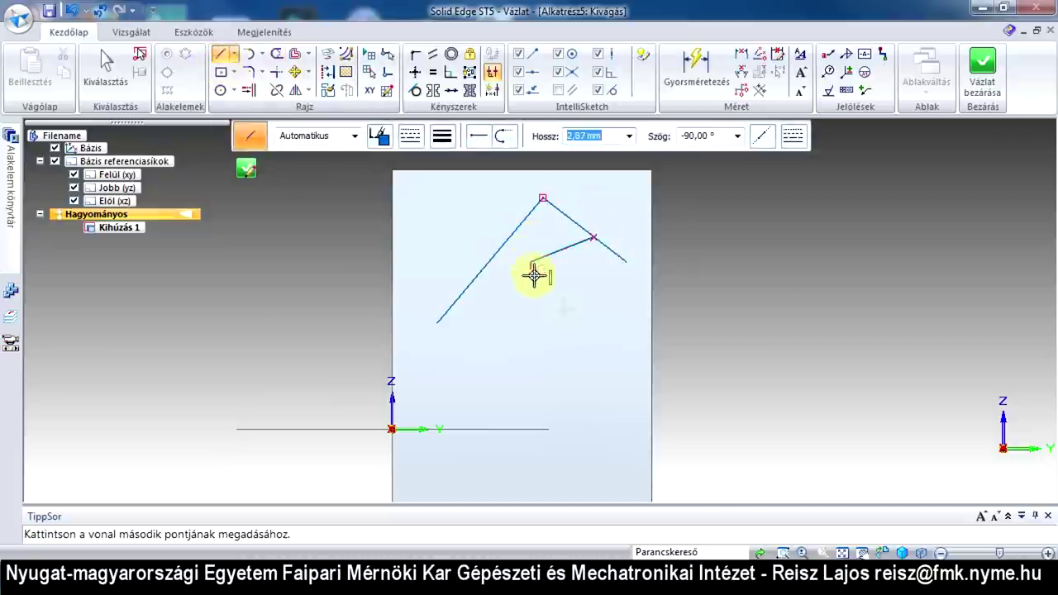
click(633, 248)
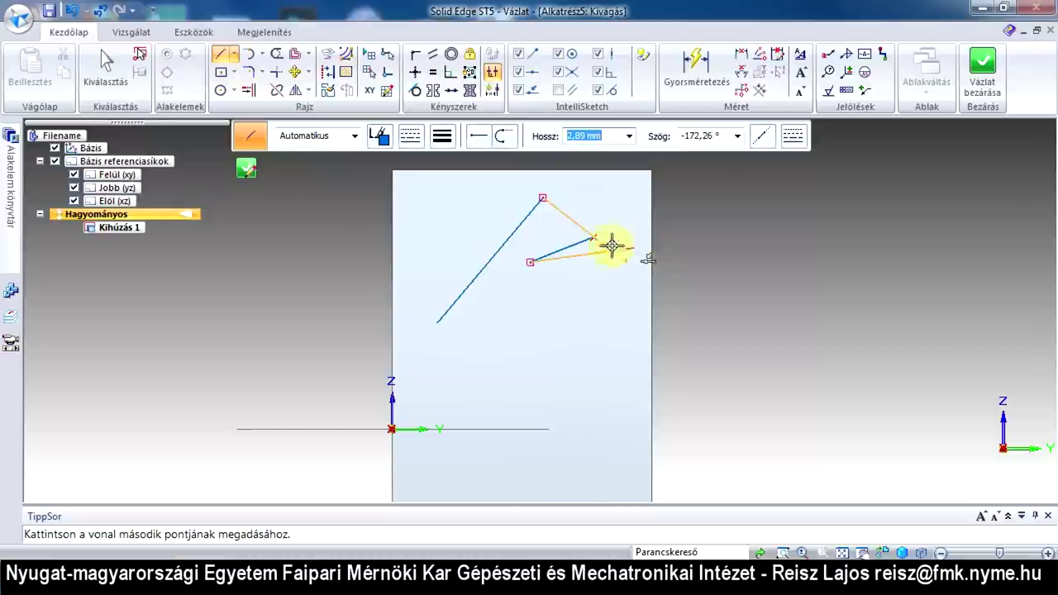
key(Escape)
Step: Trim the segment of the falling line that lies between its junctions with the two new connected lines
click(276, 54)
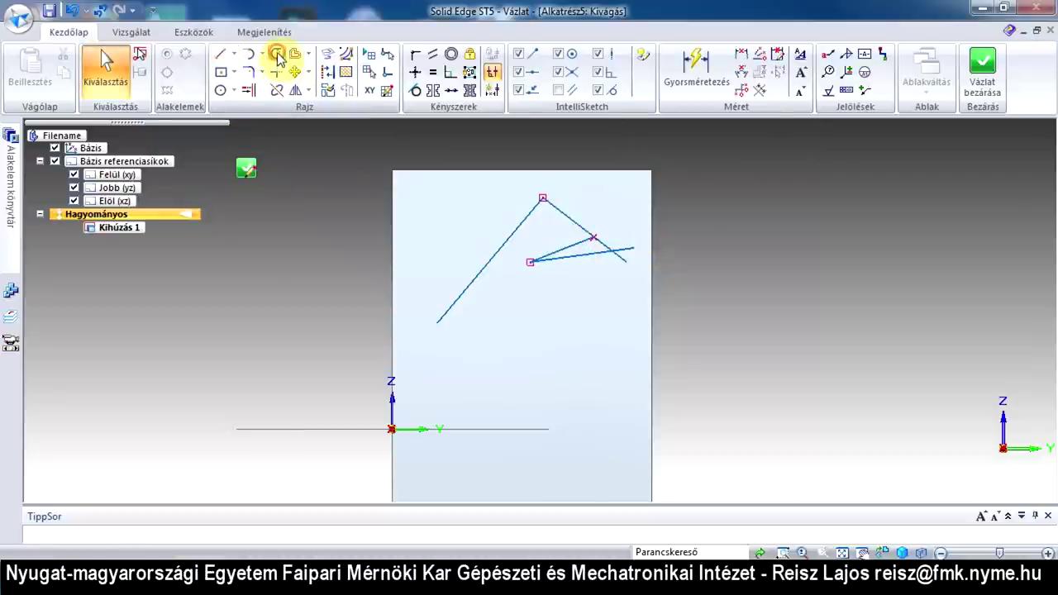
click(583, 223)
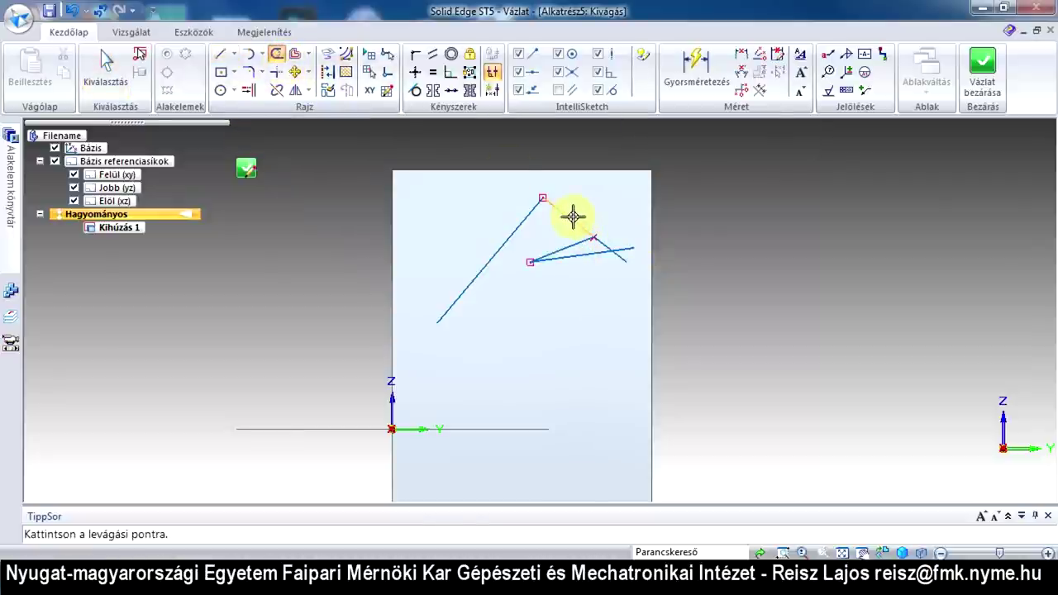
click(602, 240)
click(621, 263)
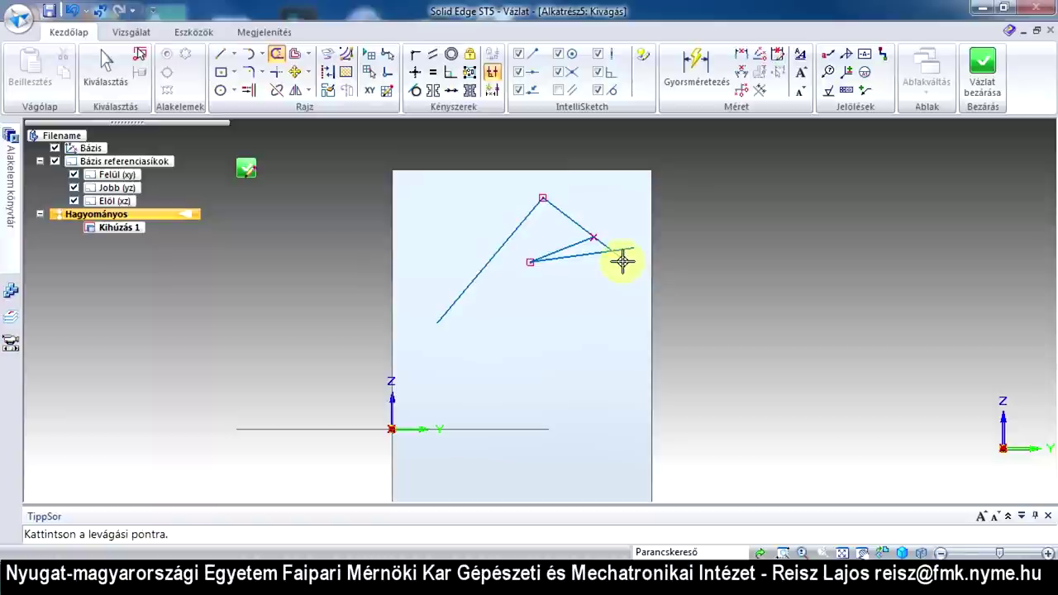
scroll(620, 262, up, 3)
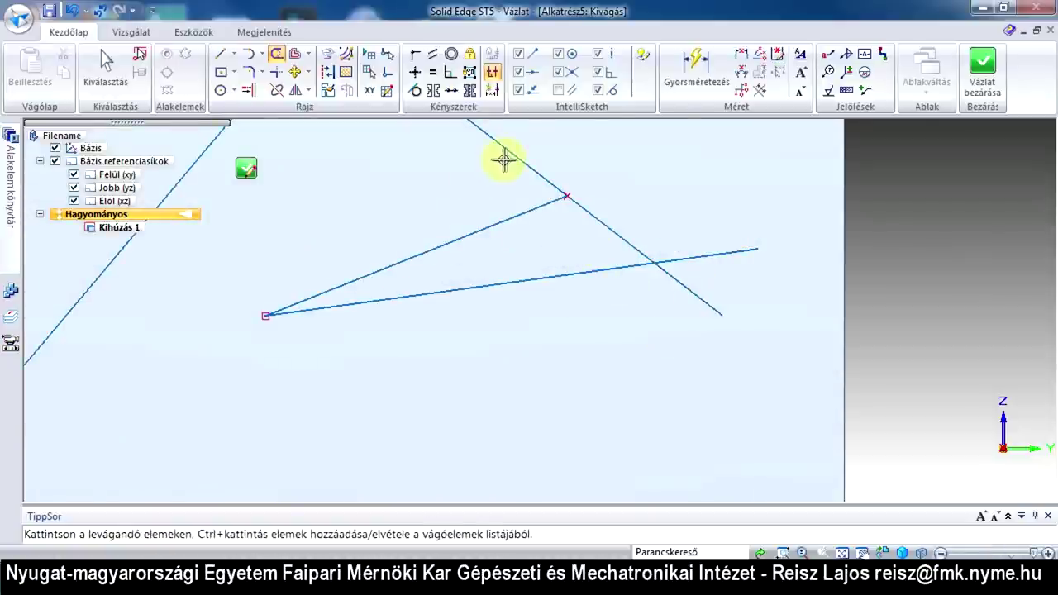
click(606, 223)
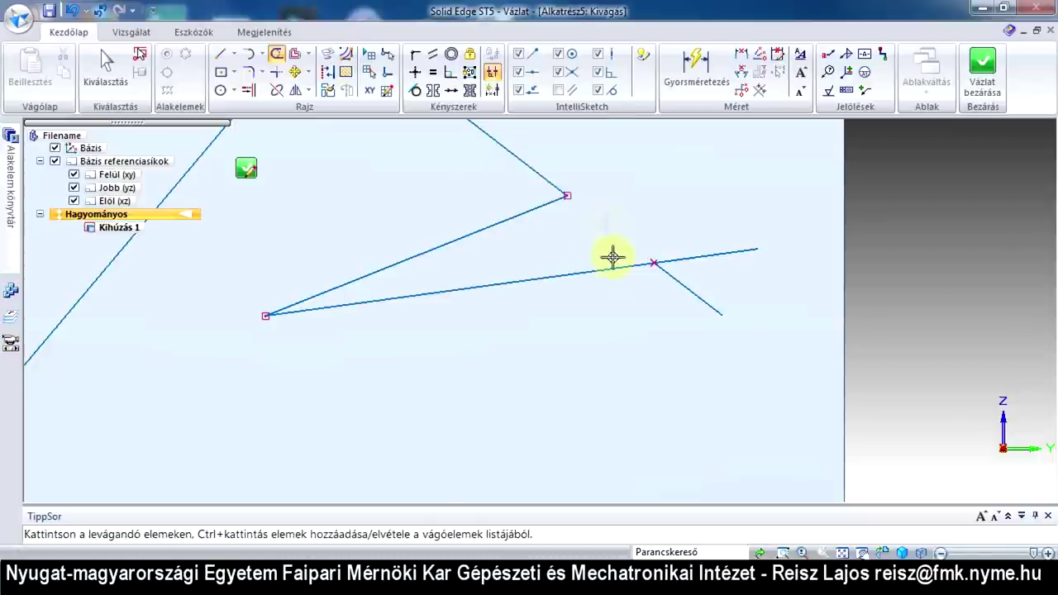
scroll(634, 307, down, 4)
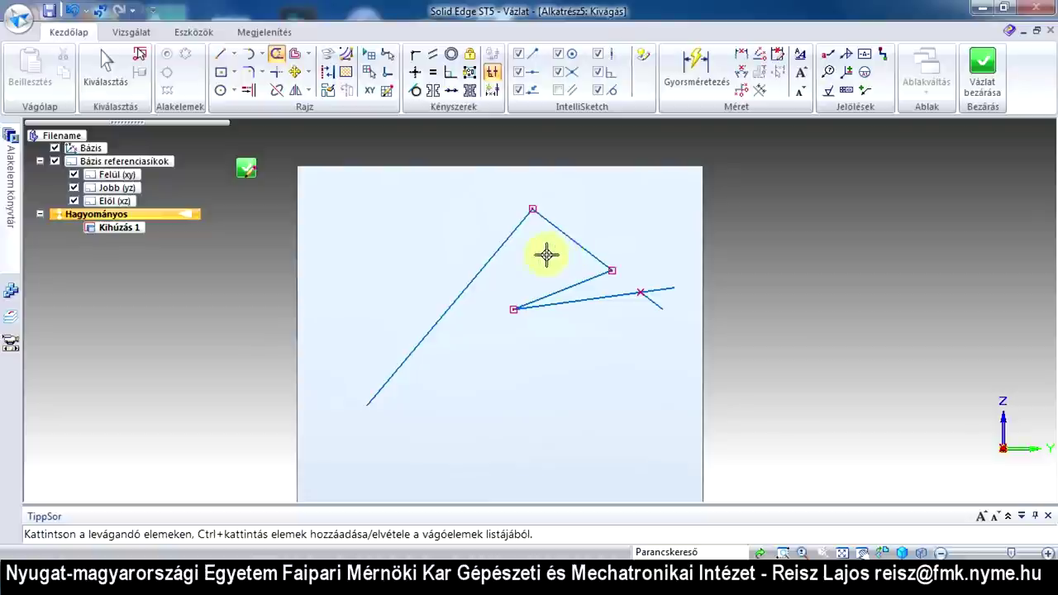
Step: Trim the lower connected line and the remaining short piece of the falling line to a common corner
click(276, 74)
scroll(649, 296, up, 3)
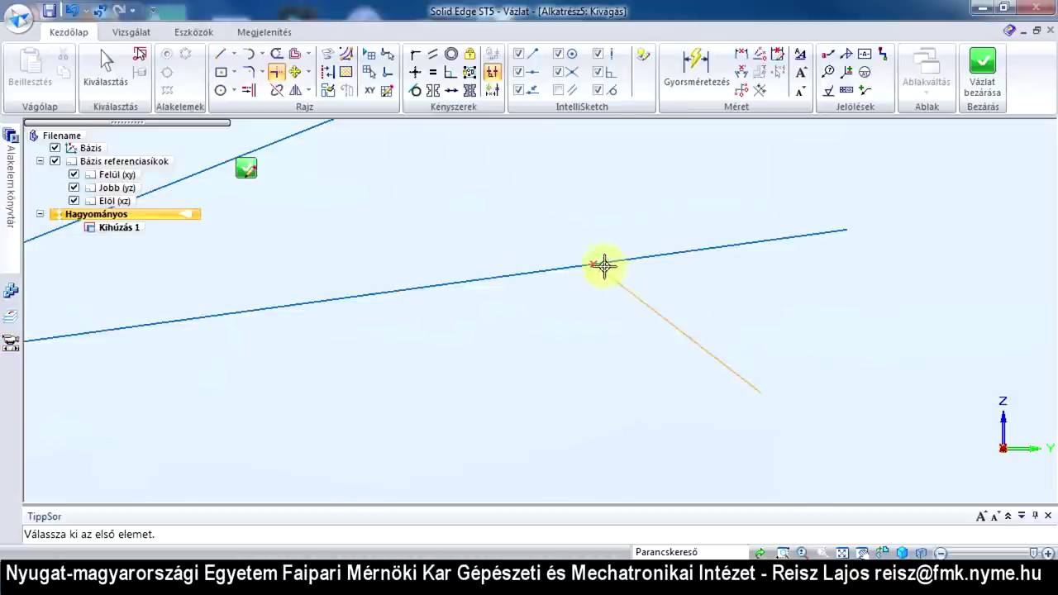
click(504, 277)
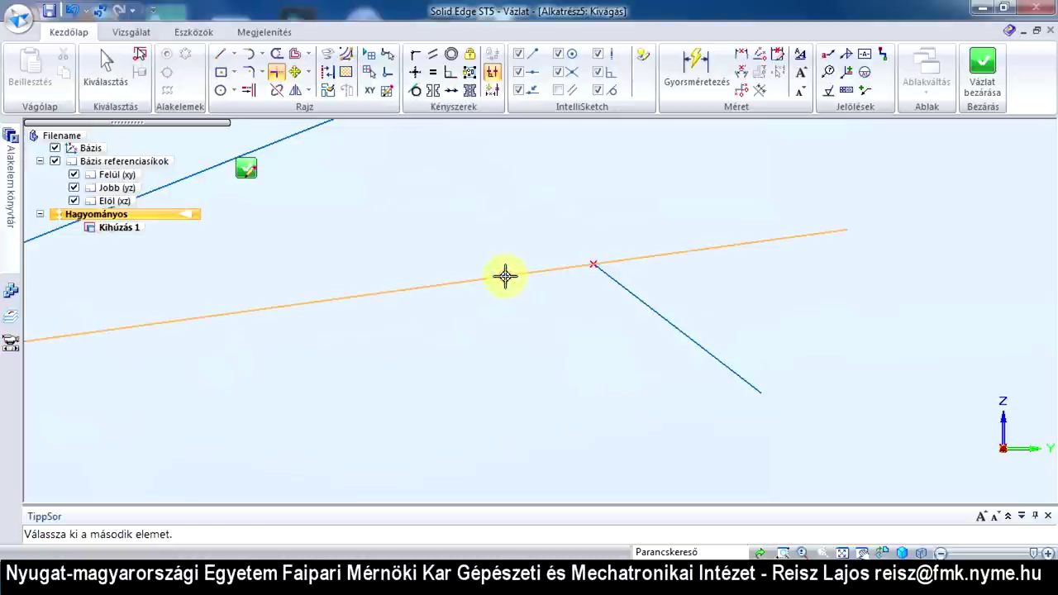
click(652, 308)
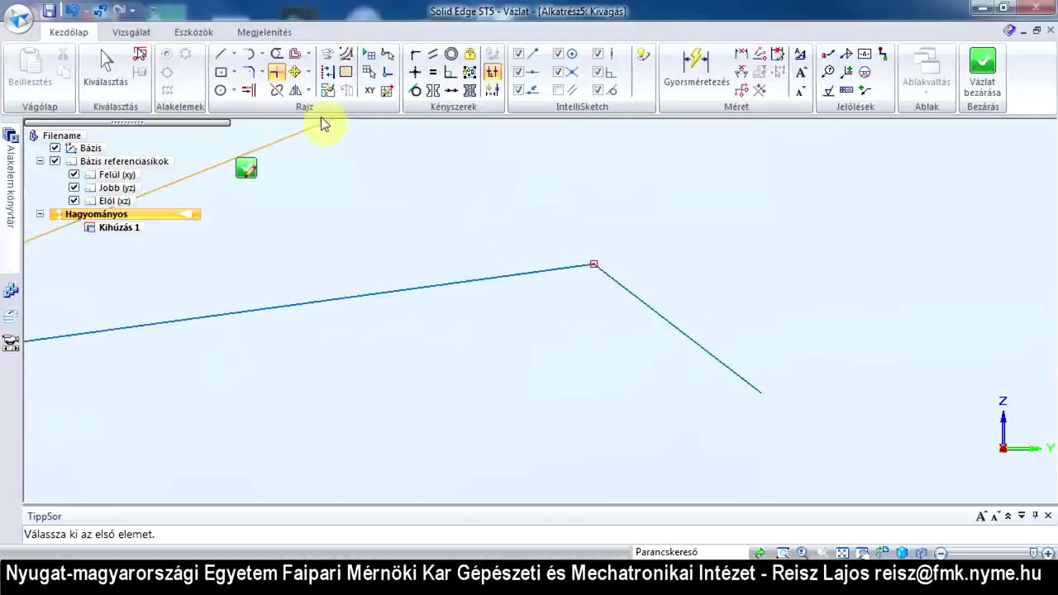
Step: Try the Éllánc (chain) selection mode of the Offset tool, and return it to Egyes elem (single element)
click(314, 55)
click(312, 55)
click(295, 54)
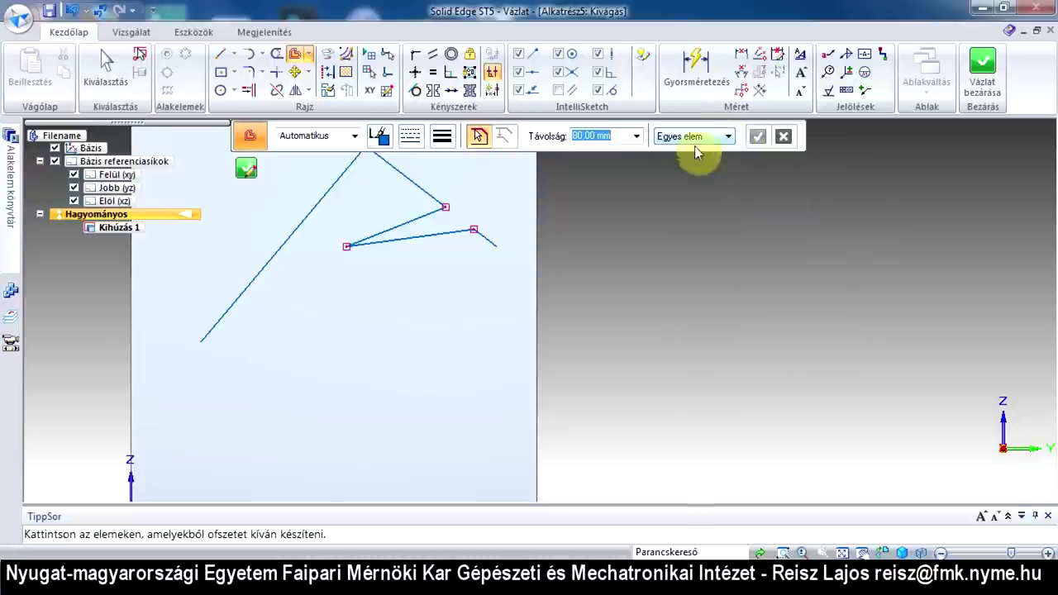
click(729, 137)
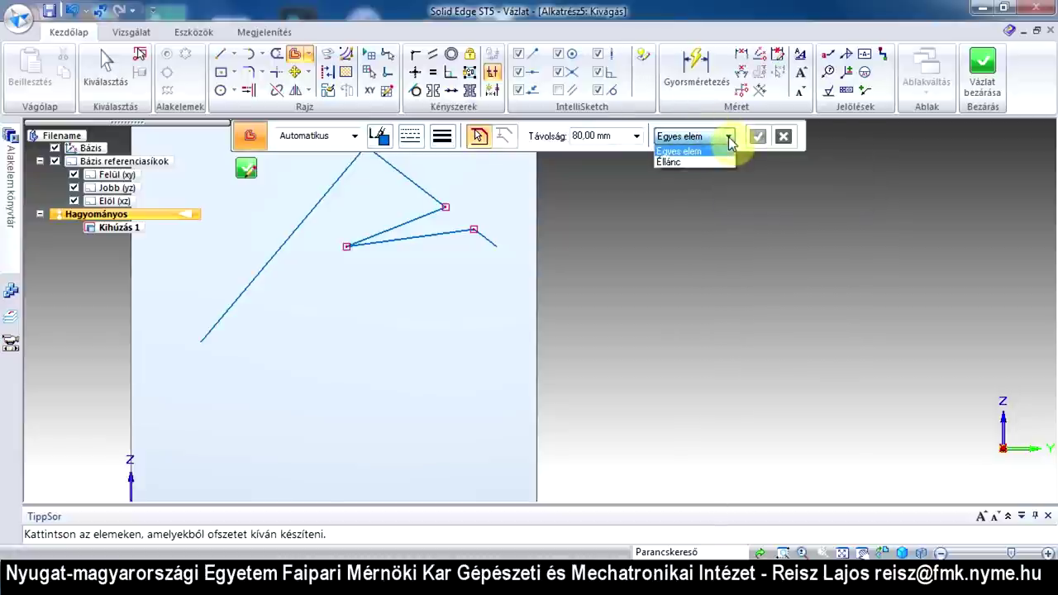
click(688, 160)
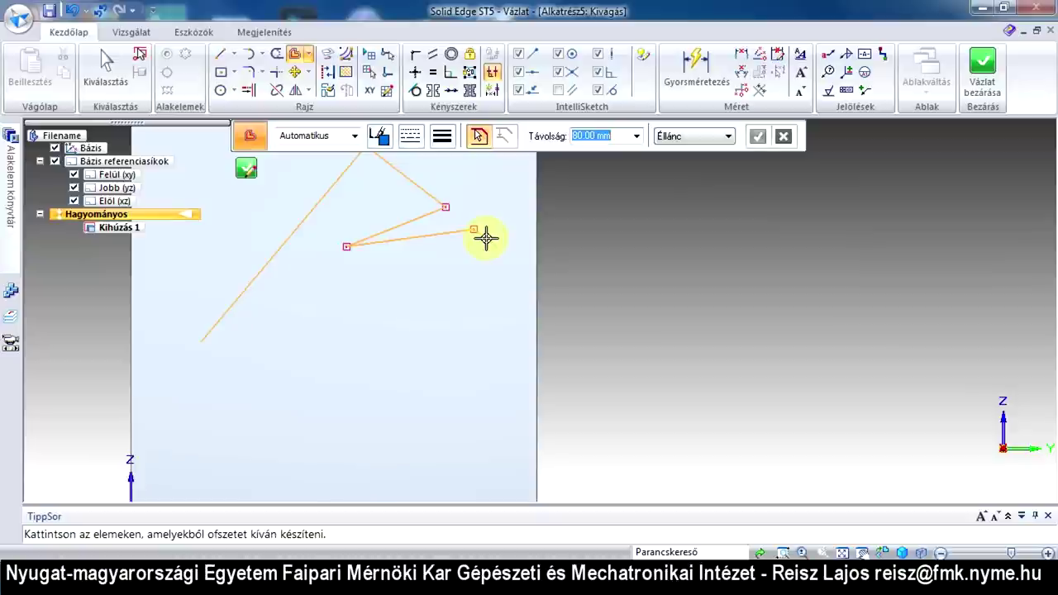
click(691, 137)
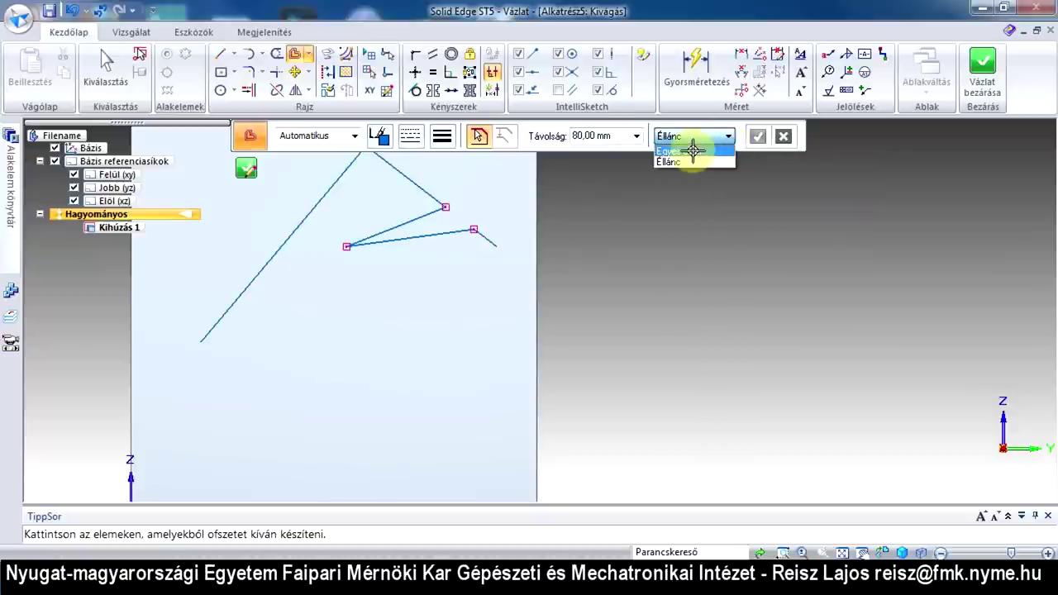
click(692, 150)
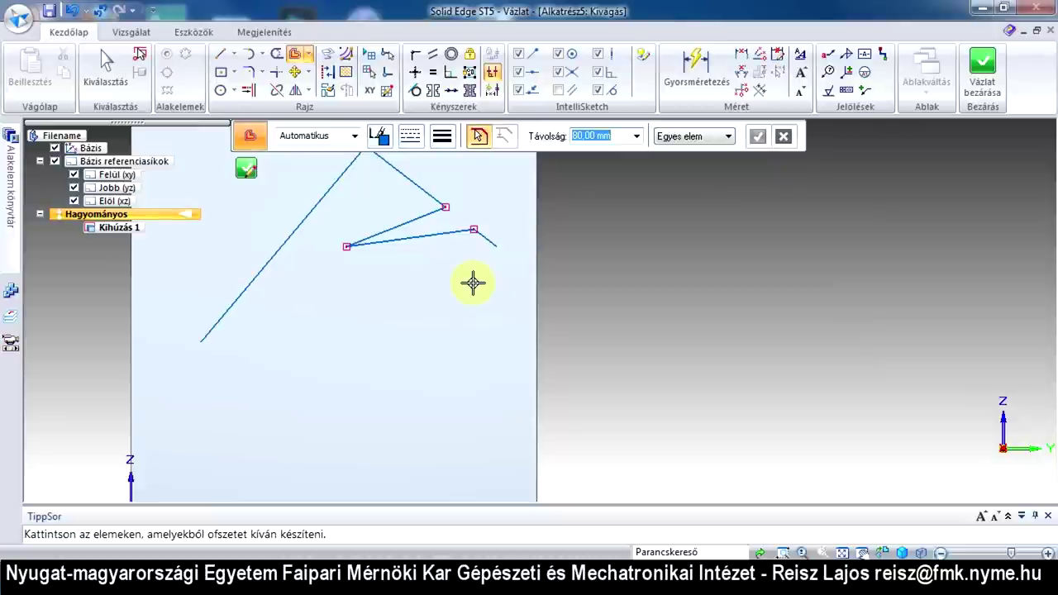
Step: Offset the two lines of the sharp zigzag corner and the short end line outward by 10 mm
click(466, 233)
click(448, 234)
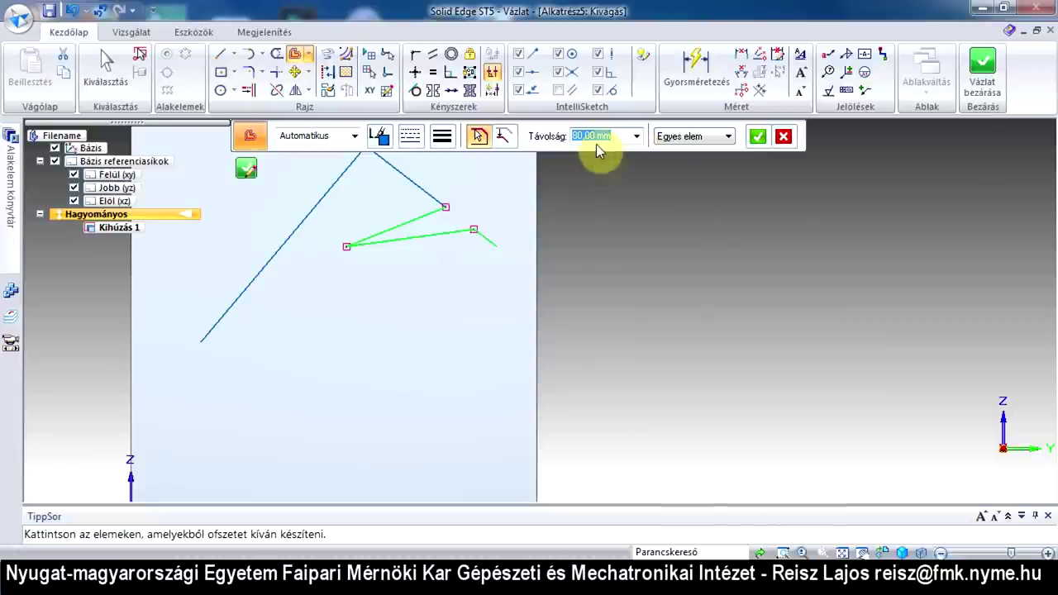
text(10)
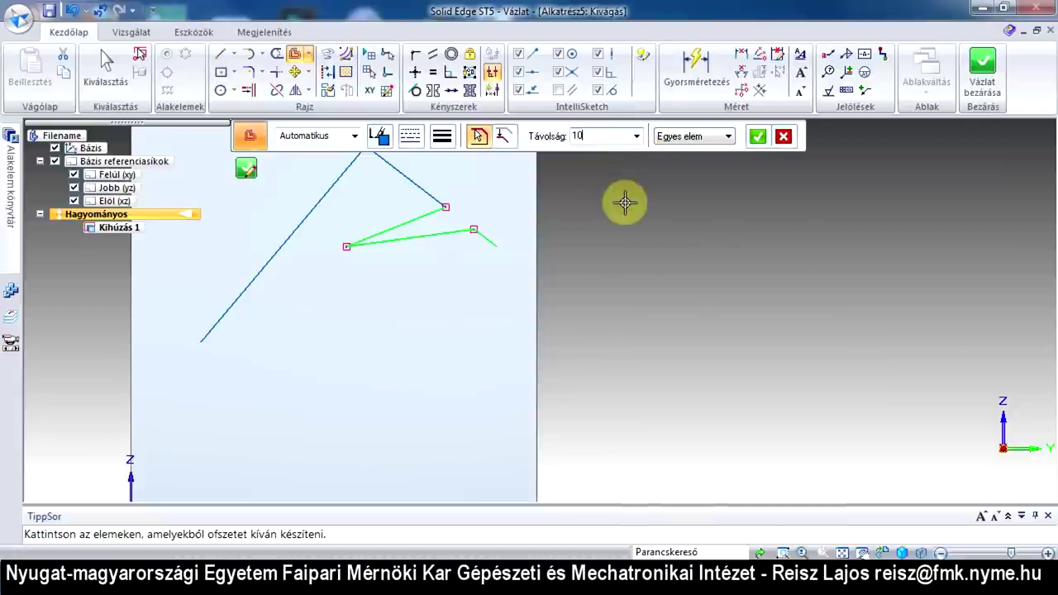
click(757, 136)
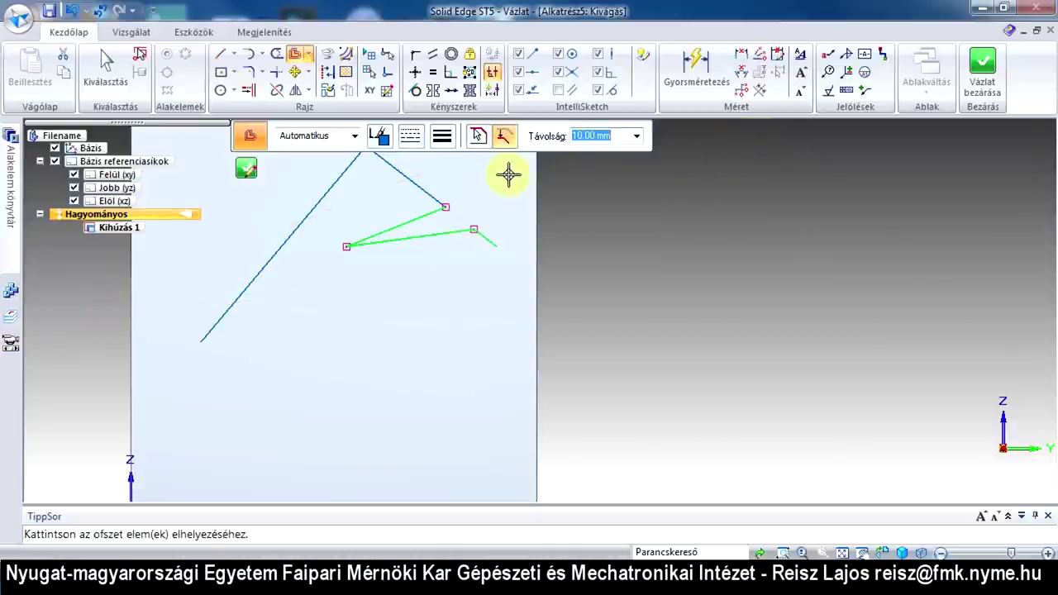
scroll(463, 260, down, 5)
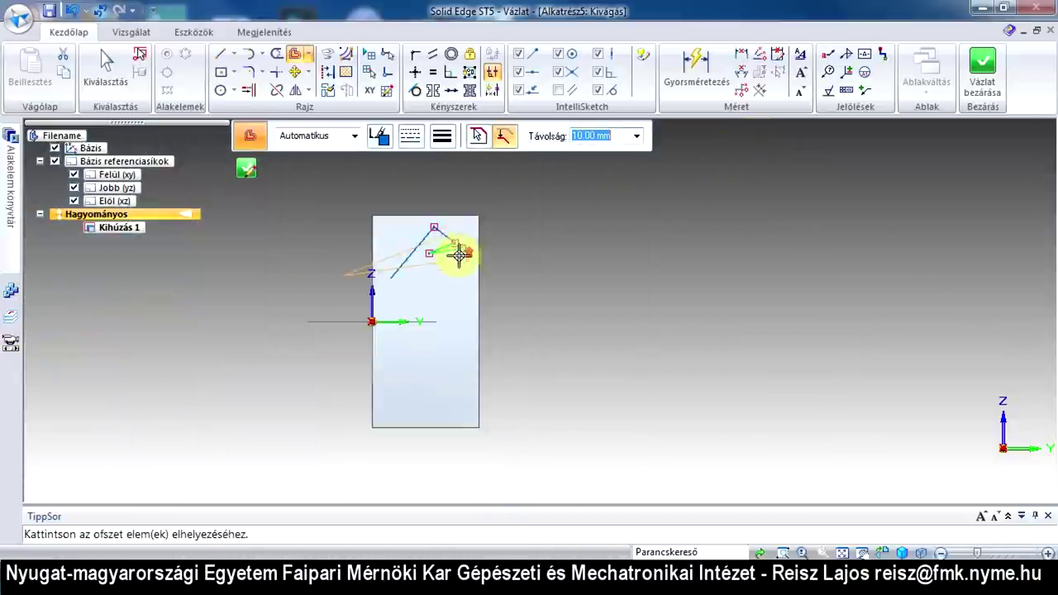
scroll(449, 225, up, 4)
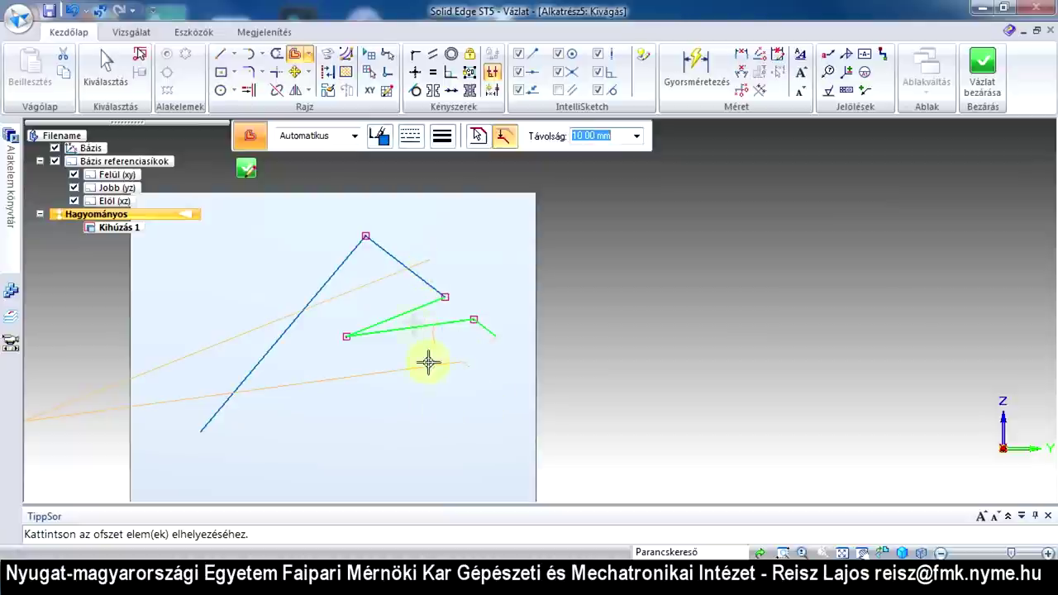
click(389, 264)
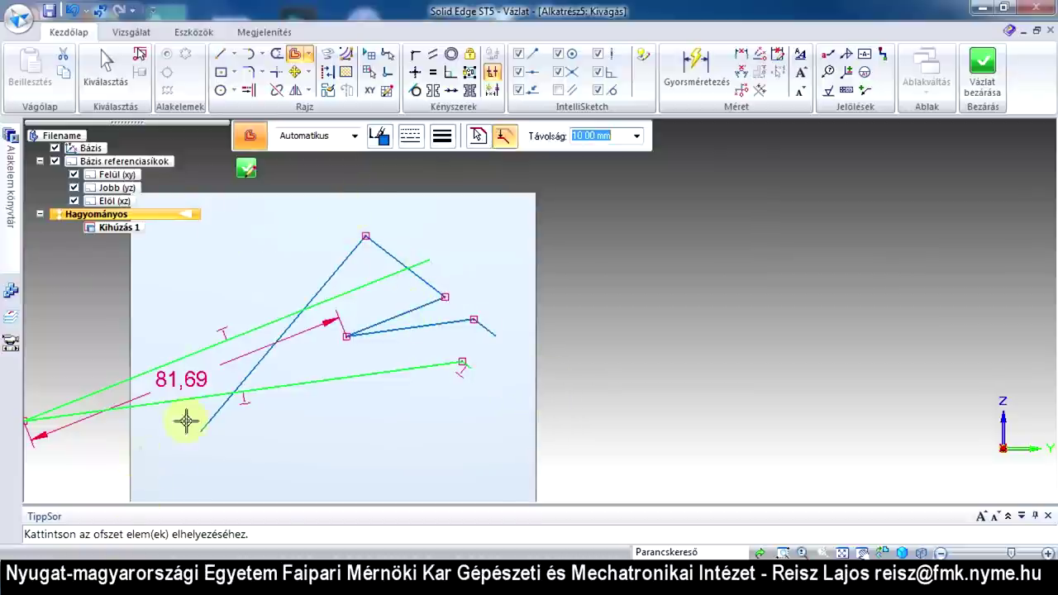
click(419, 426)
key(Escape)
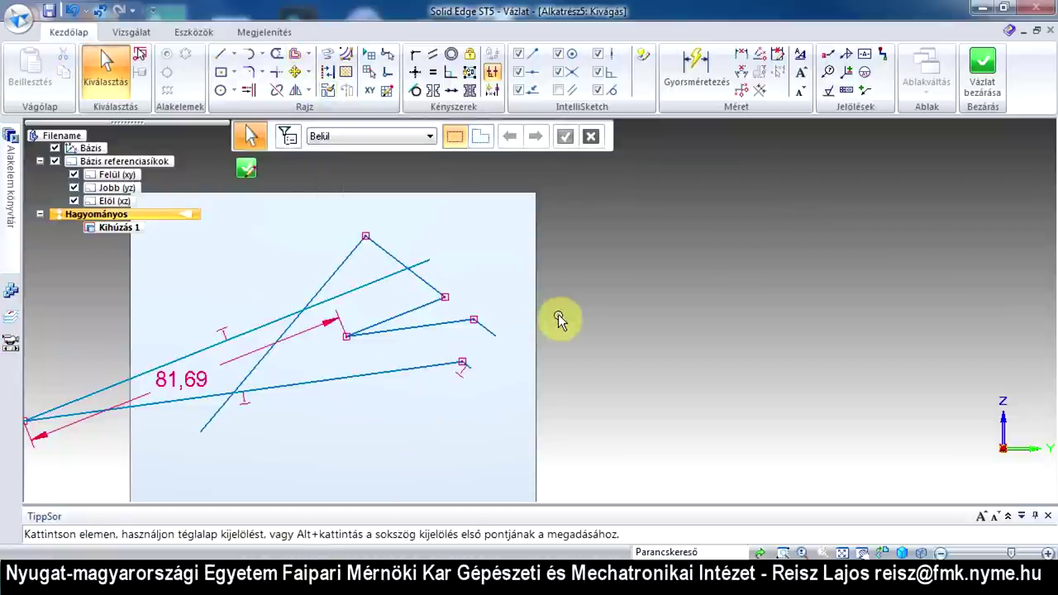
Step: Remove all the practice lines and their offset copies from the sketch with Trim
scroll(559, 321, down, 2)
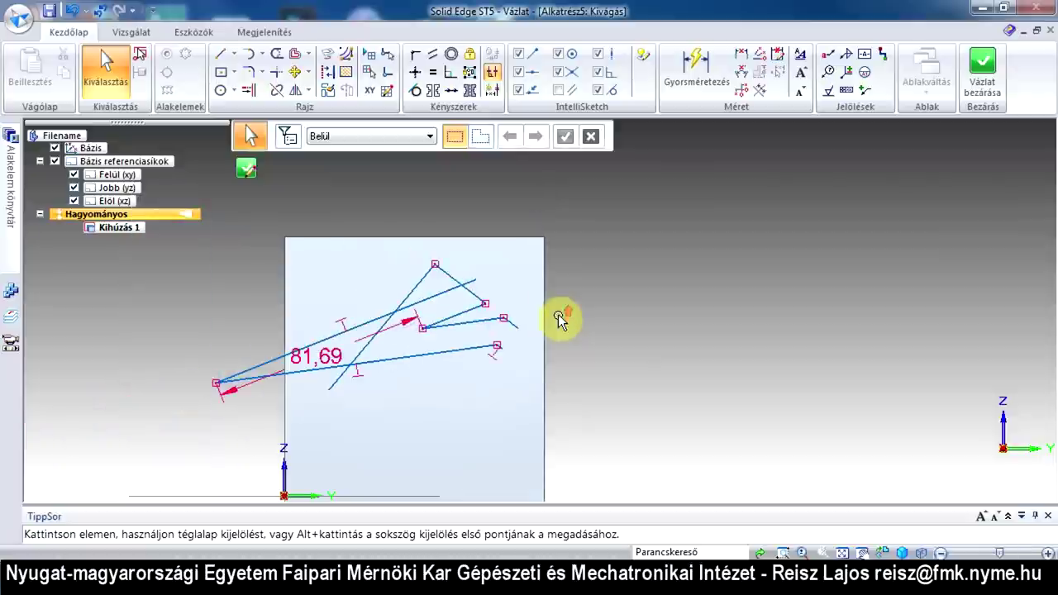
click(279, 53)
mouse_move(325, 274)
mouse_down()
mouse_move(349, 314)
mouse_move(421, 315)
mouse_move(472, 347)
mouse_move(487, 378)
mouse_move(519, 304)
mouse_move(413, 319)
mouse_move(325, 361)
mouse_move(347, 368)
mouse_up()
mouse_move(503, 347)
mouse_down()
mouse_move(482, 368)
mouse_move(498, 300)
mouse_move(476, 338)
mouse_move(477, 293)
mouse_move(459, 273)
mouse_up()
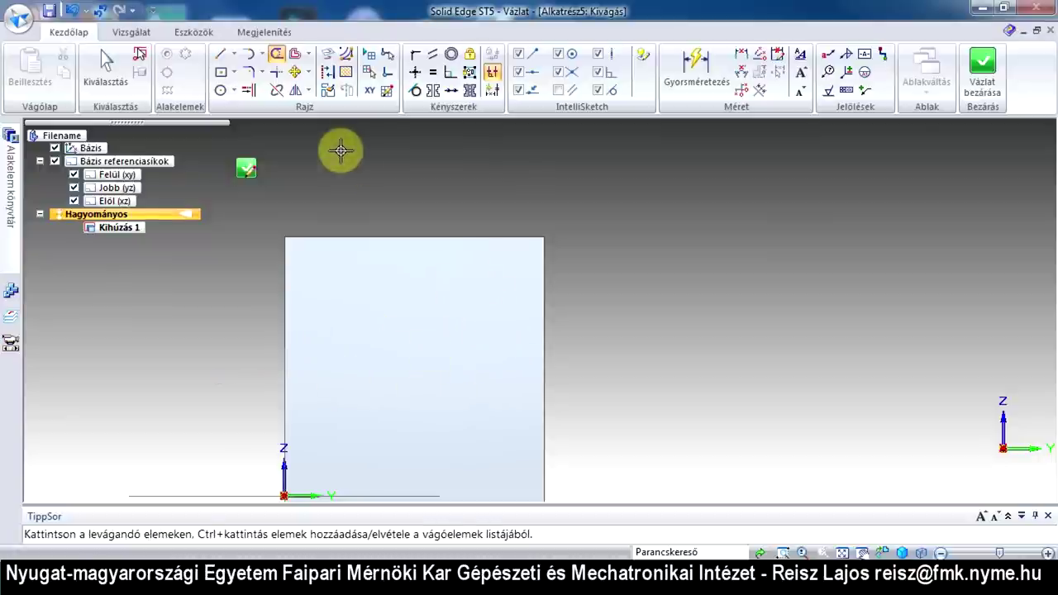
Step: Draw a stepped chain of three connected lines beside the block, horizontal, vertical and horizontal, the last about 39 mm long
click(219, 56)
click(619, 275)
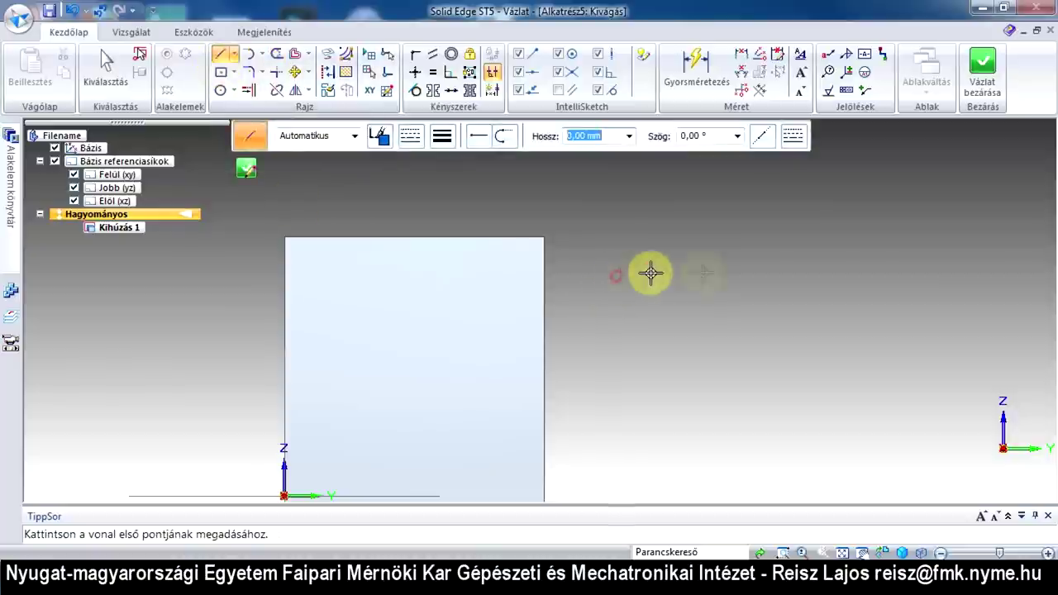
click(724, 276)
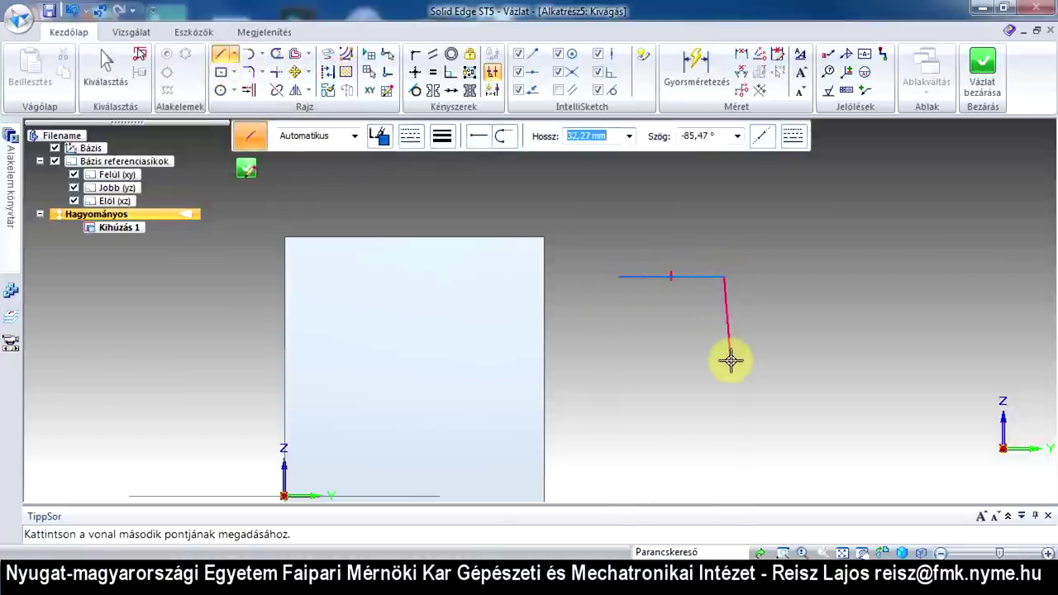
click(724, 363)
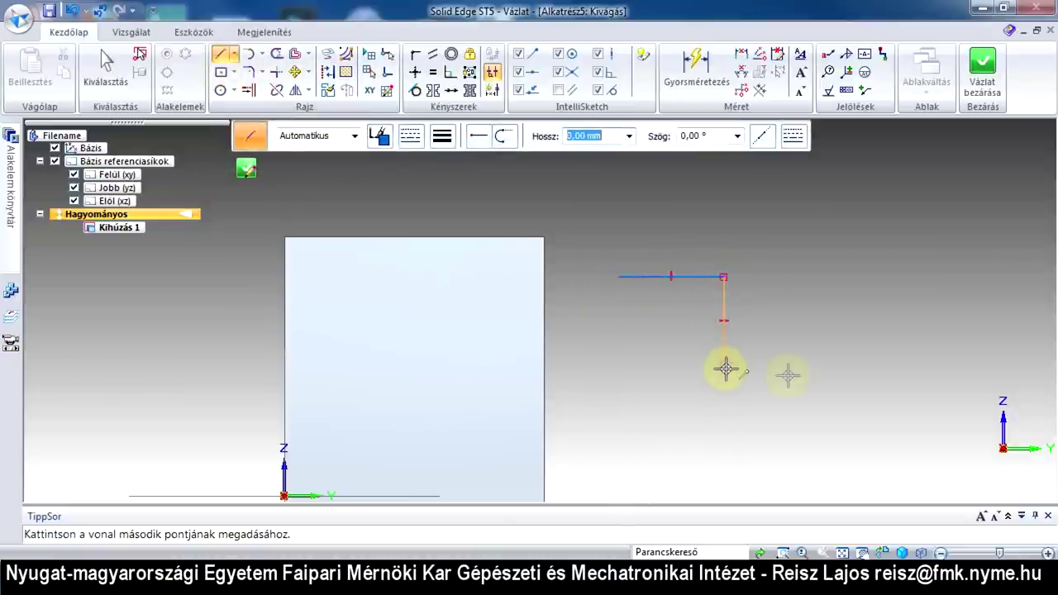
click(824, 362)
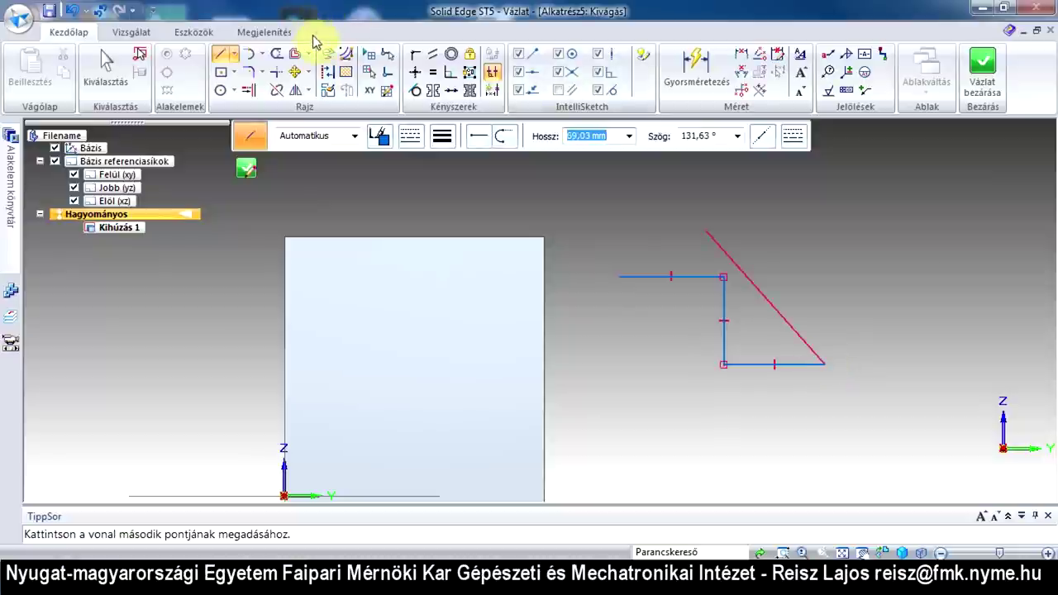
key(Escape)
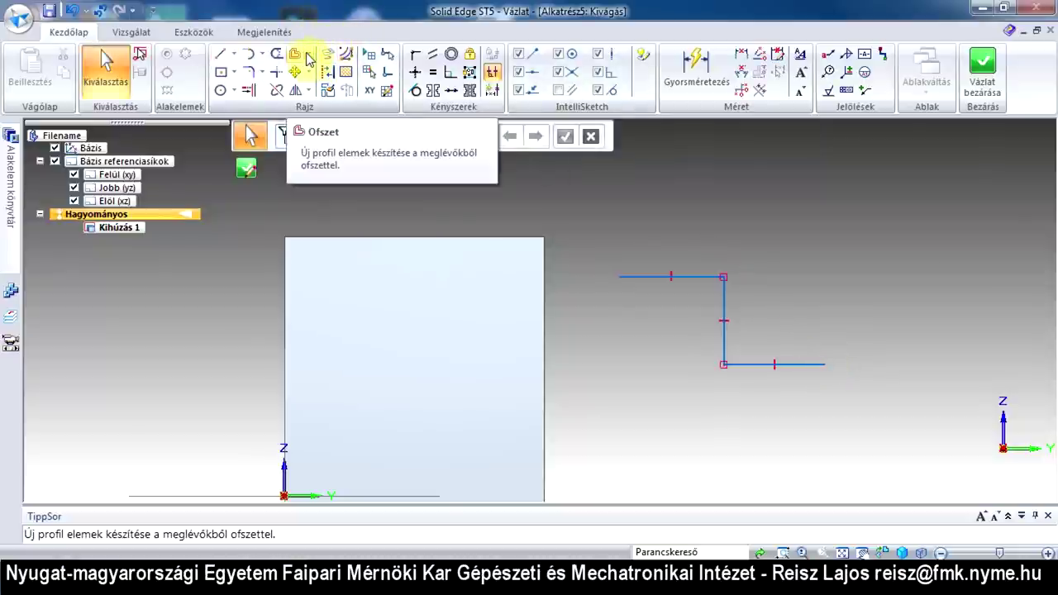
Step: Configure a symmetric offset of 12.70 mm width and 6.35 mm radius with the Ofszet körív (offset arc) end type
click(309, 56)
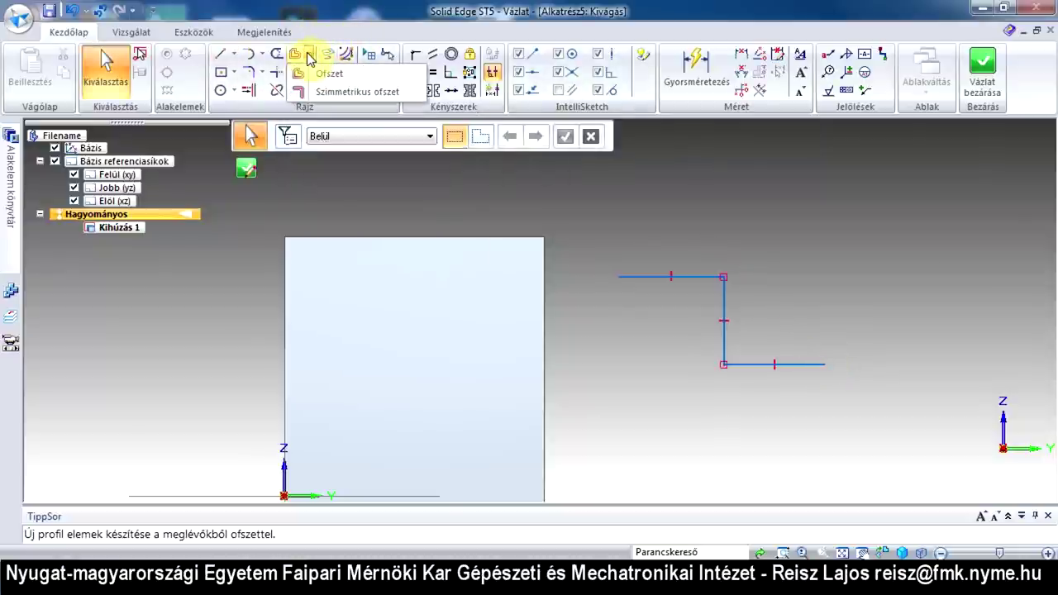
click(344, 91)
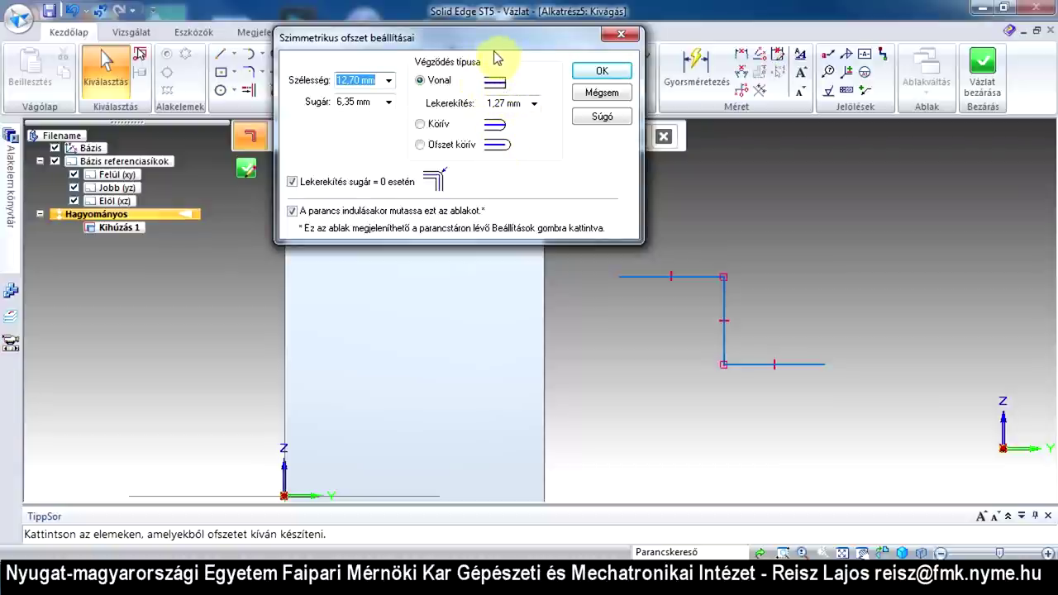
click(418, 126)
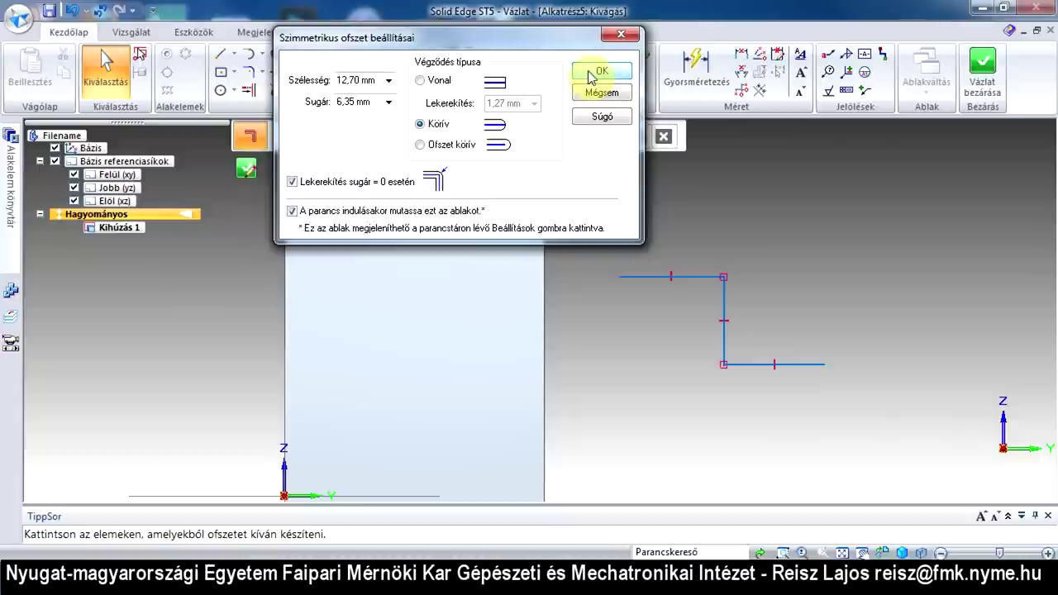
click(419, 146)
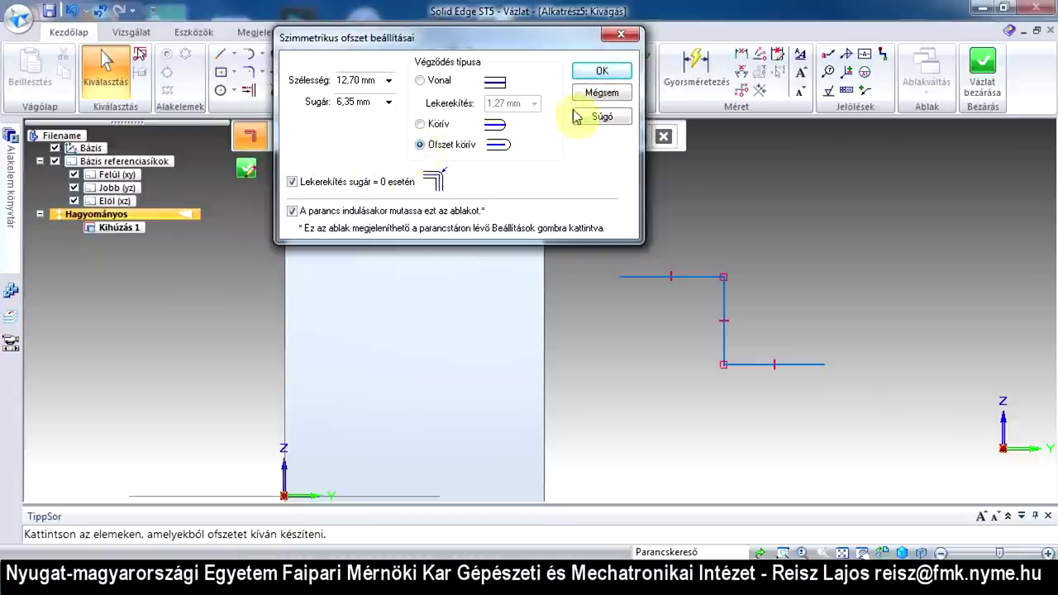
click(592, 73)
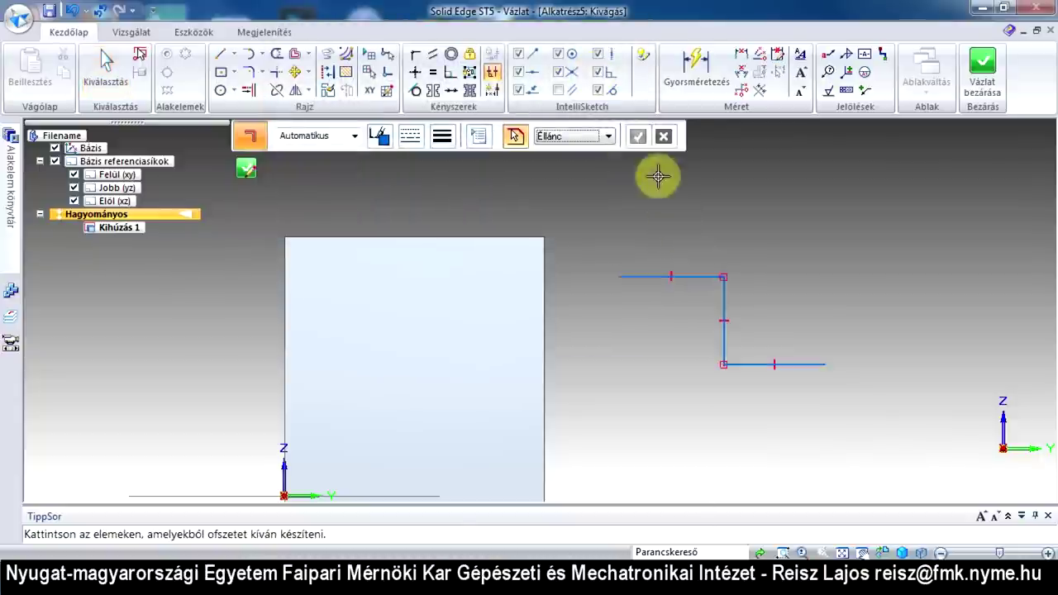
Step: Apply the symmetric offset to the whole stepped line using the Éllánc (chain) selection mode
click(608, 136)
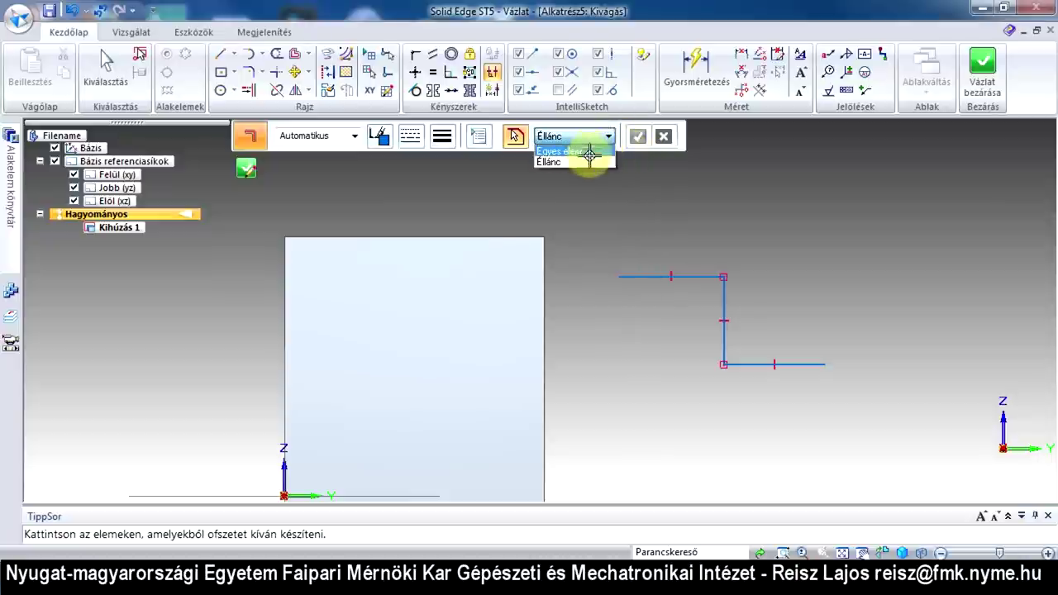
click(583, 162)
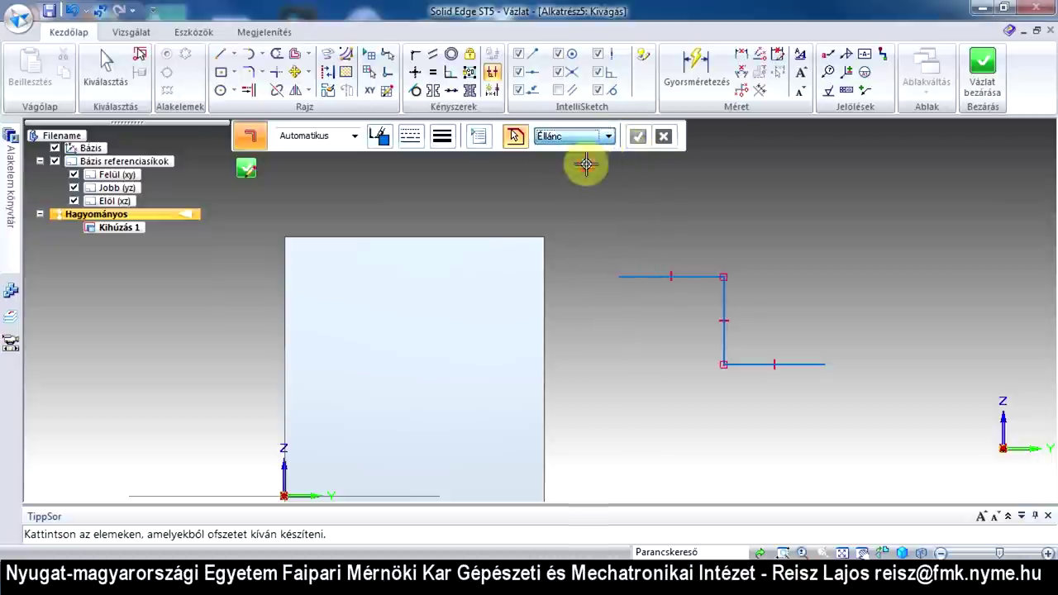
click(693, 274)
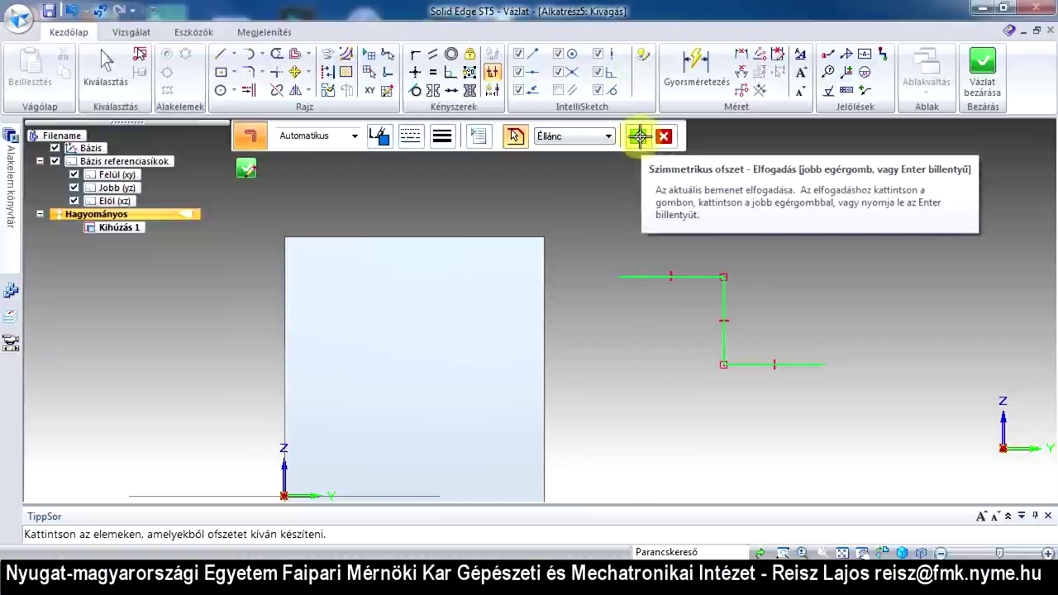
click(640, 137)
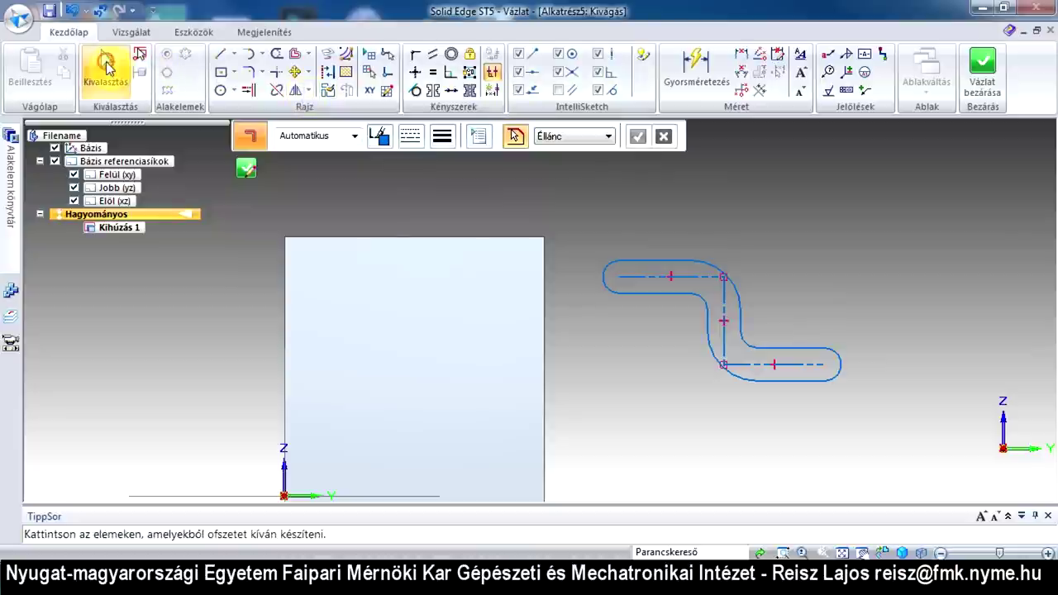
Step: Delete the three dashed centre lines inside the offset outline
click(106, 70)
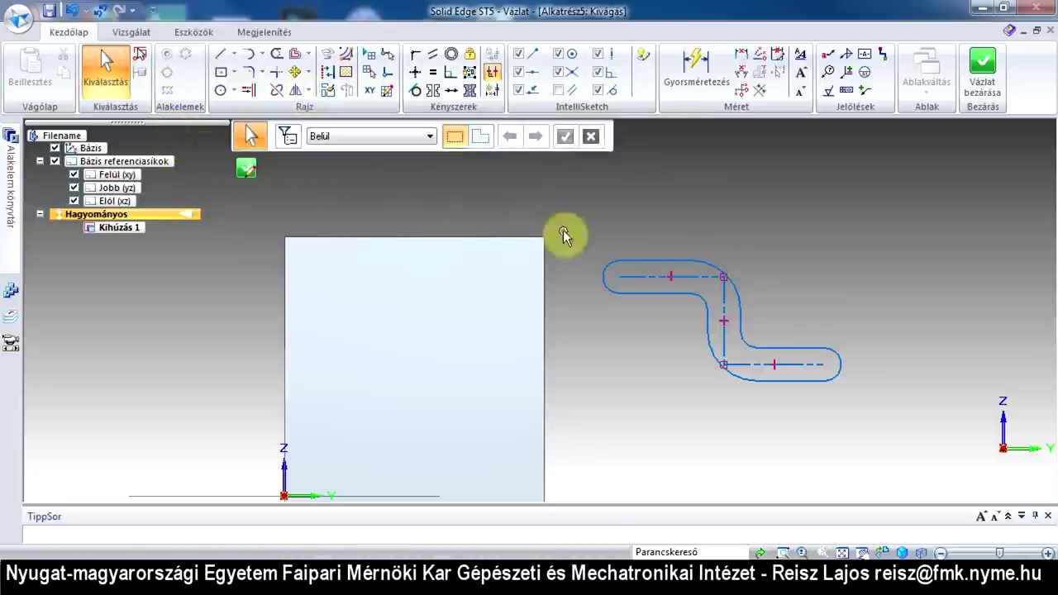
click(641, 262)
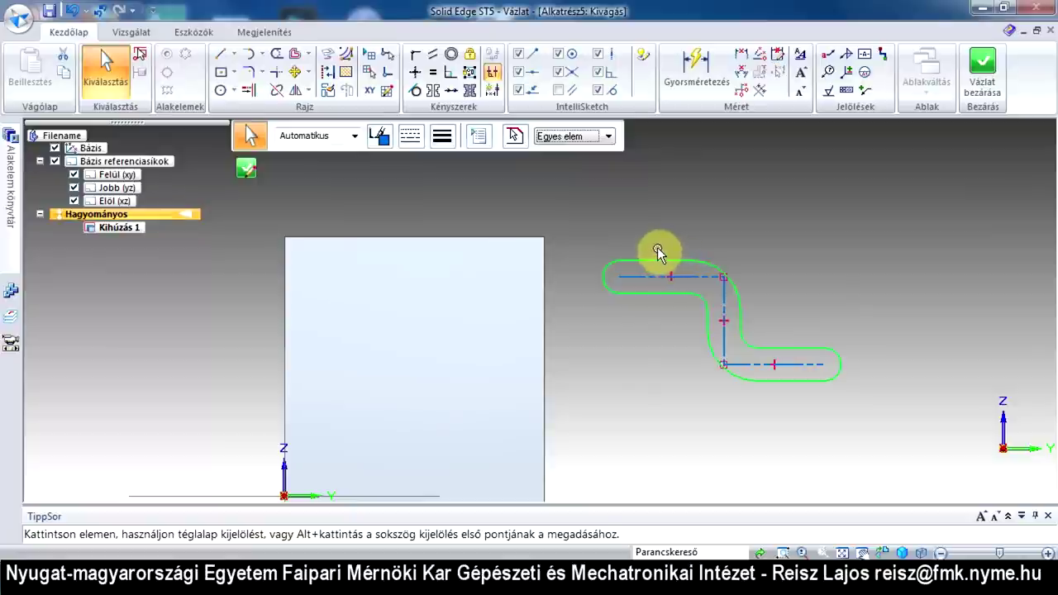
click(657, 248)
click(685, 277)
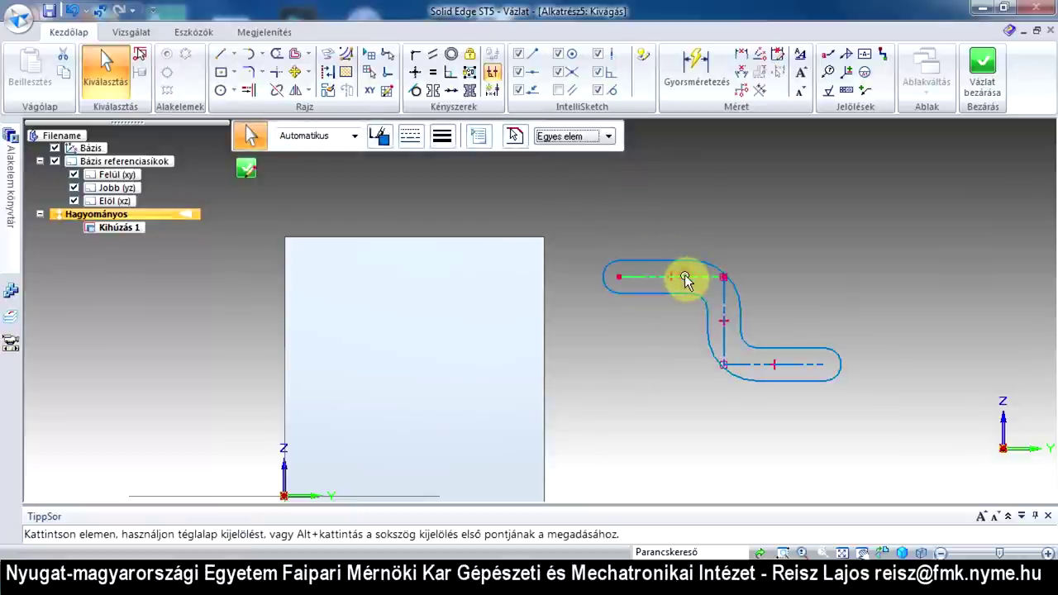
click(715, 297)
click(725, 301)
click(746, 361)
click(752, 364)
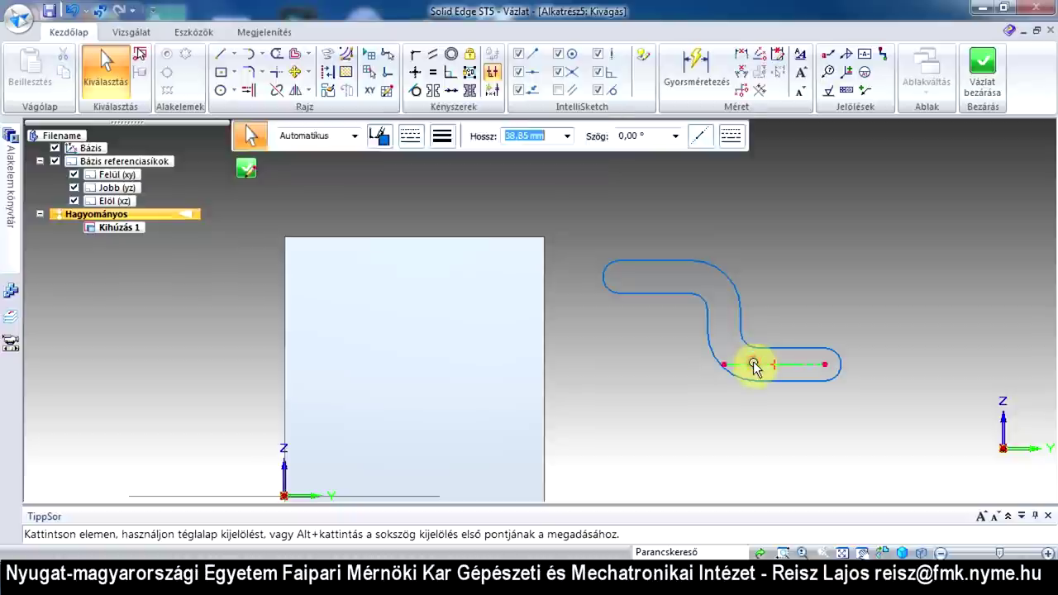
key(Delete)
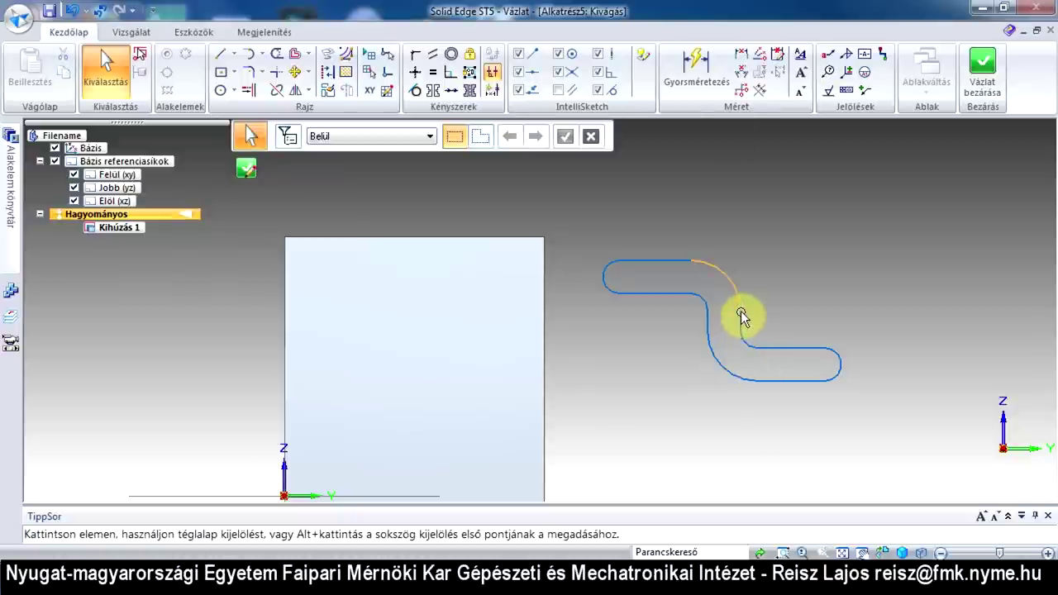
Step: Examine individual arcs and lines of the offset outline by selecting them, and delete the entire outline
click(728, 288)
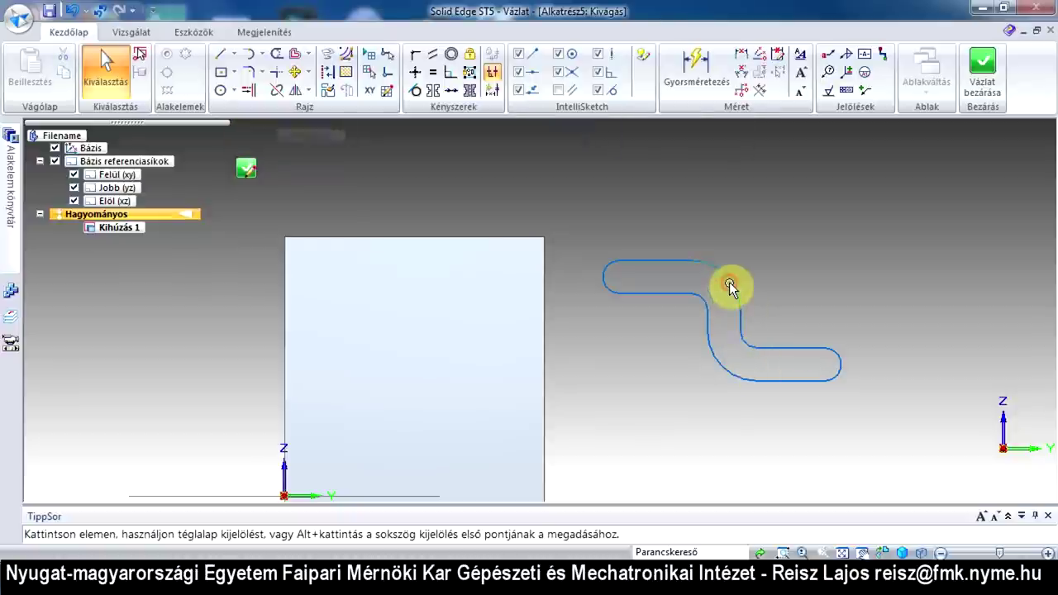
click(657, 263)
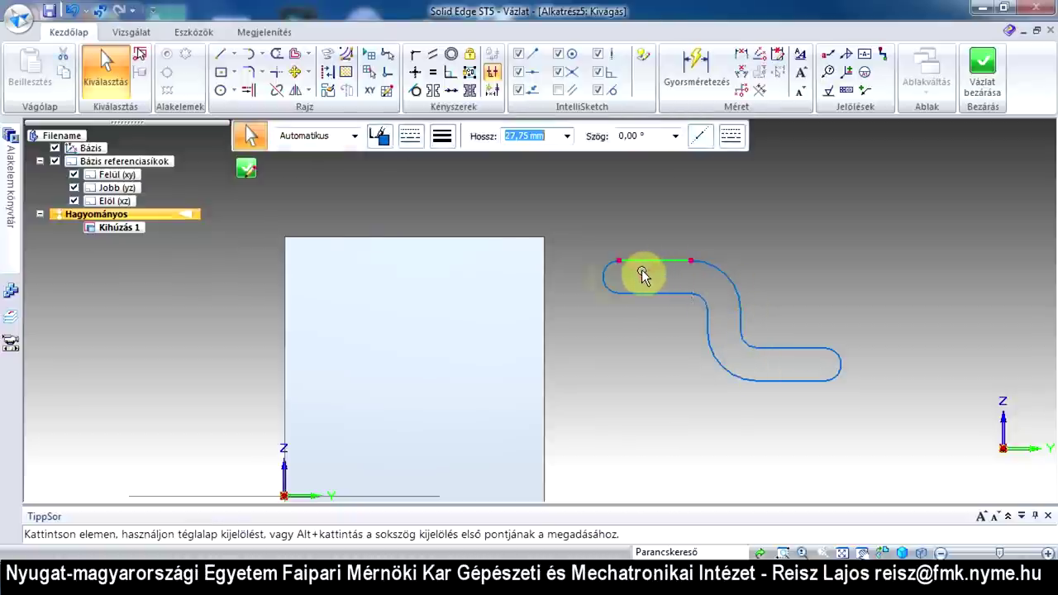
click(605, 279)
click(657, 295)
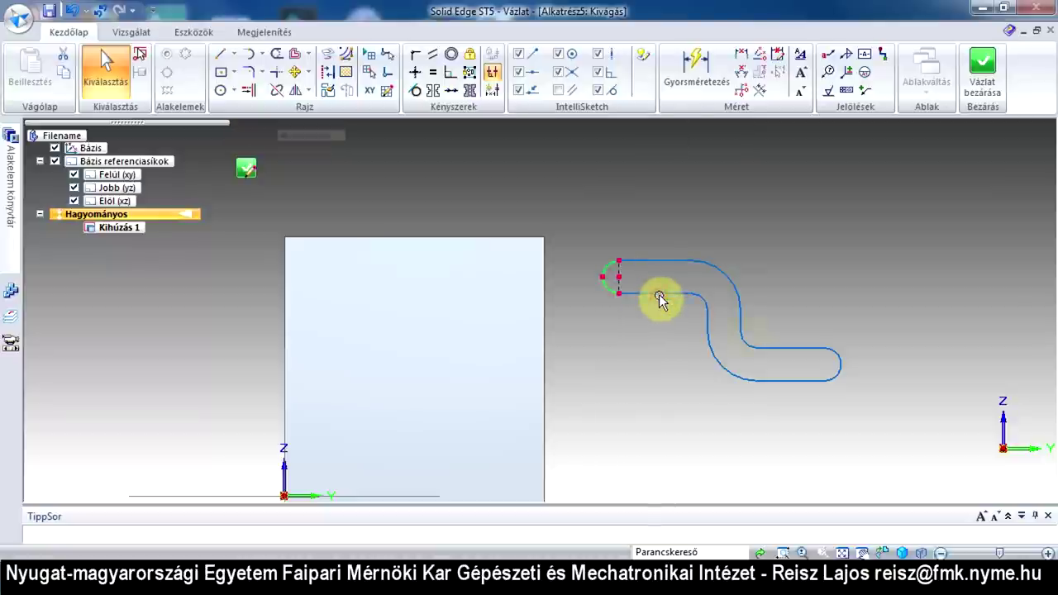
click(647, 343)
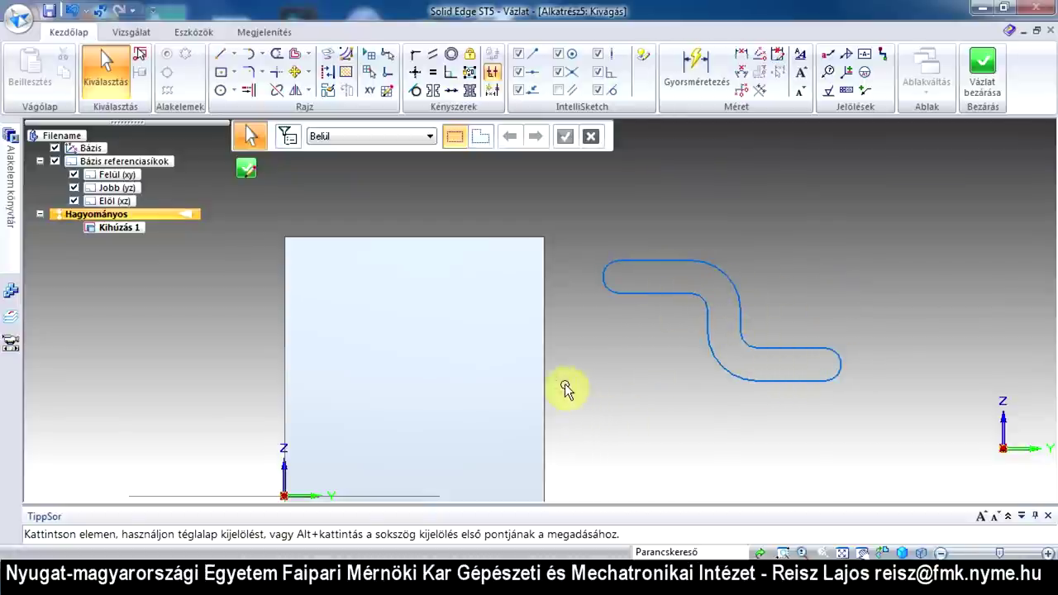
drag(560, 386, 907, 165)
key(Delete)
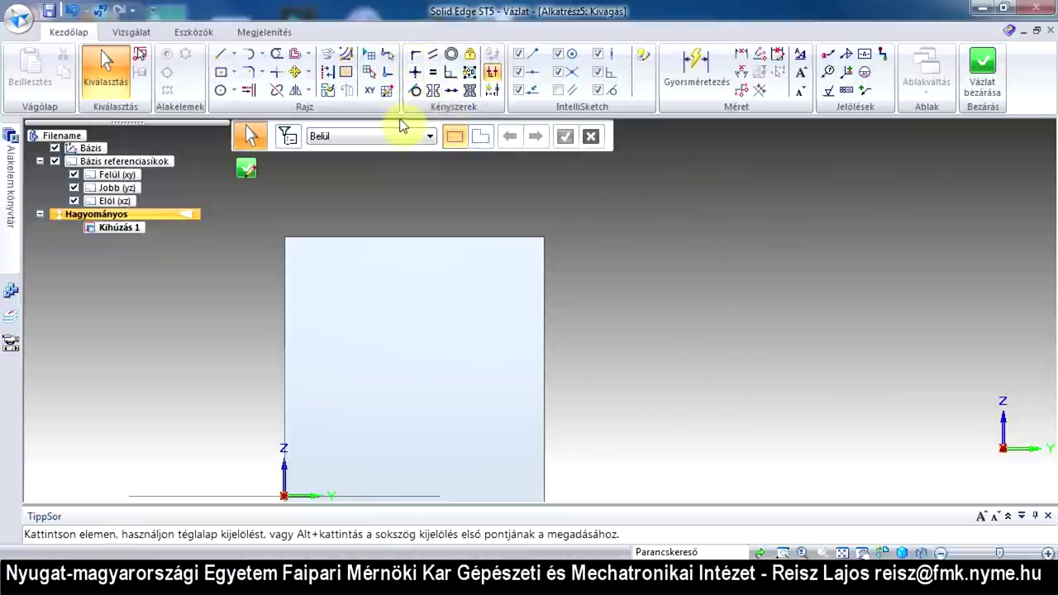
Step: Draw two separate slanted lines on the block's face, one rising on the left and one steeply falling on the right
click(308, 76)
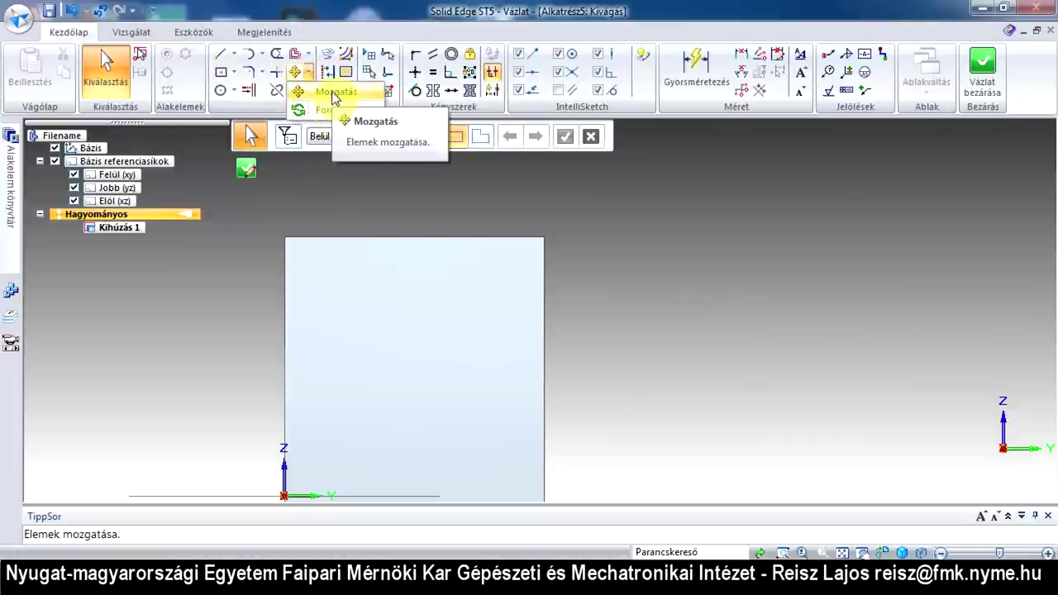
click(221, 57)
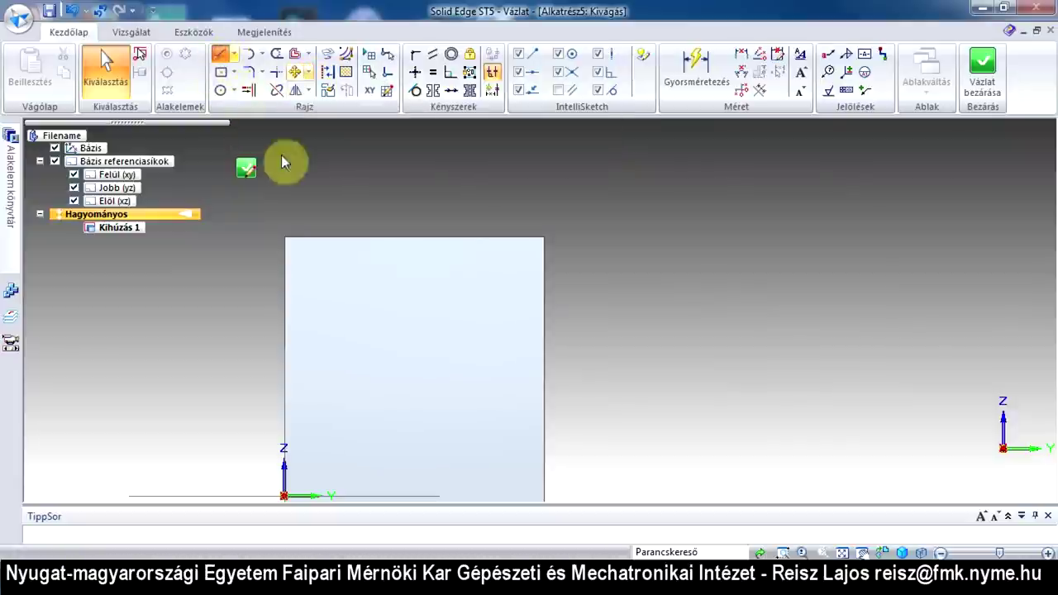
click(334, 333)
double_click(396, 265)
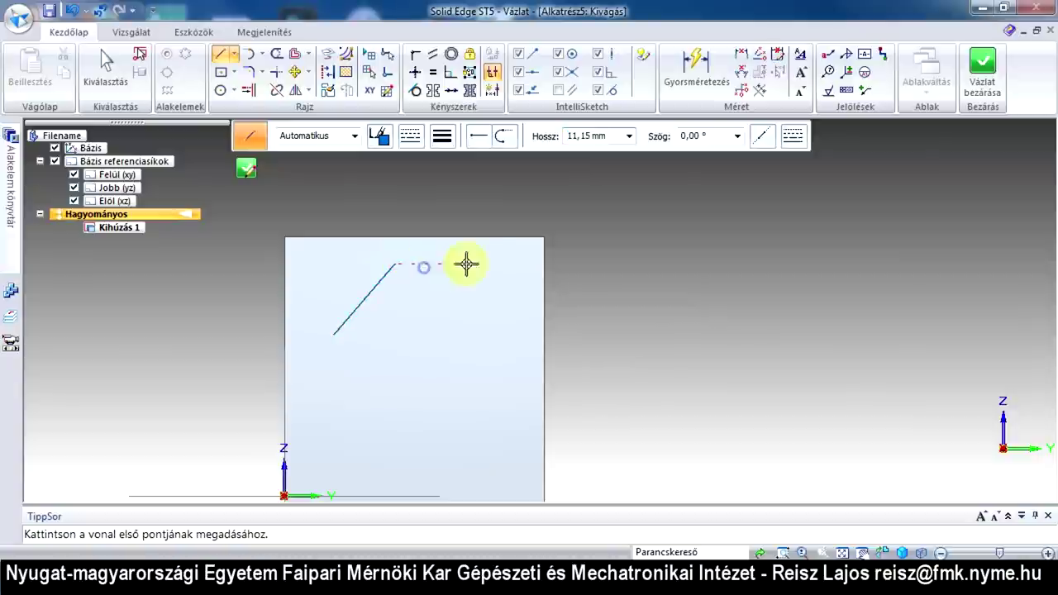
click(479, 258)
double_click(496, 344)
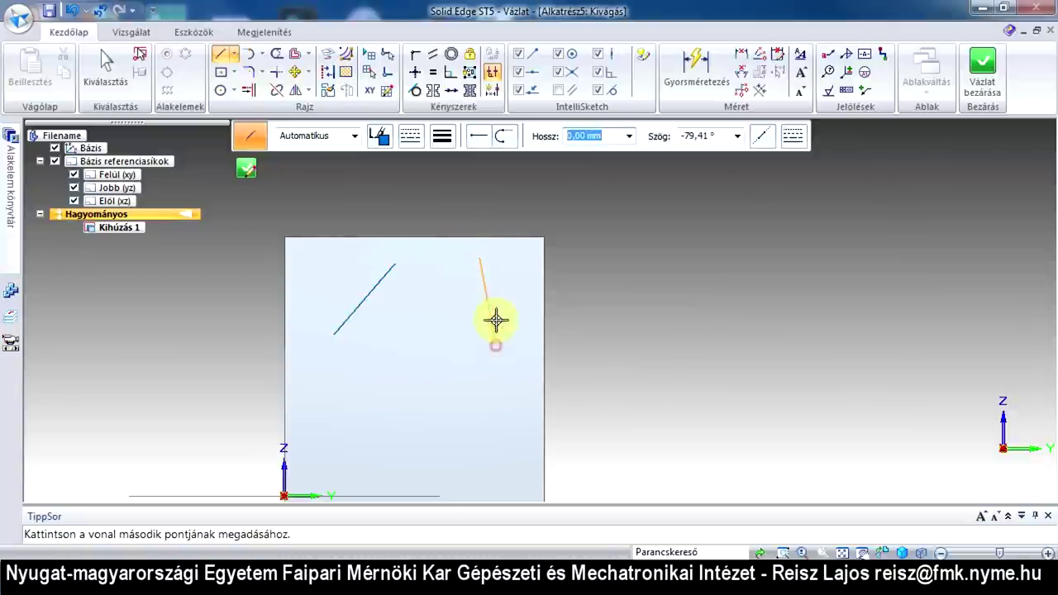
Step: Move the rising line slightly to the right and down with the Move tool, using freely picked reference and target points
click(296, 74)
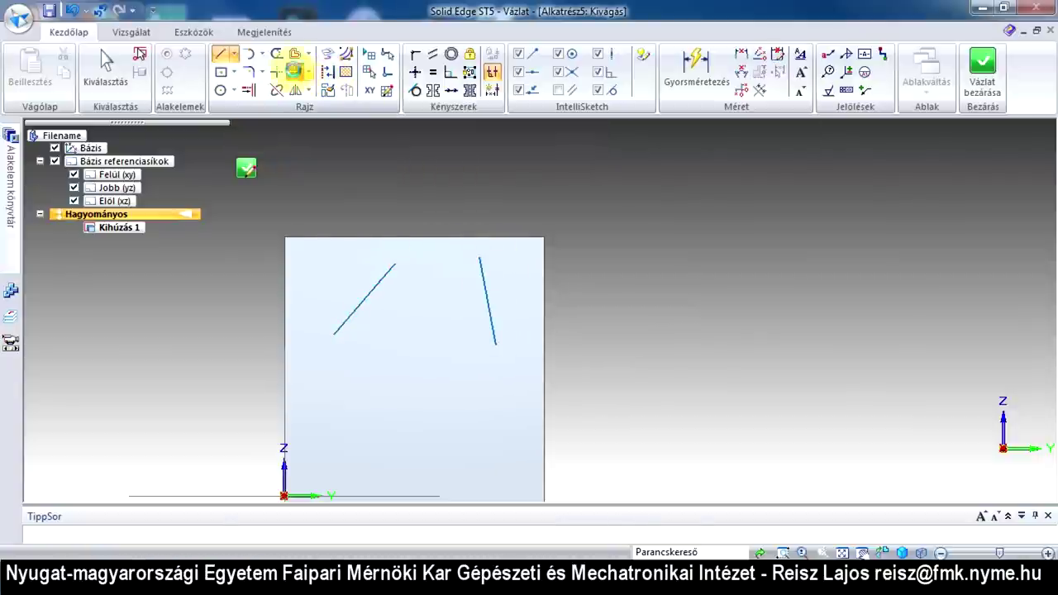
click(382, 280)
click(395, 265)
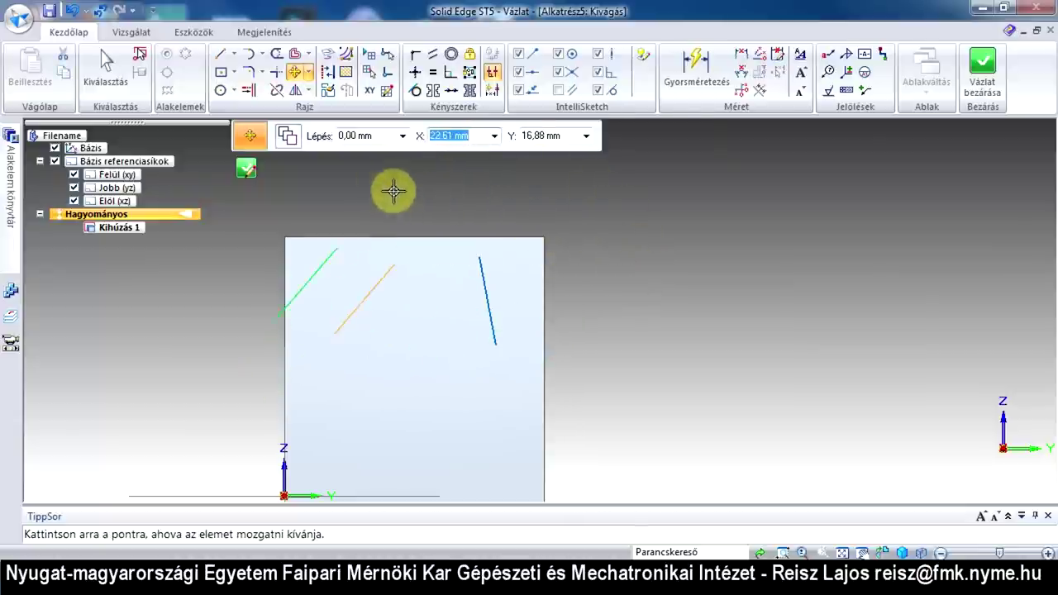
click(469, 213)
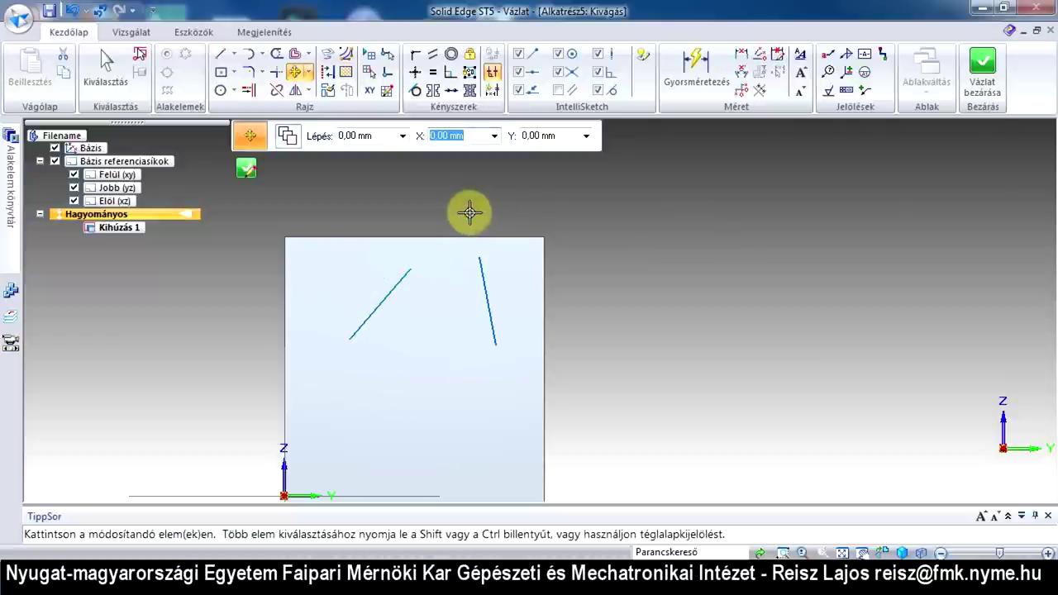
Step: Move the rising line about 13 mm straight down, from a reference point above the block's upper-left corner to that corner
click(401, 279)
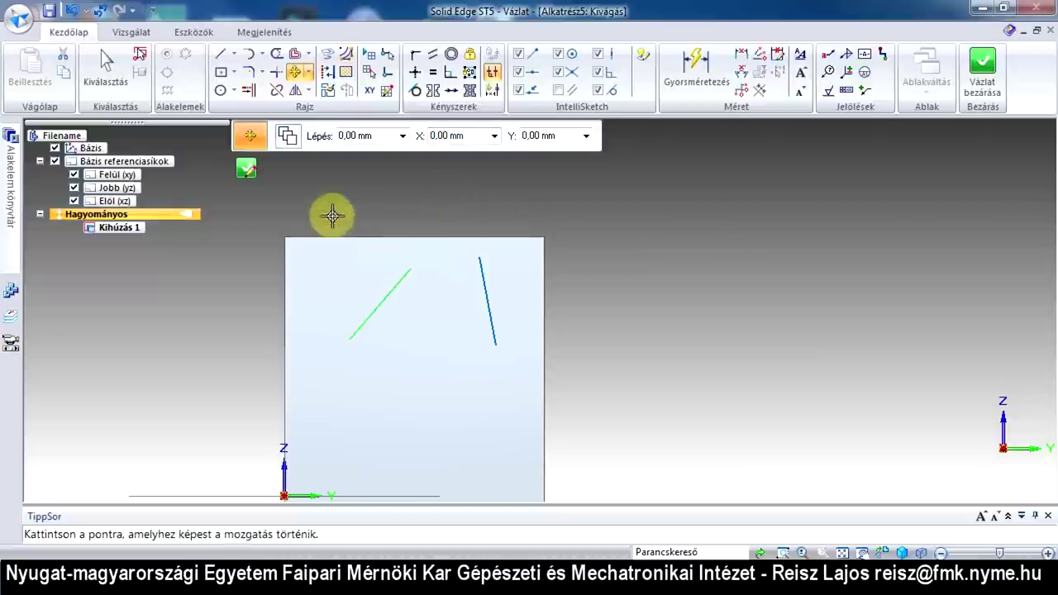
click(284, 204)
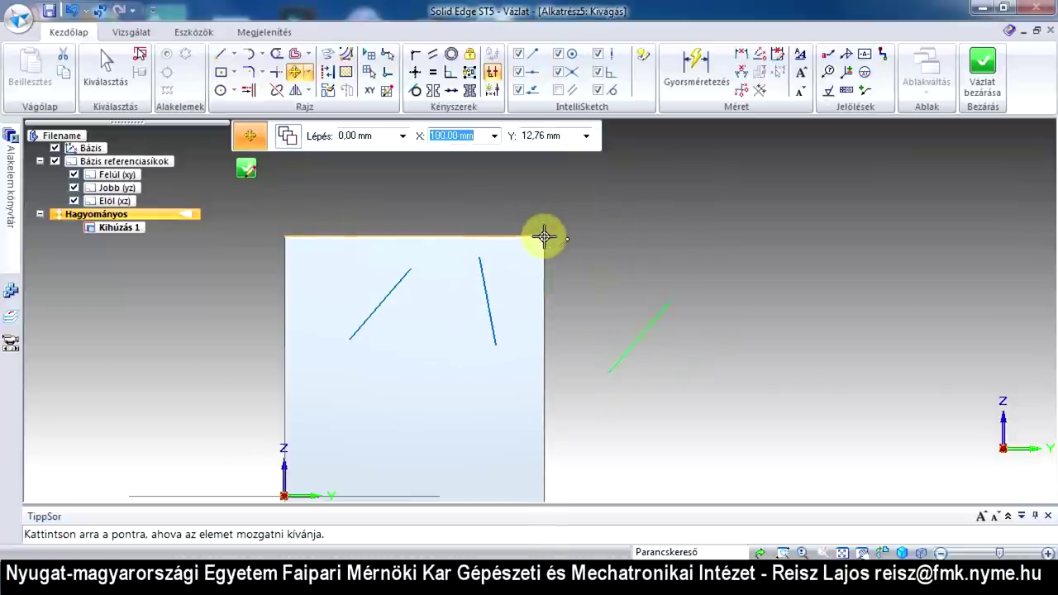
click(284, 237)
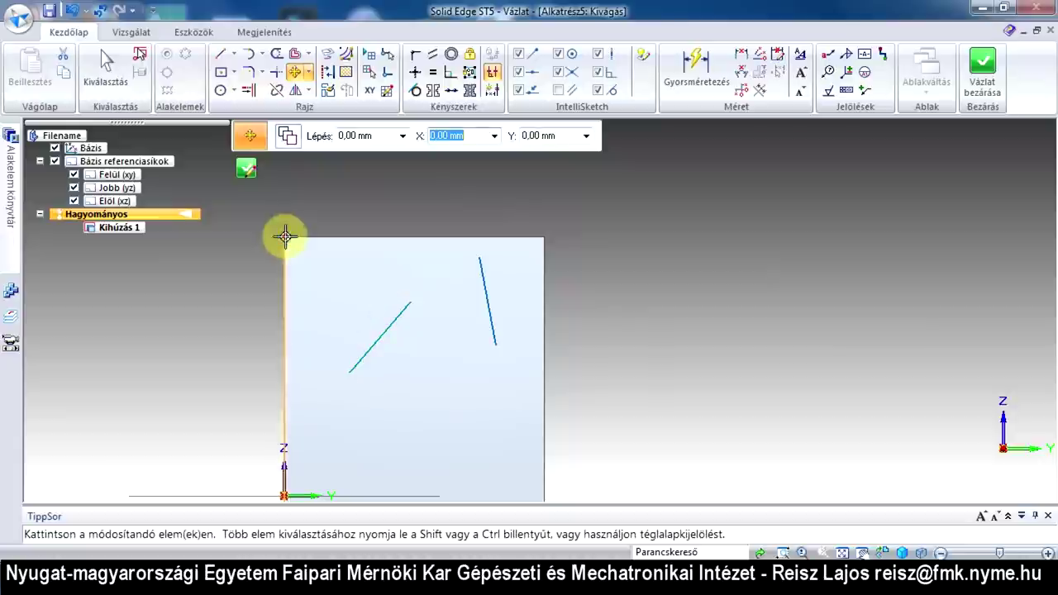
Step: Move the rising line with the block's upper-left corner as reference point and its upper-right corner as target
click(389, 318)
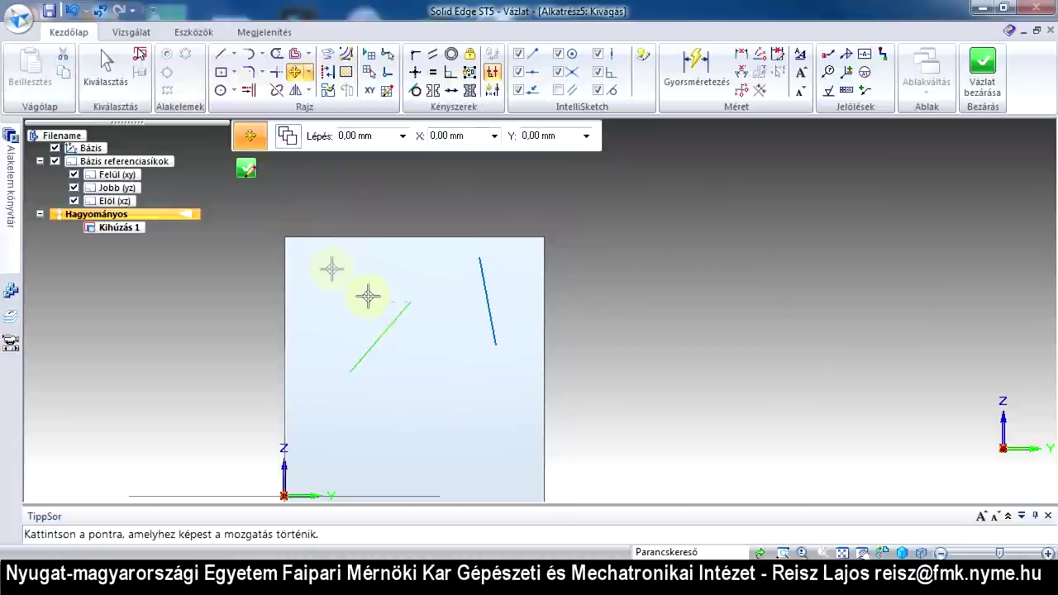
click(285, 237)
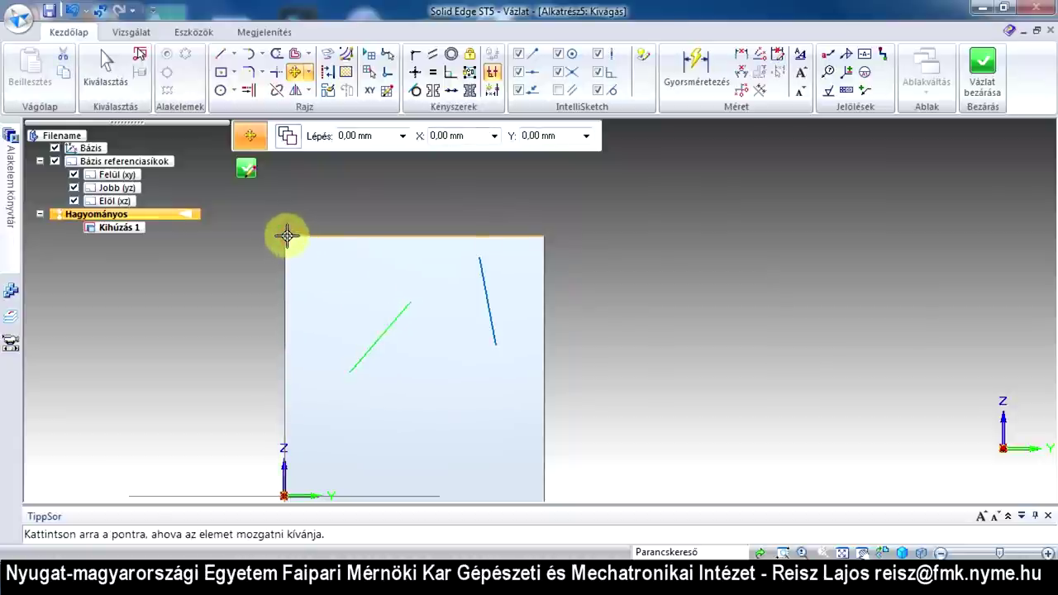
click(545, 238)
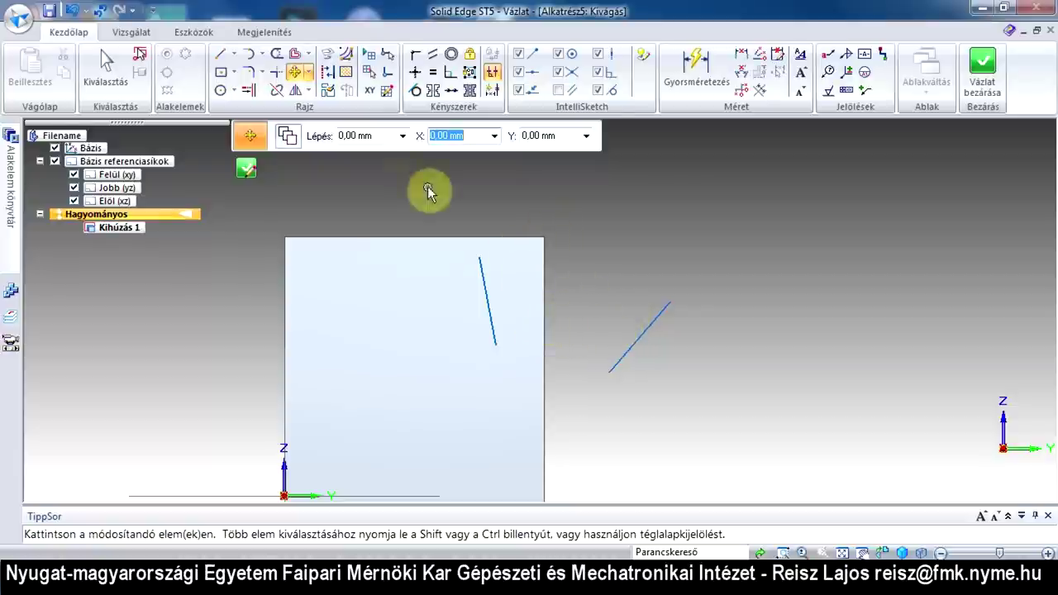
Step: Rotate a copy of the rising line 45° counterclockwise about its lower endpoint, using its upper endpoint as the start of rotation
click(310, 76)
click(323, 109)
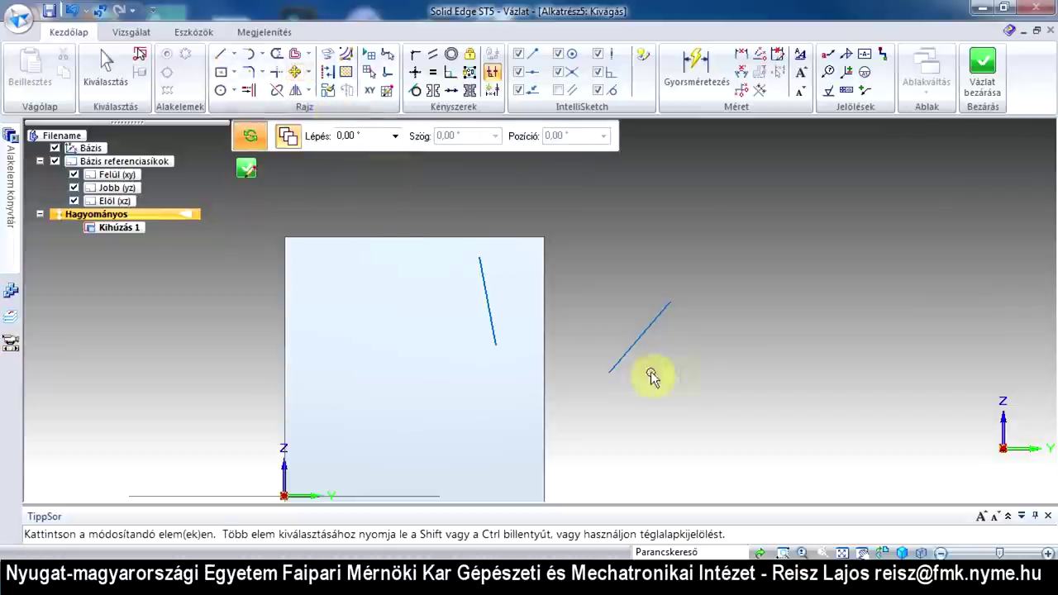
click(650, 325)
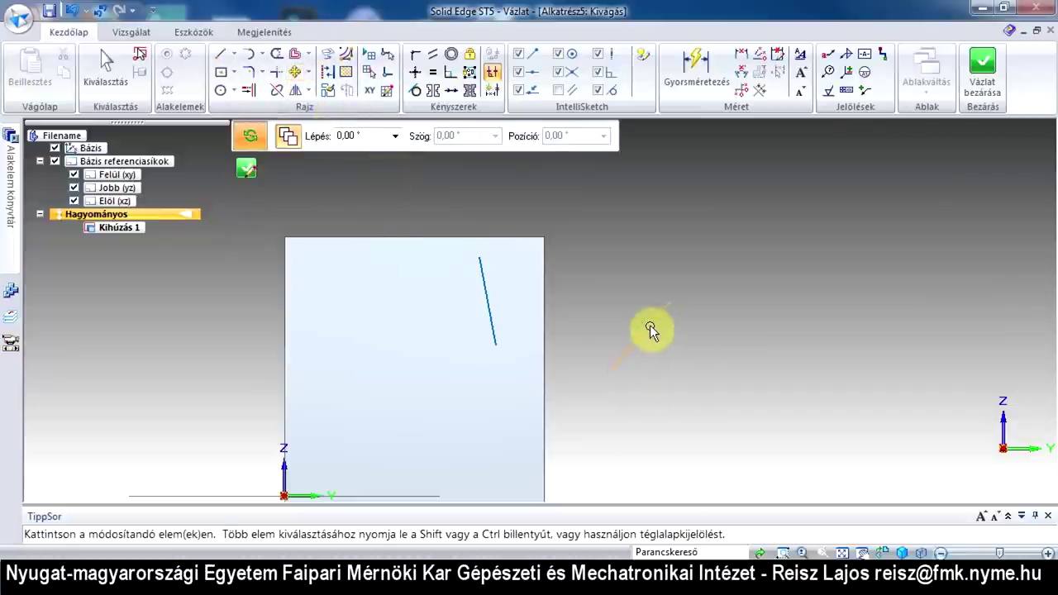
click(649, 327)
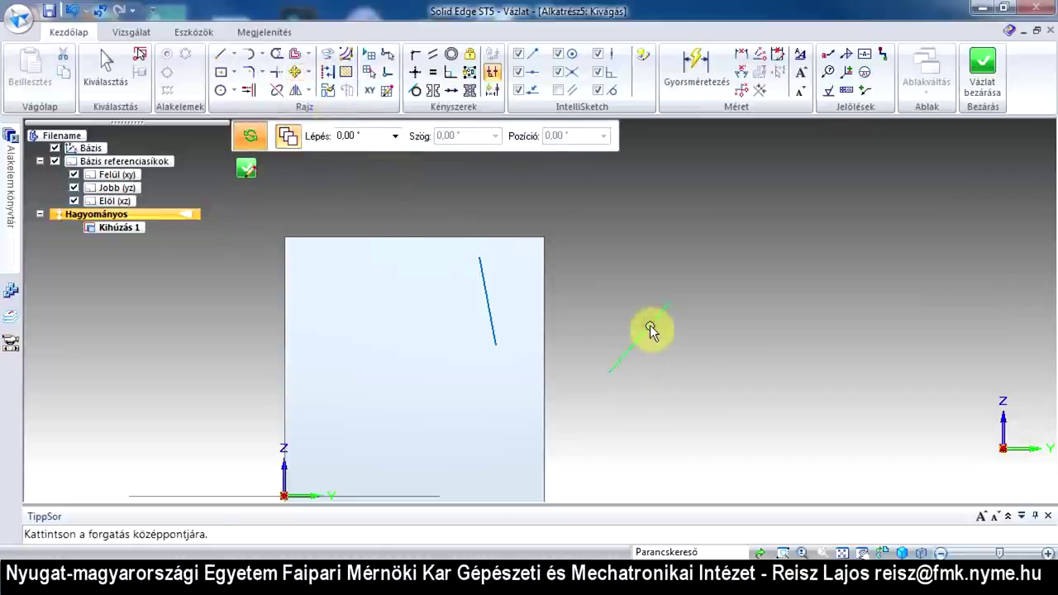
click(612, 370)
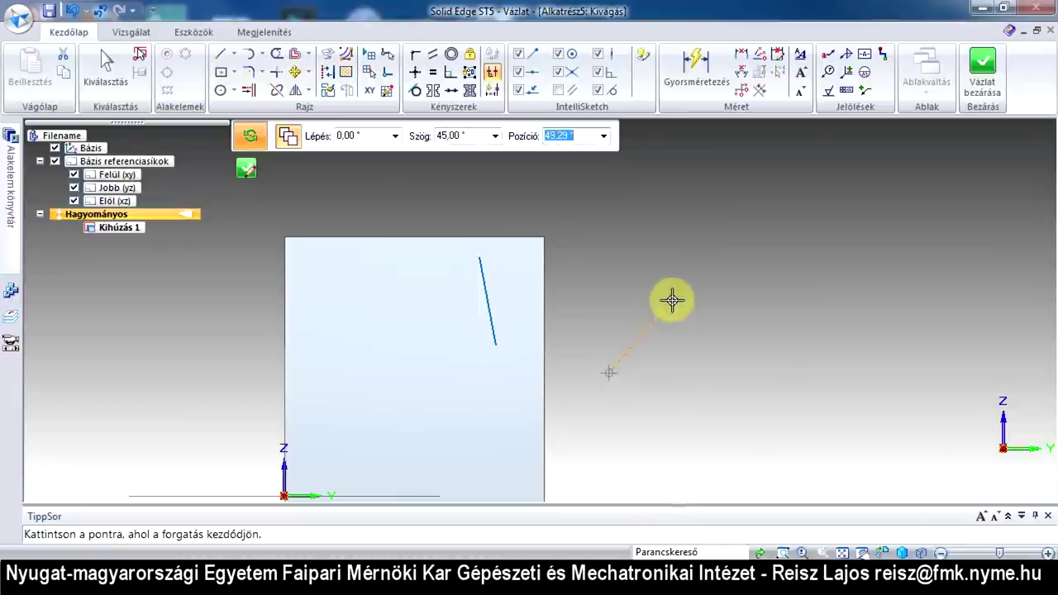
click(671, 301)
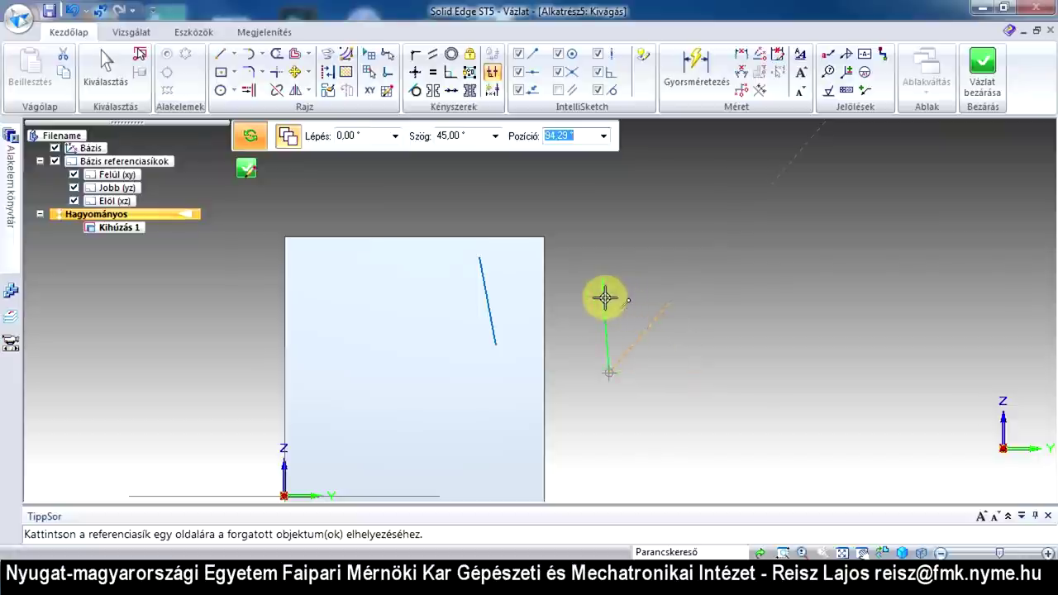
click(617, 301)
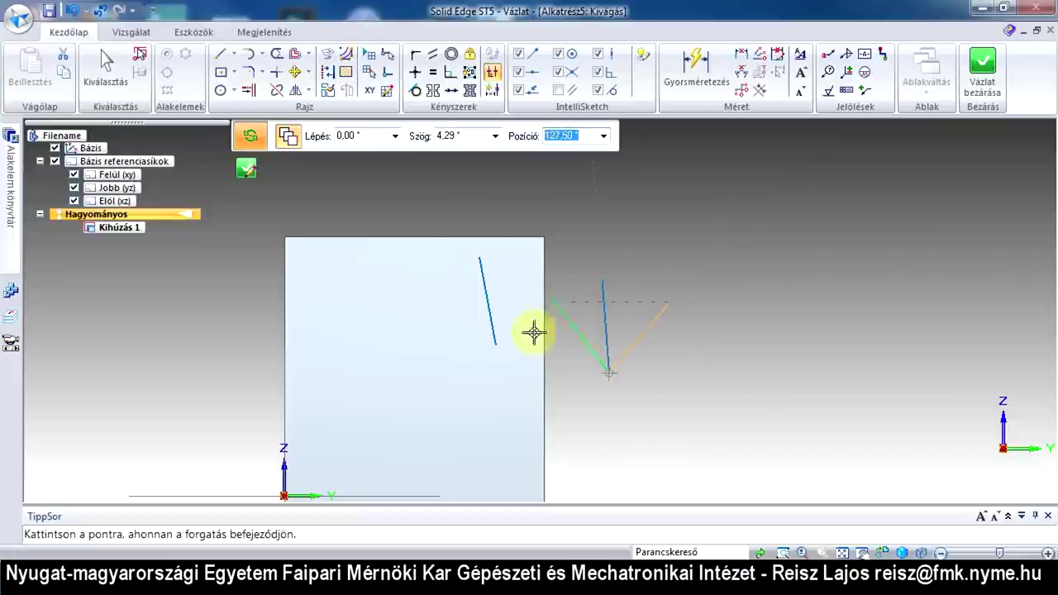
click(612, 269)
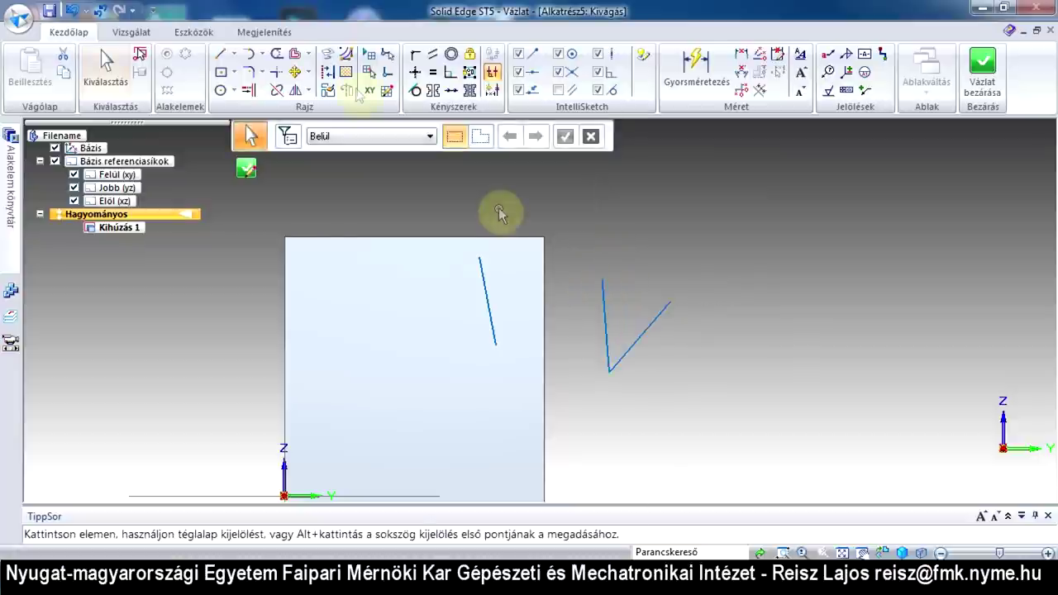
click(310, 96)
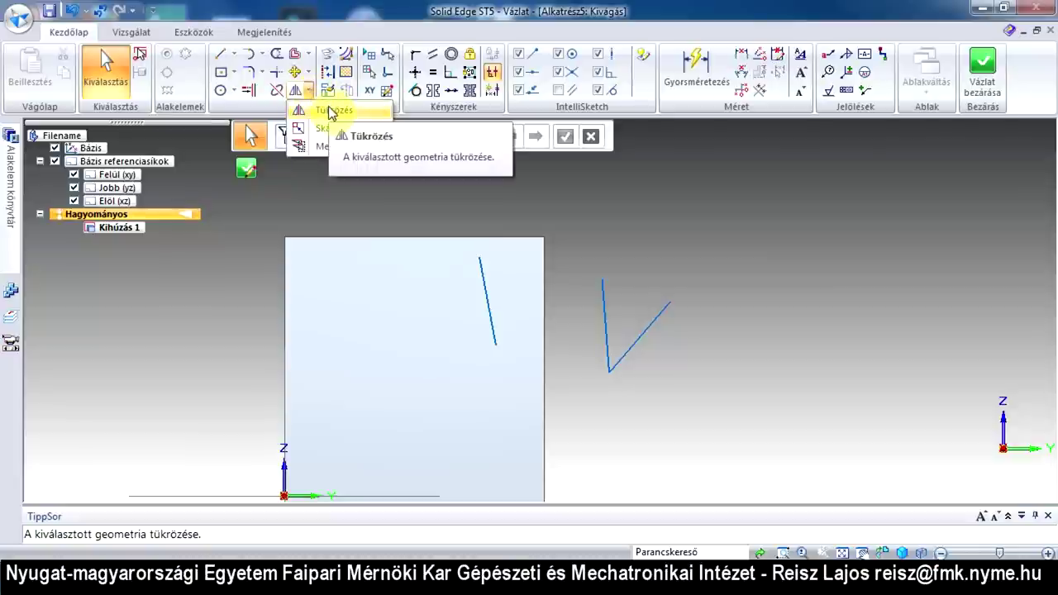
click(330, 112)
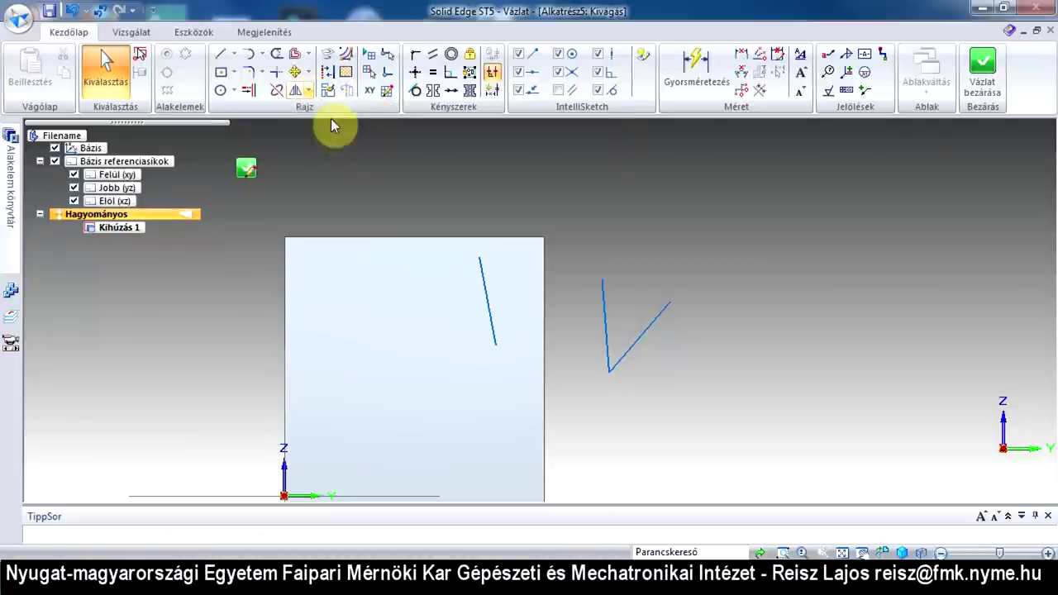
click(486, 292)
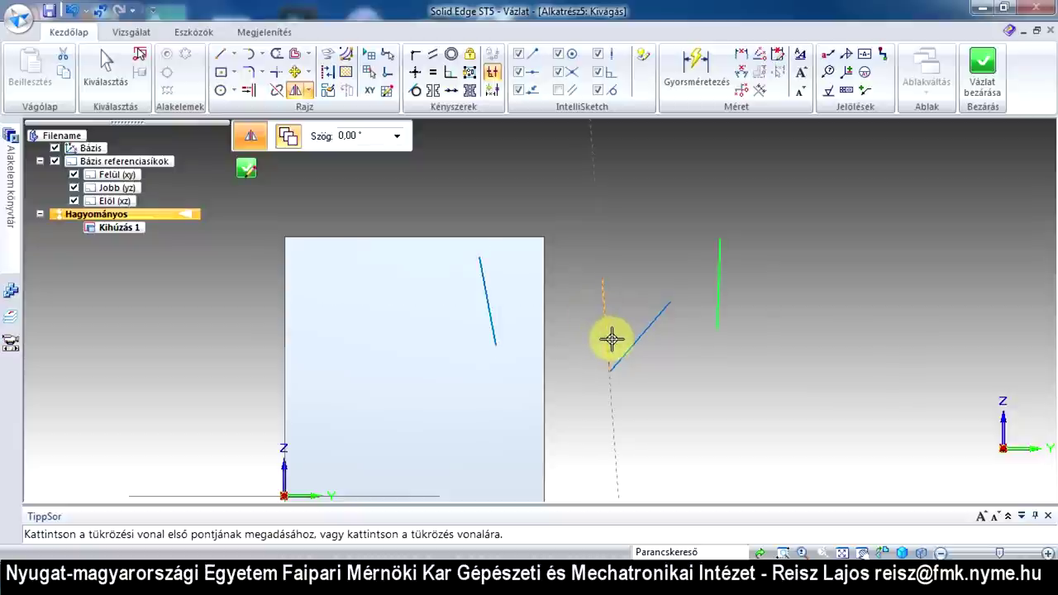
click(550, 245)
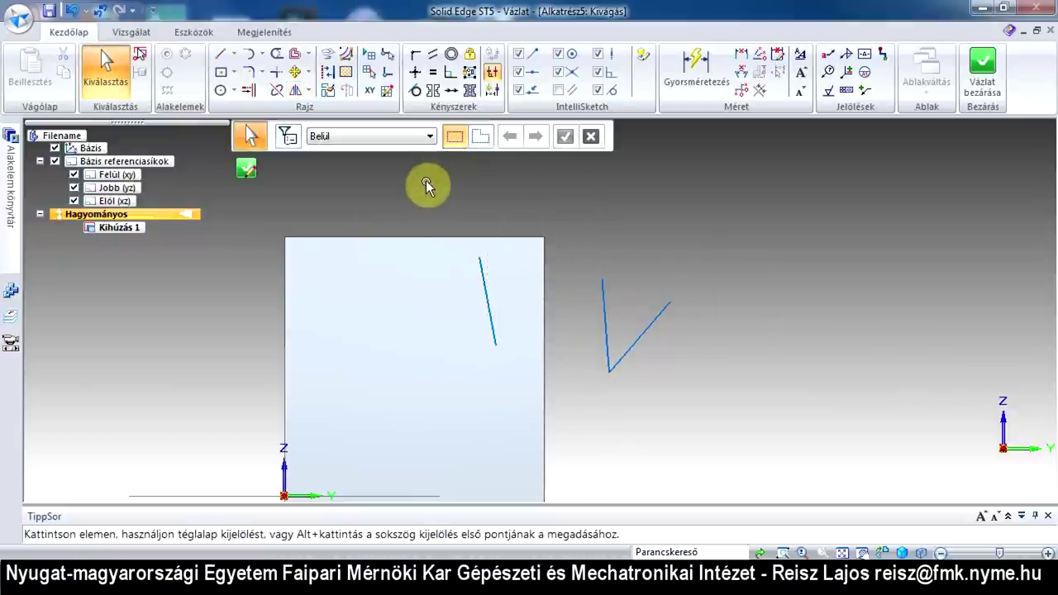
Step: Mirror a copy of the two V-shaped lines outside the block about the steep line on its face
click(296, 91)
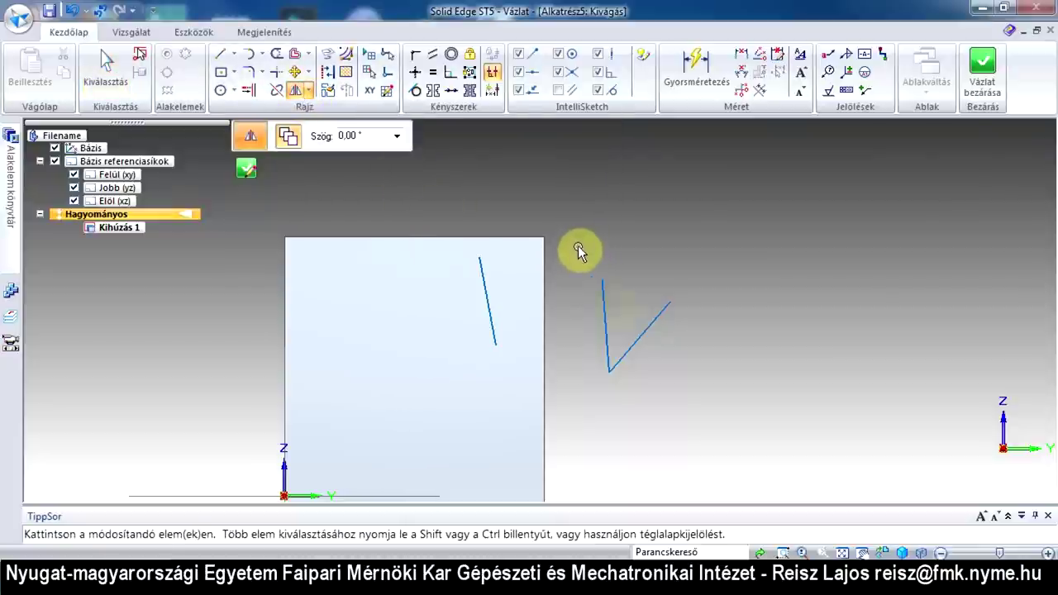
click(607, 315)
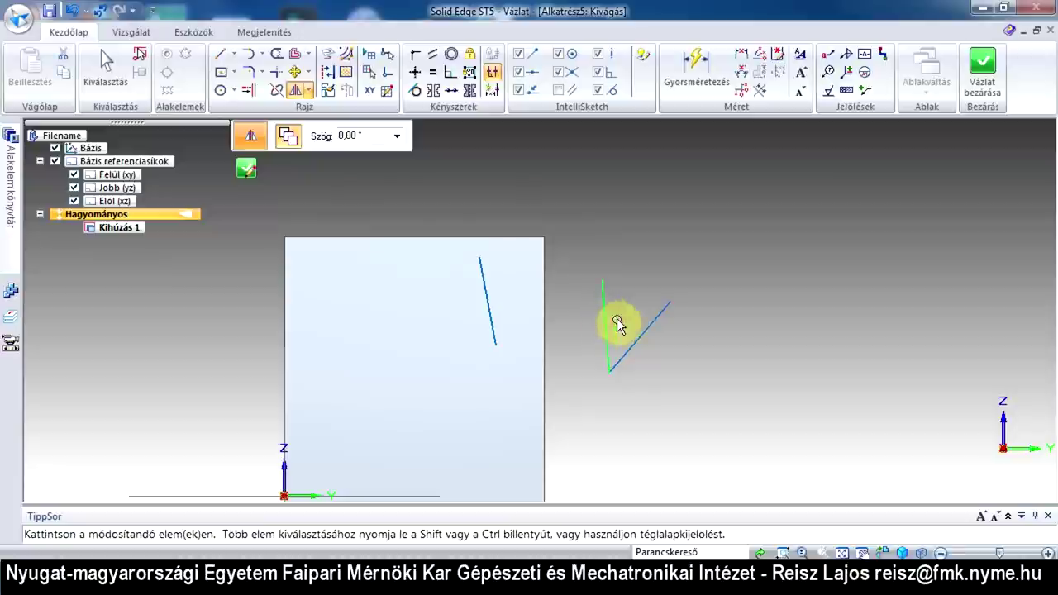
right_click(741, 326)
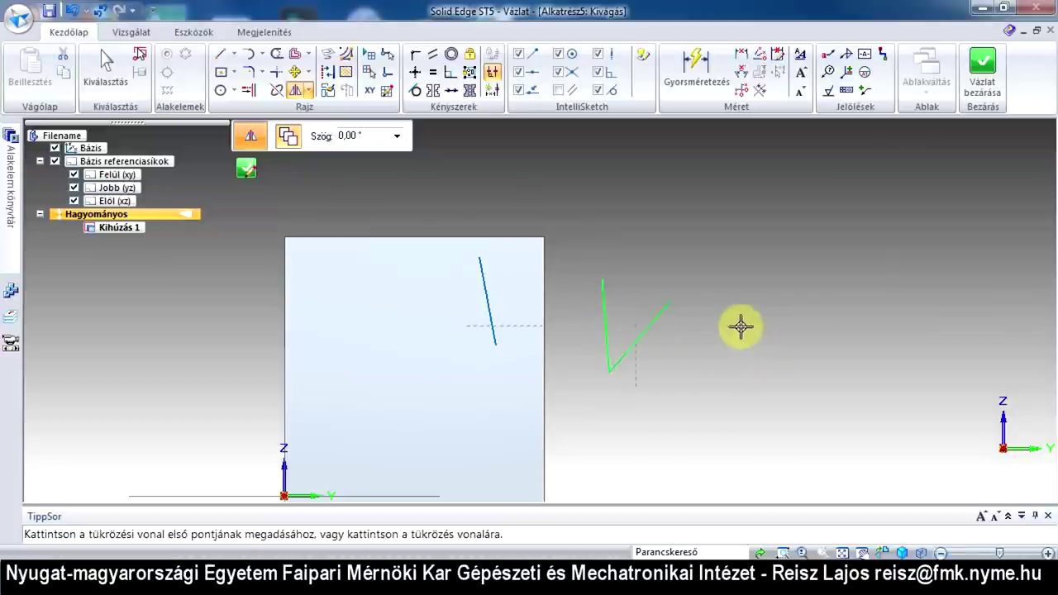
click(493, 292)
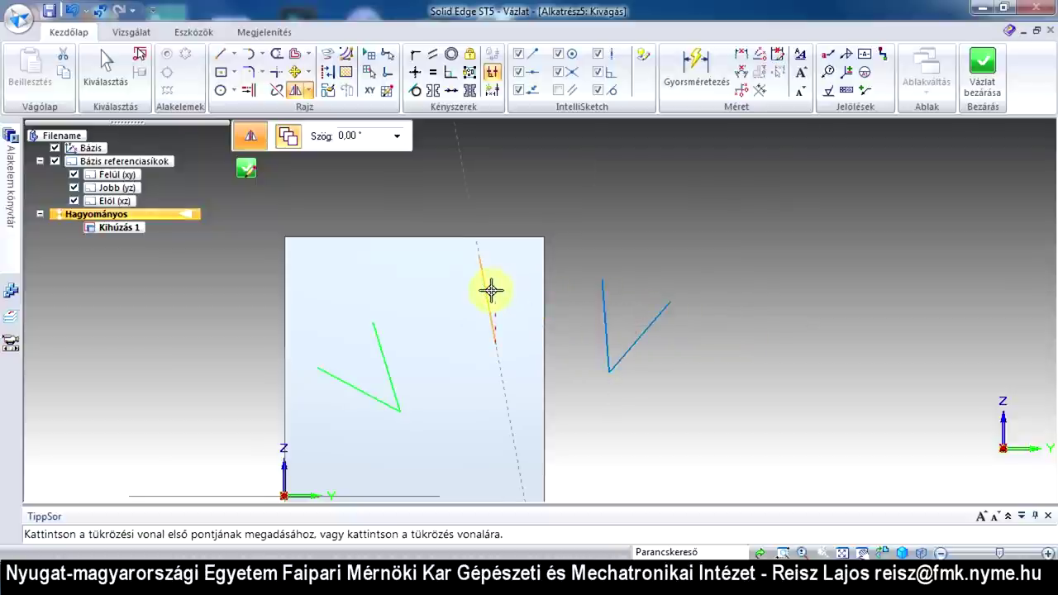
click(491, 289)
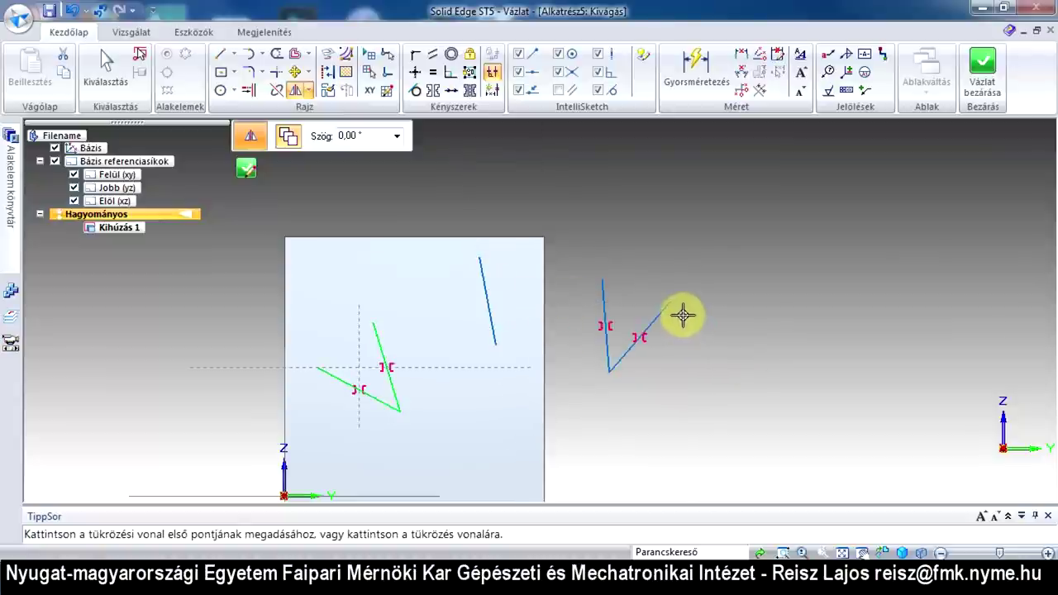
key(Escape)
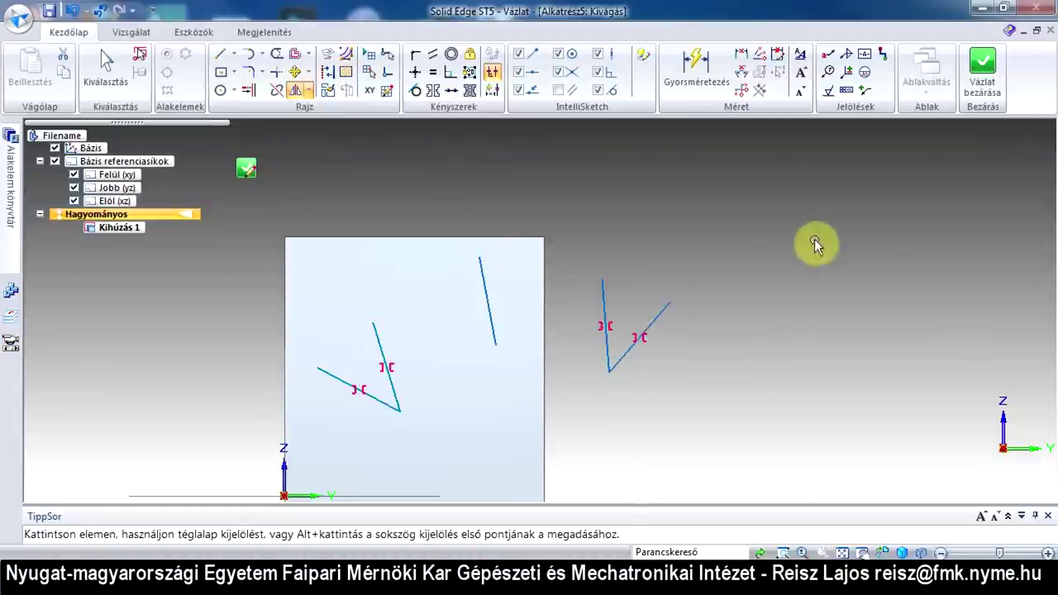
Step: Delete all the sketch lines on and beside the block's face
drag(267, 455, 708, 202)
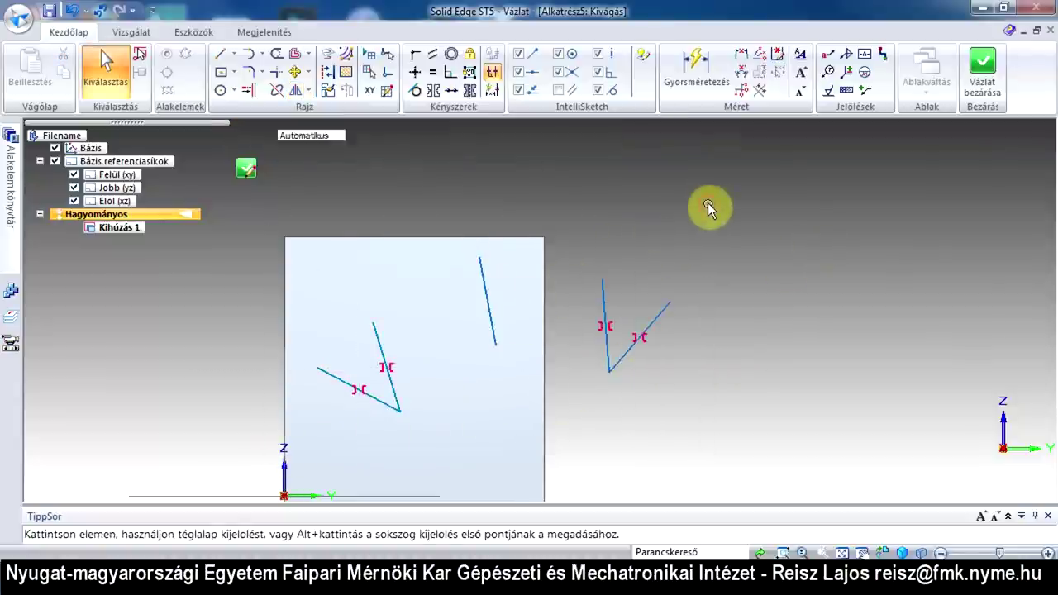
key(Delete)
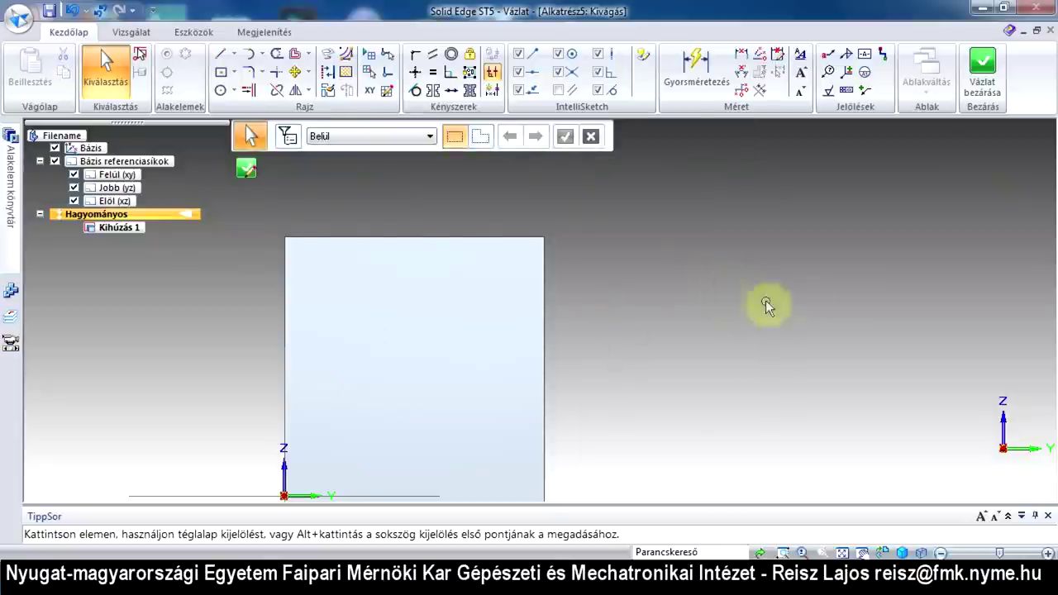